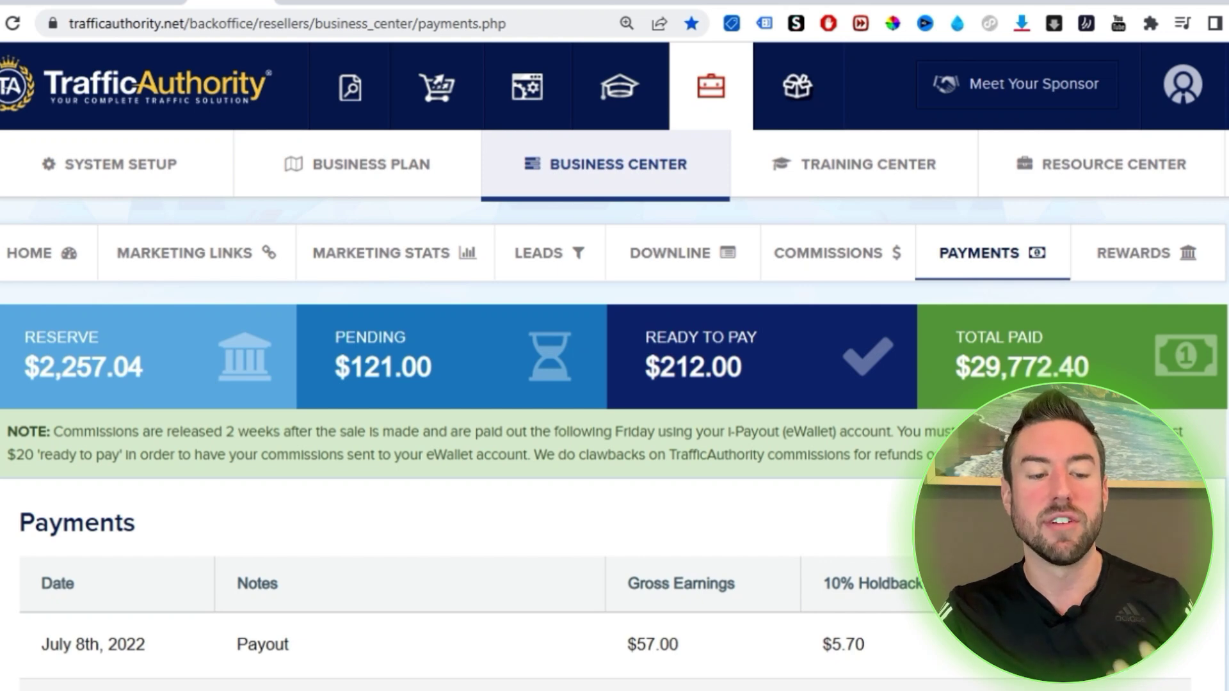
Review the reserve, pending, ready-to-pay and total paid amounts on the Payments page, and reload the page.
scroll(1136, 224, down, 2)
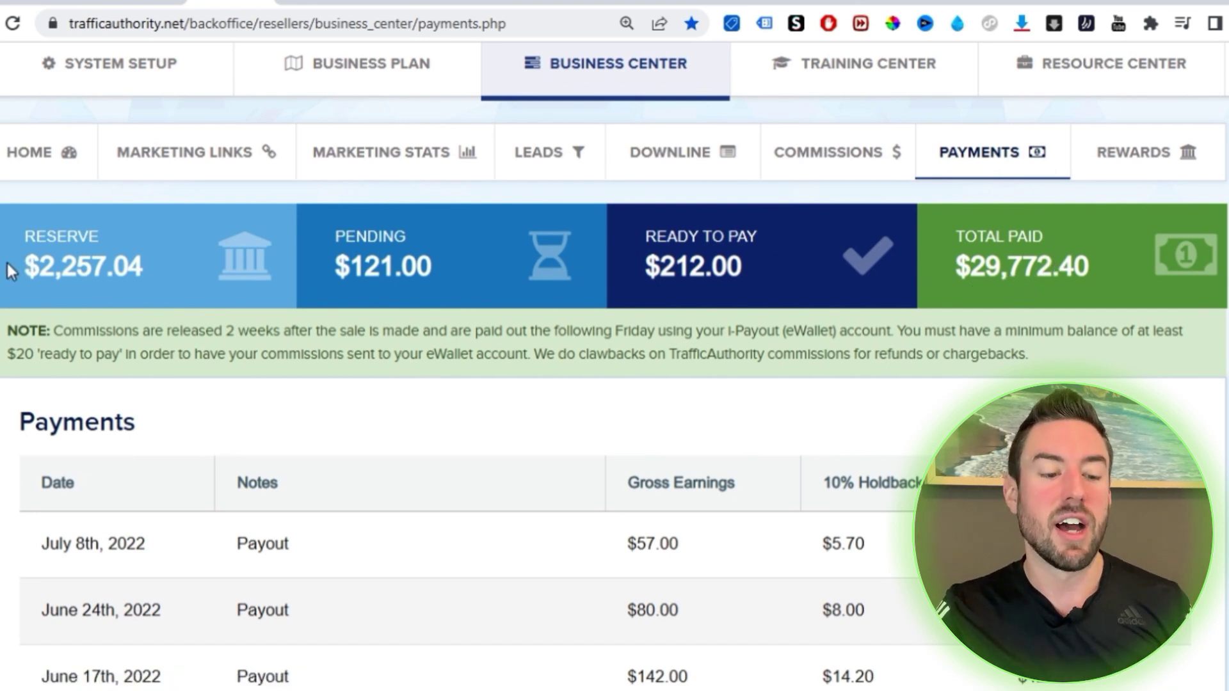
drag(7, 260, 140, 274)
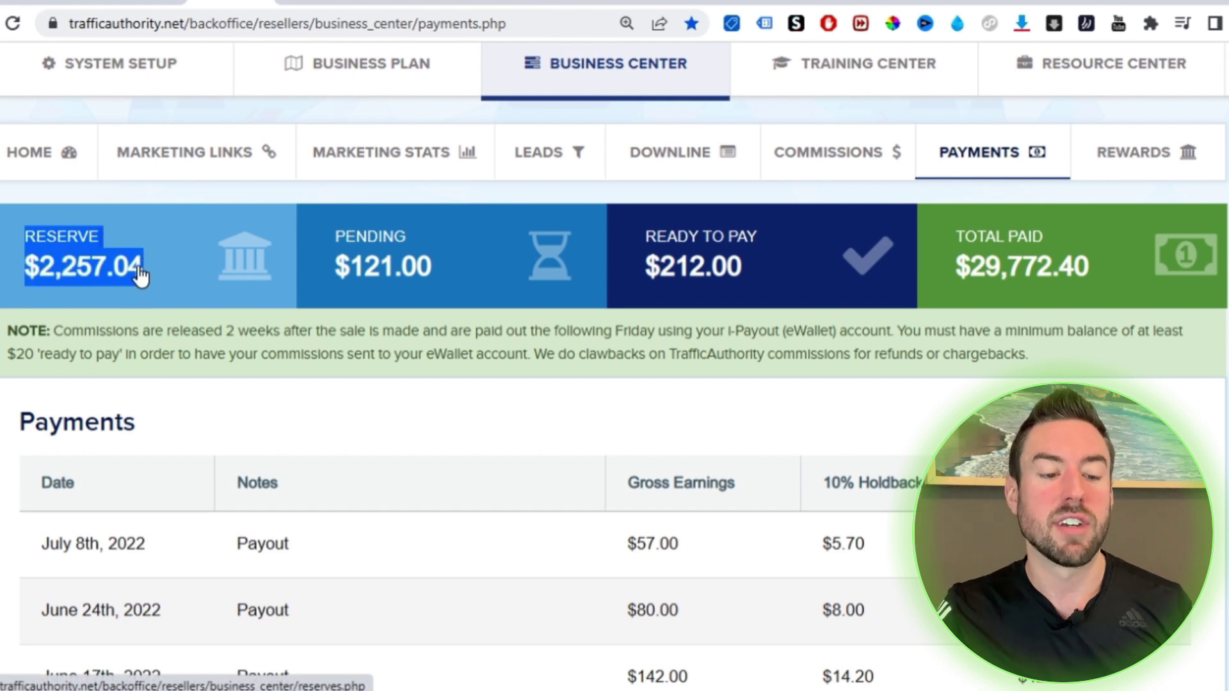
click(76, 192)
scroll(77, 192, up, 2)
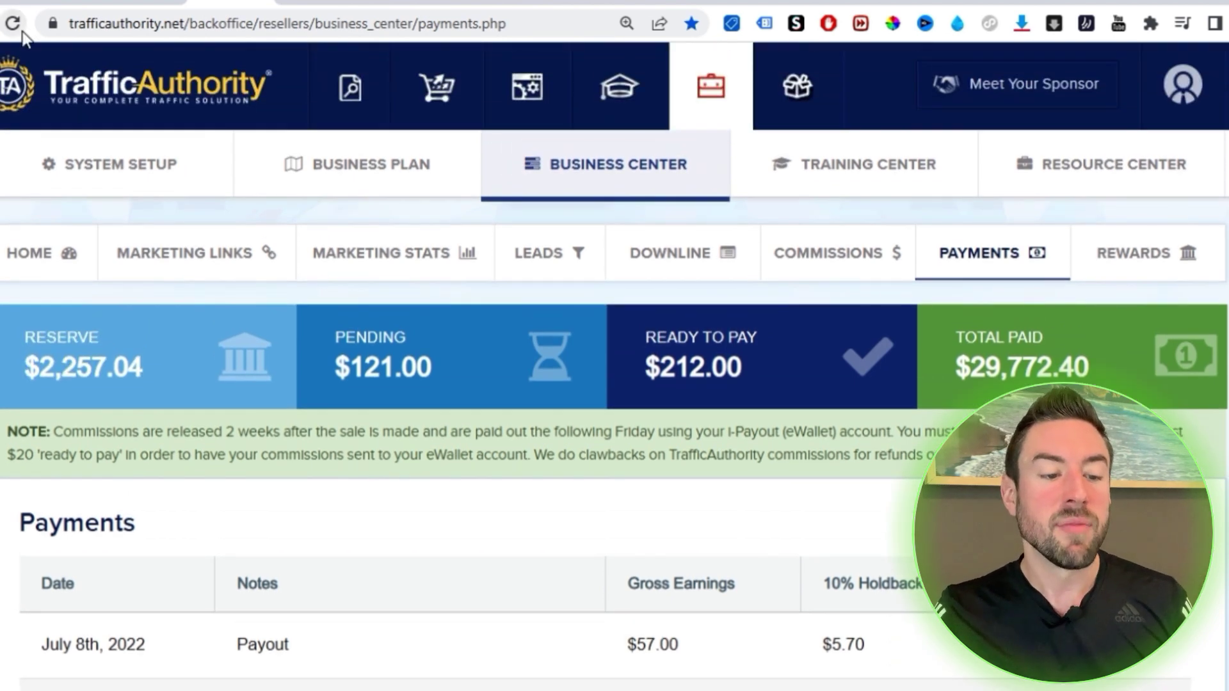
click(13, 24)
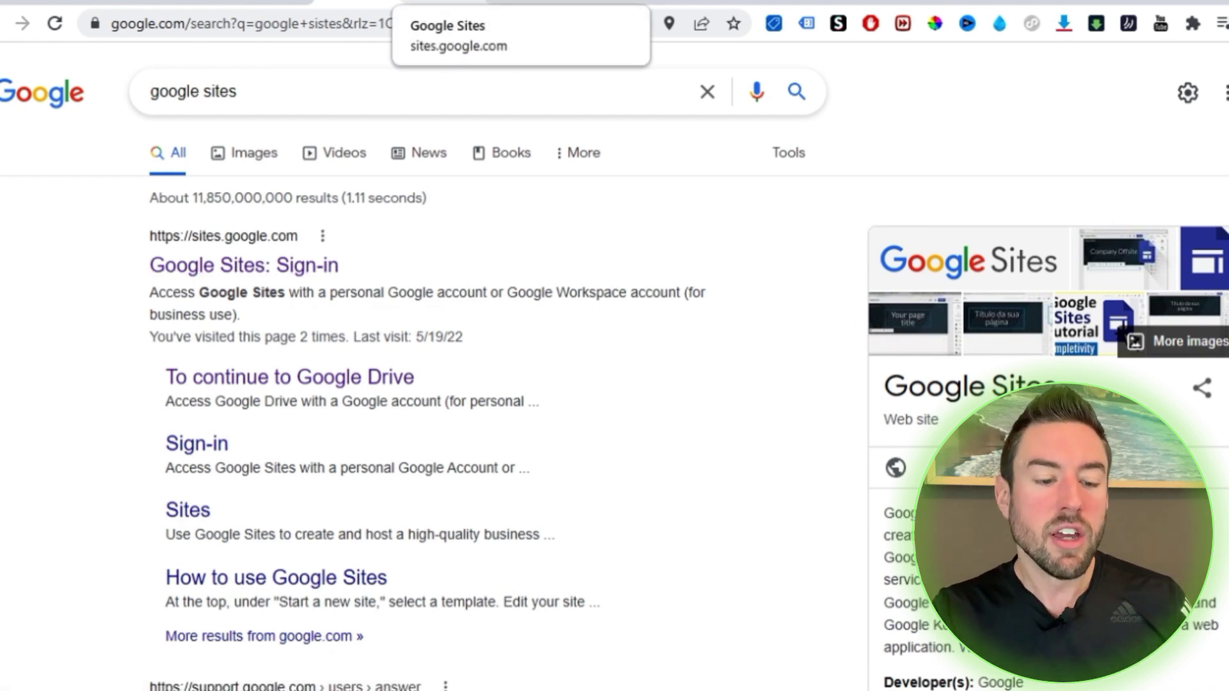
Switch to Google Sites and start a new site from the Project template.
click(442, 2)
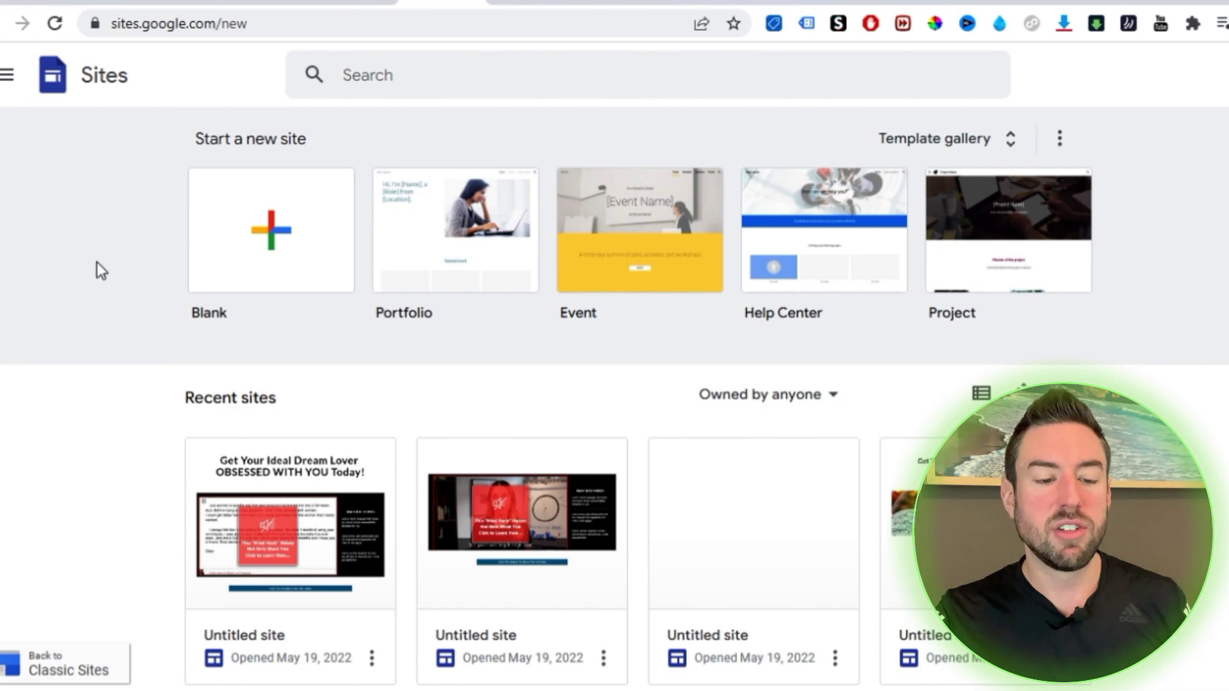
click(1011, 224)
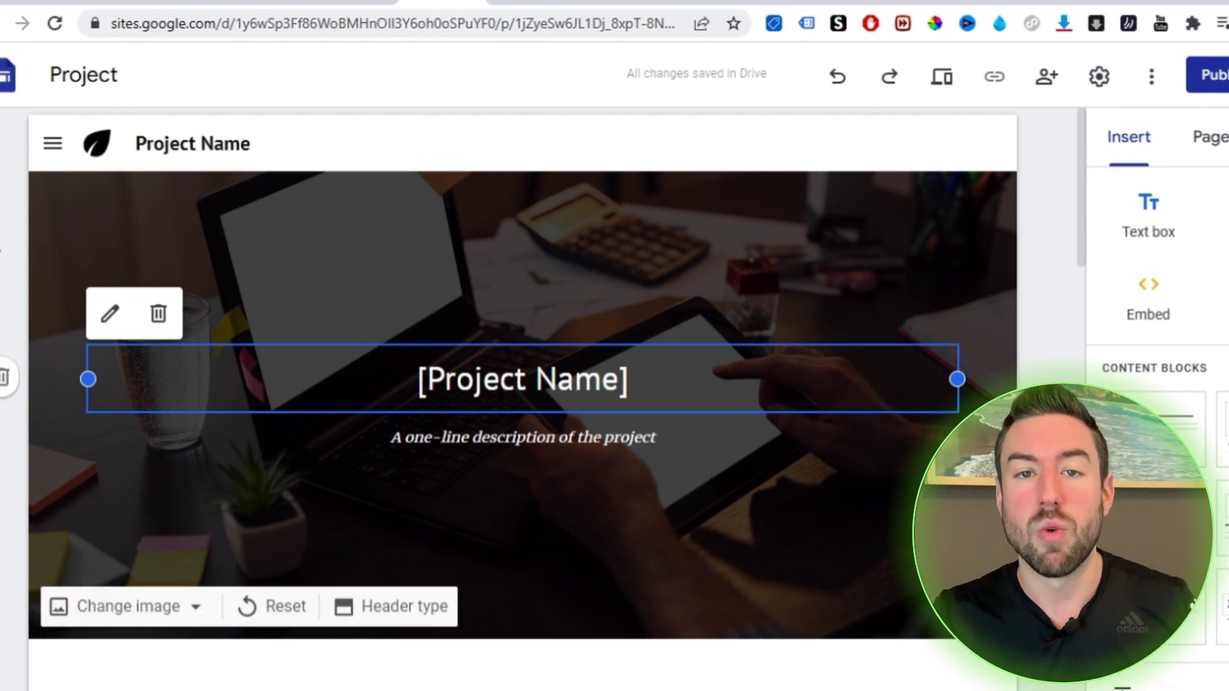
scroll(512, 384, down, 2)
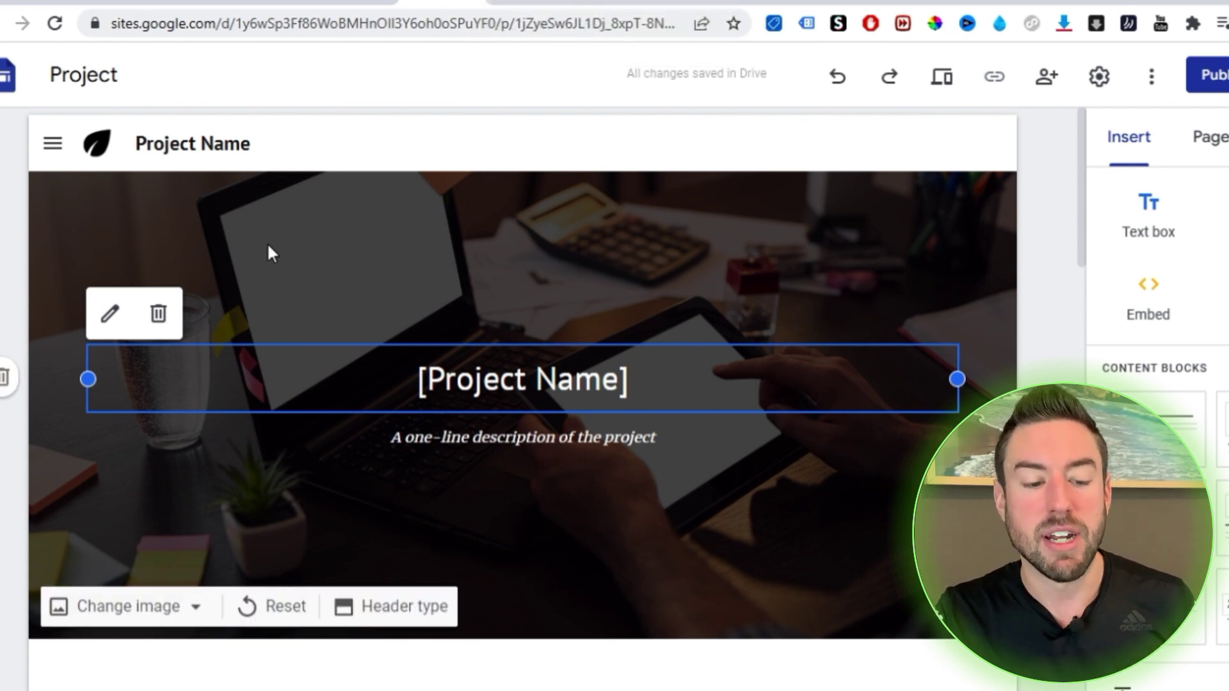
scroll(267, 242, down, 2)
scroll(267, 242, up, 2)
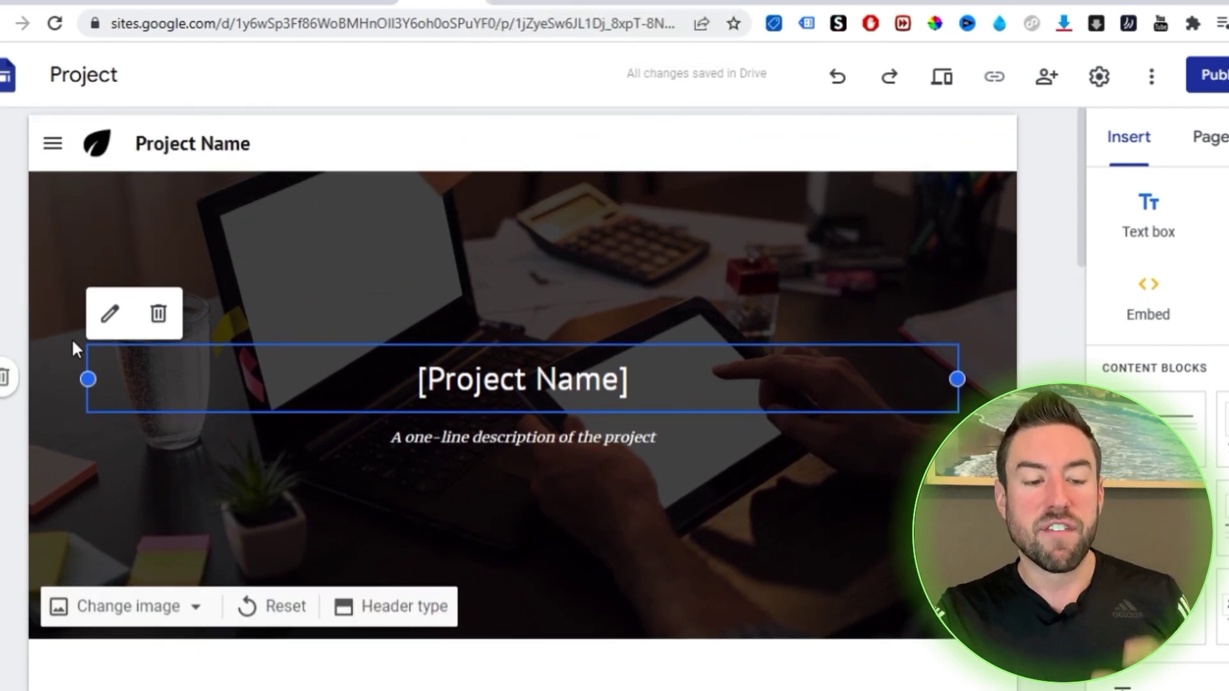
scroll(74, 346, down, 2)
scroll(79, 346, up, 2)
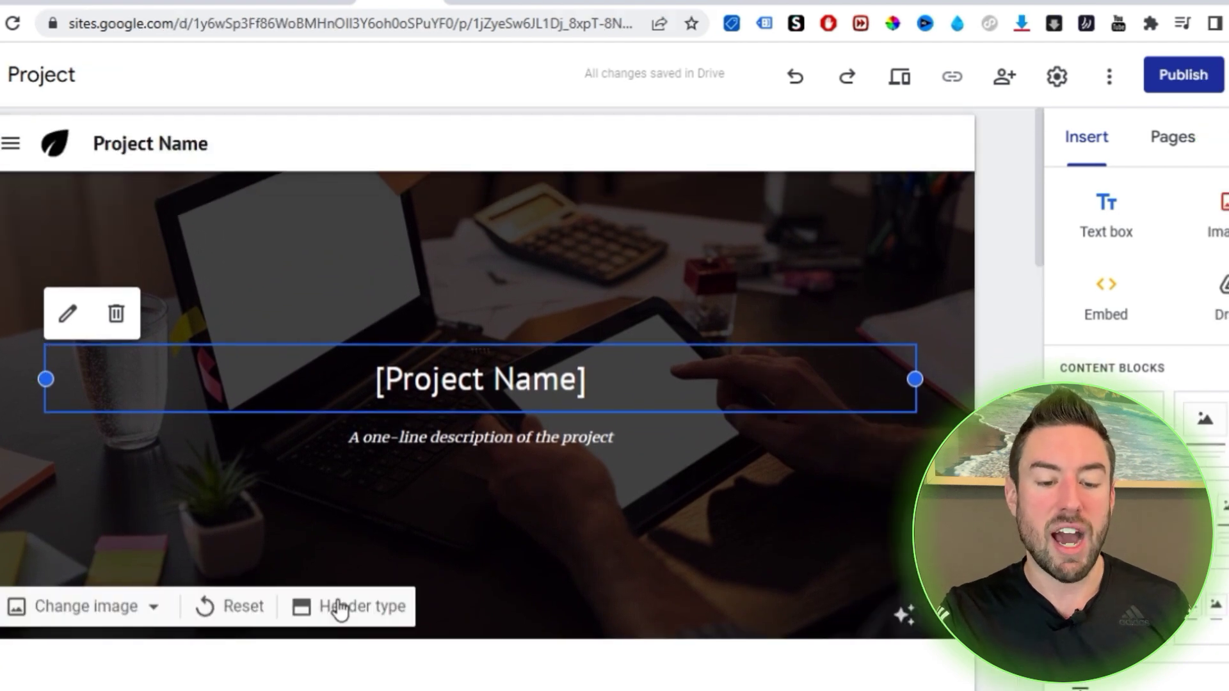
scroll(527, 288, down, 2)
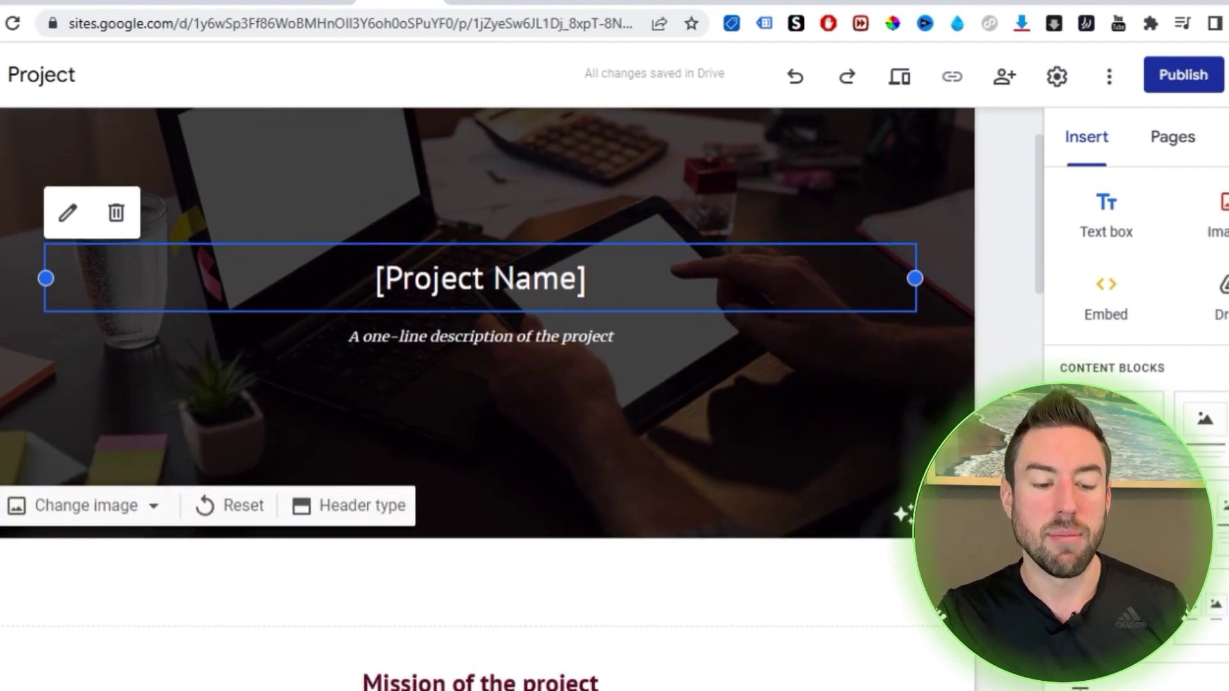
scroll(526, 288, up, 2)
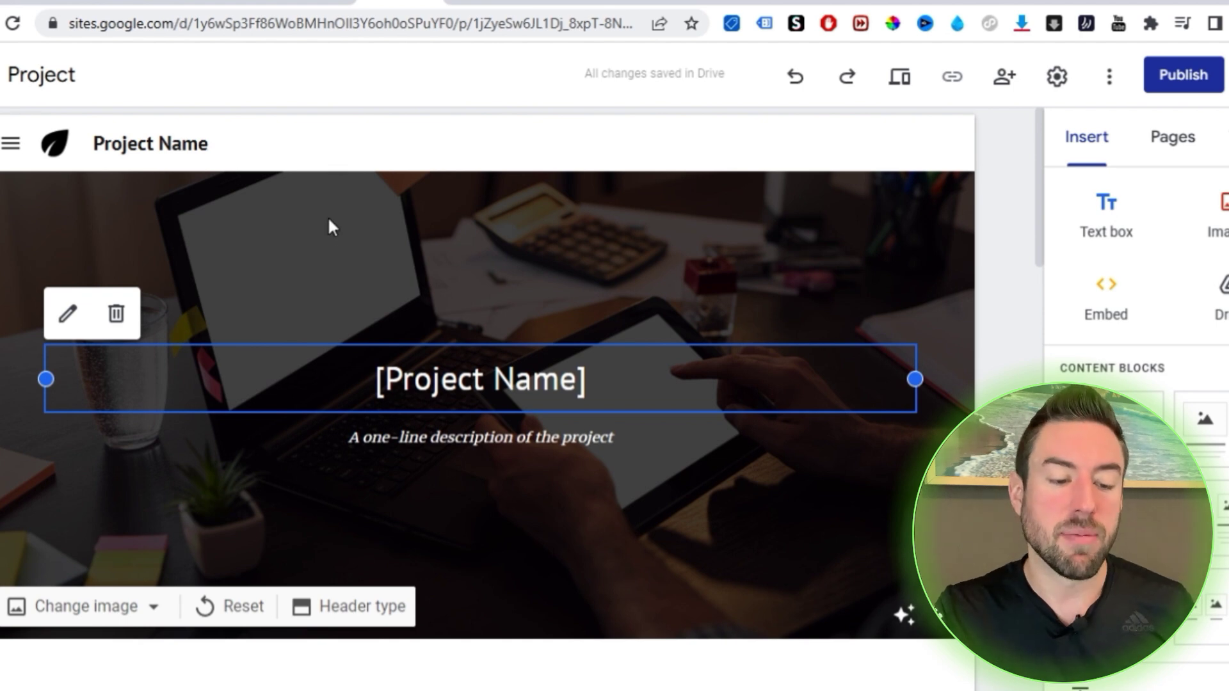
Switch to Pexels and search the free photos for "make money online".
click(653, 2)
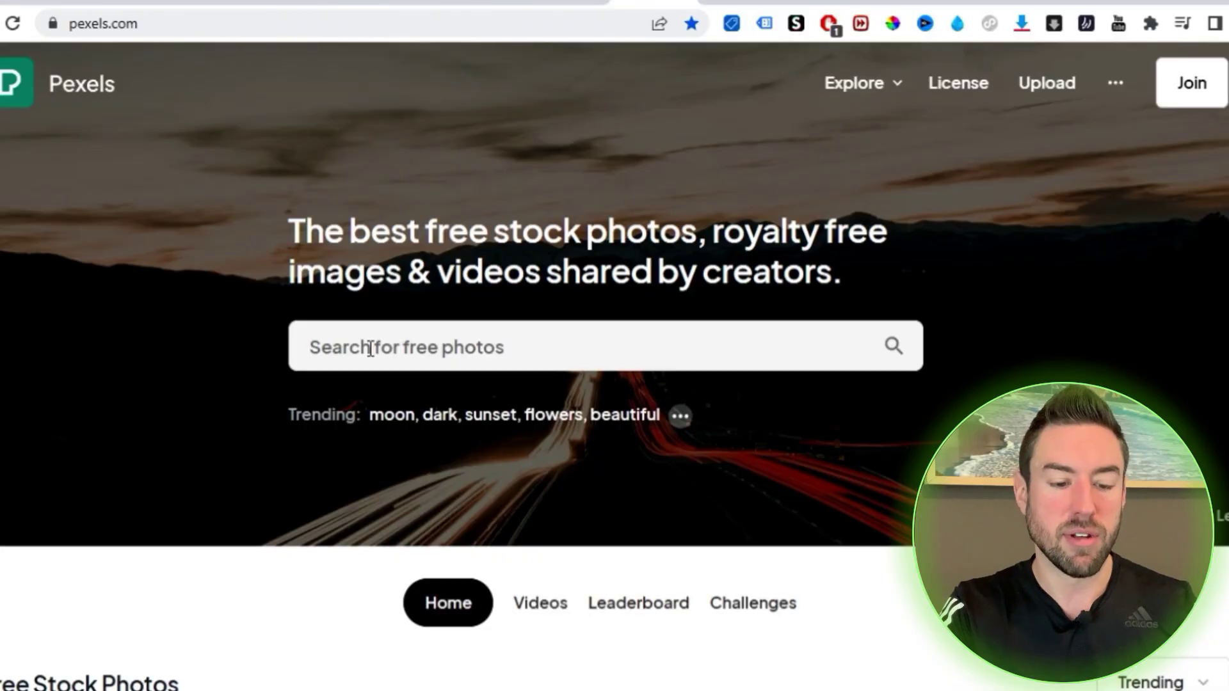
text(make money online)
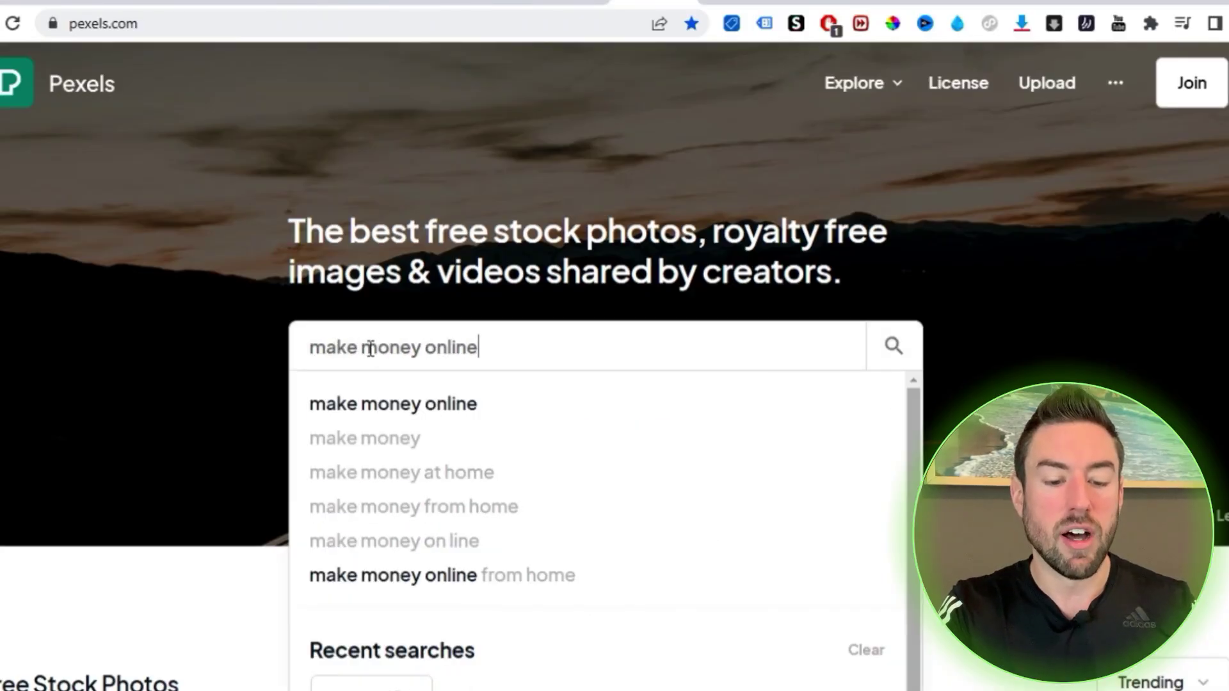
key(Return)
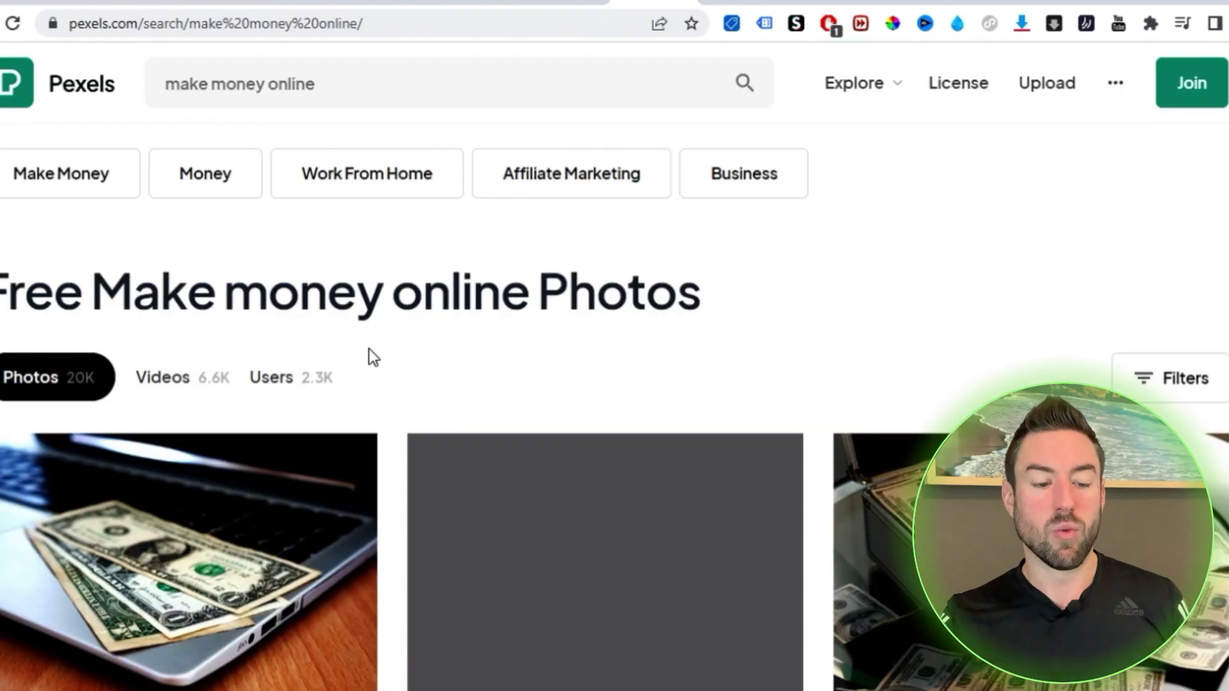
Browse the "make money online" photo results for an image suited to the site's header.
scroll(513, 266, down, 4)
scroll(919, 302, down, 8)
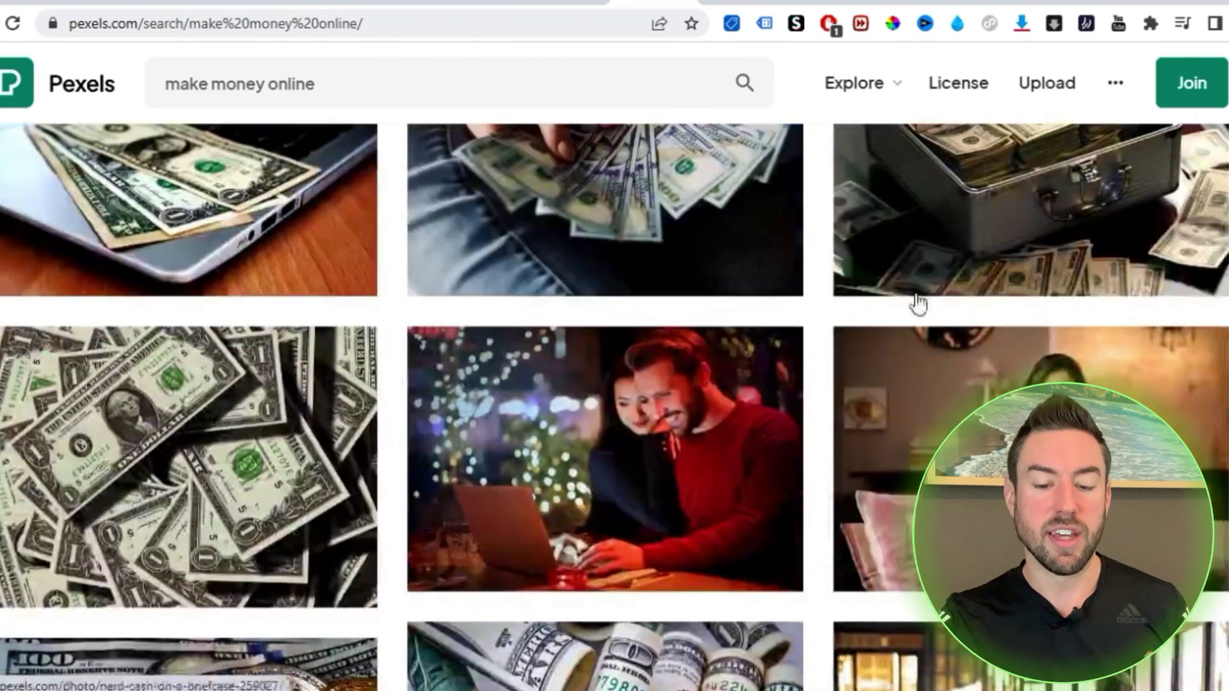
scroll(843, 406, up, 10)
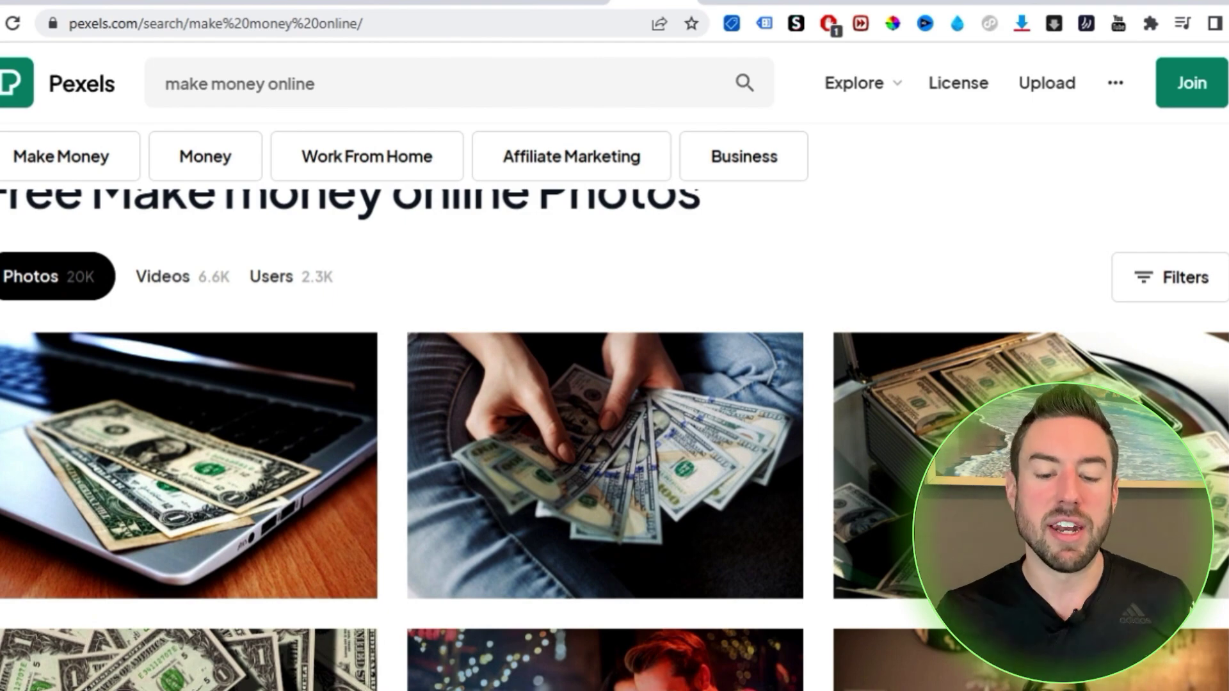
scroll(289, 364, down, 10)
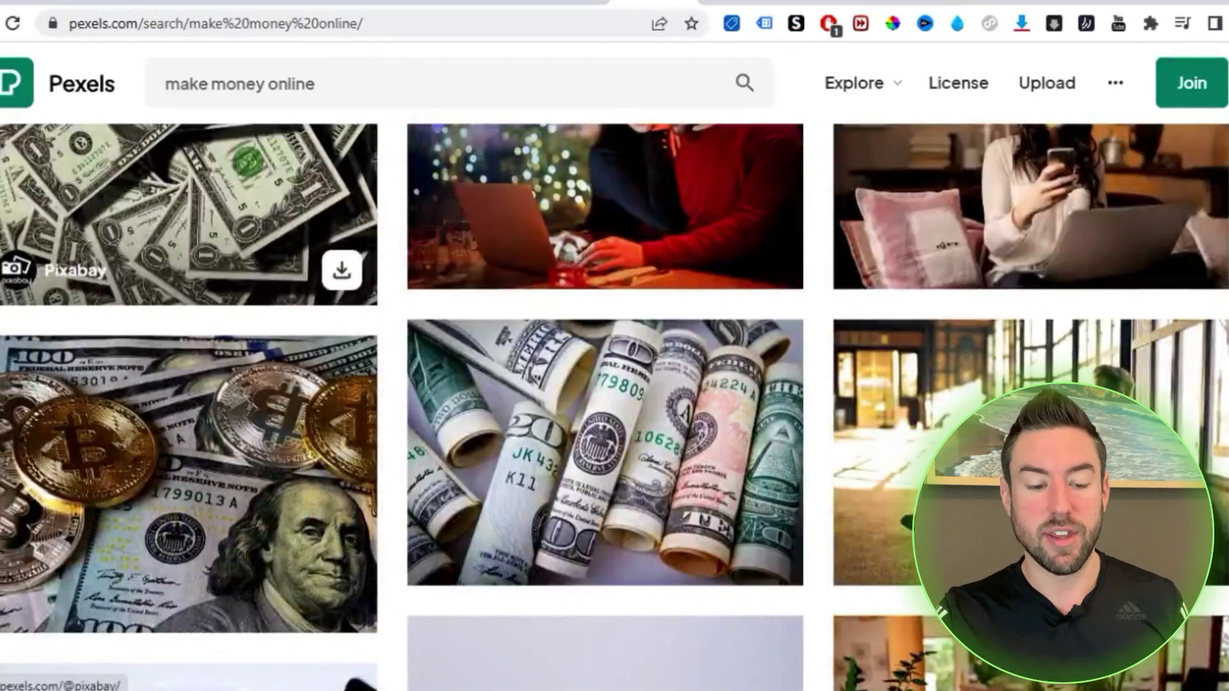
scroll(289, 364, down, 15)
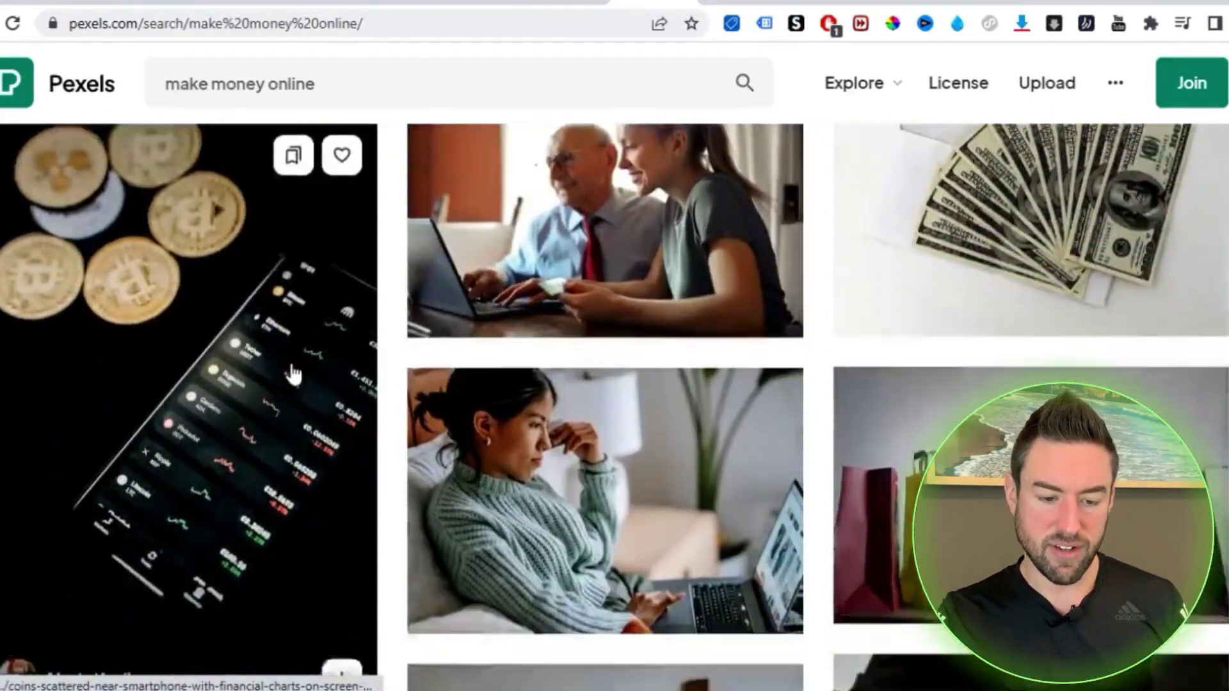
scroll(302, 394, down, 15)
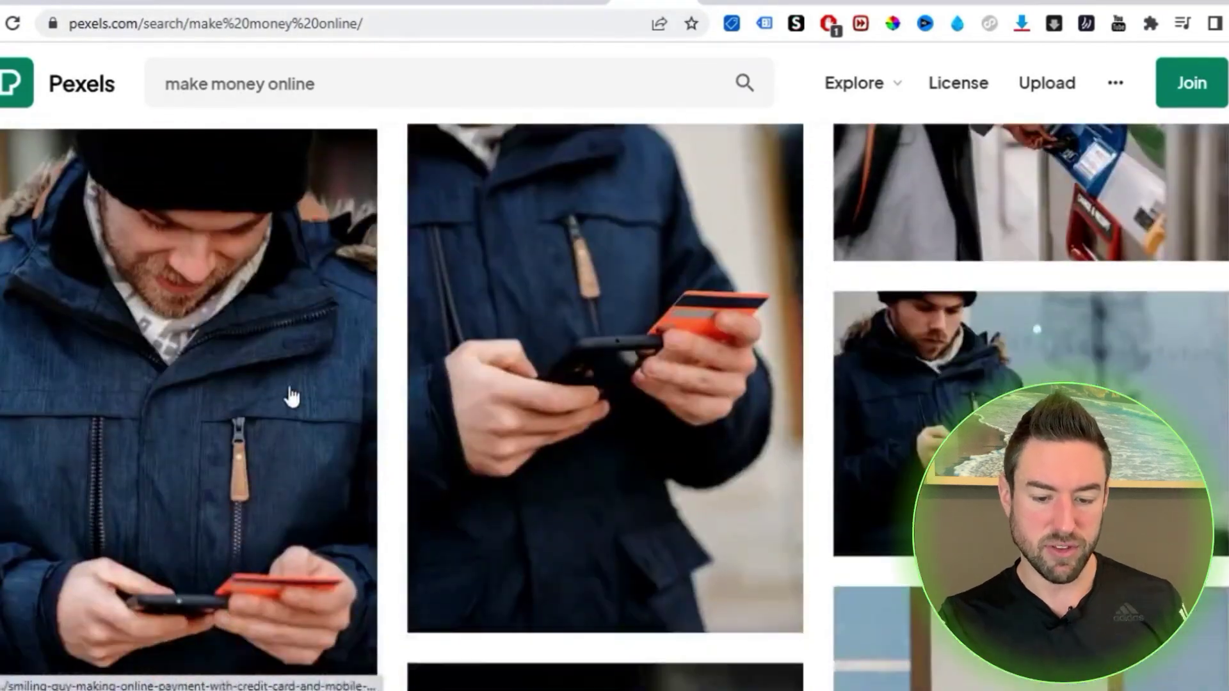
scroll(621, 432, up, 15)
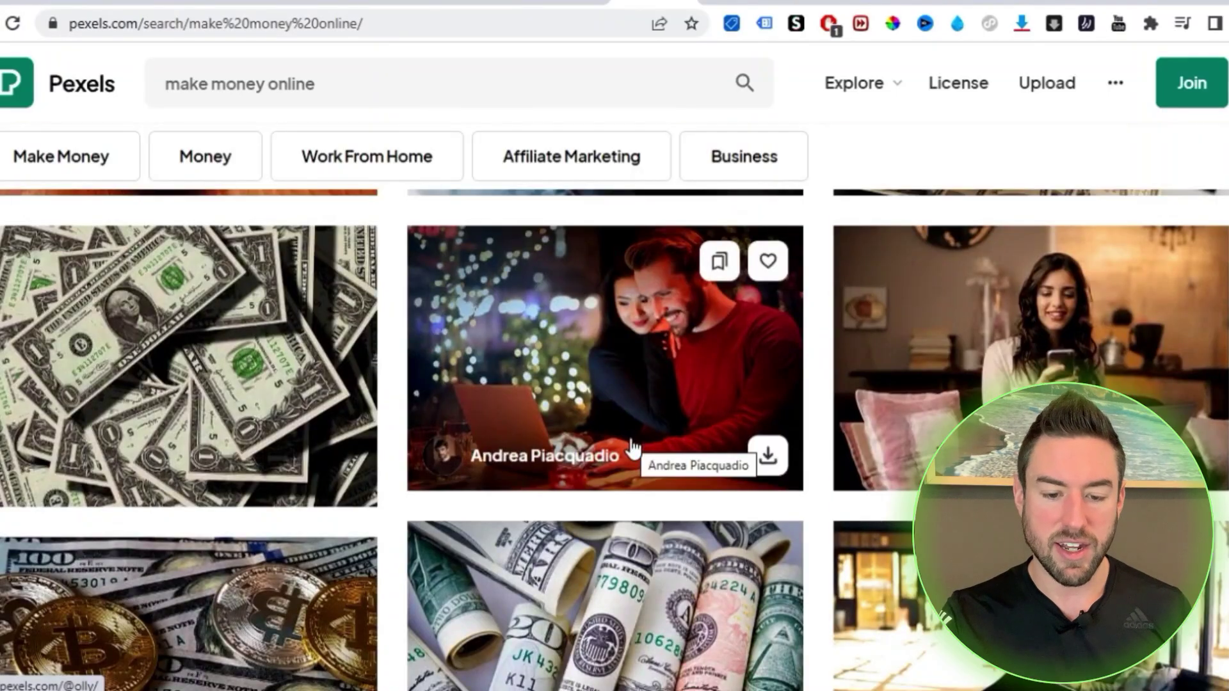
scroll(603, 472, up, 2)
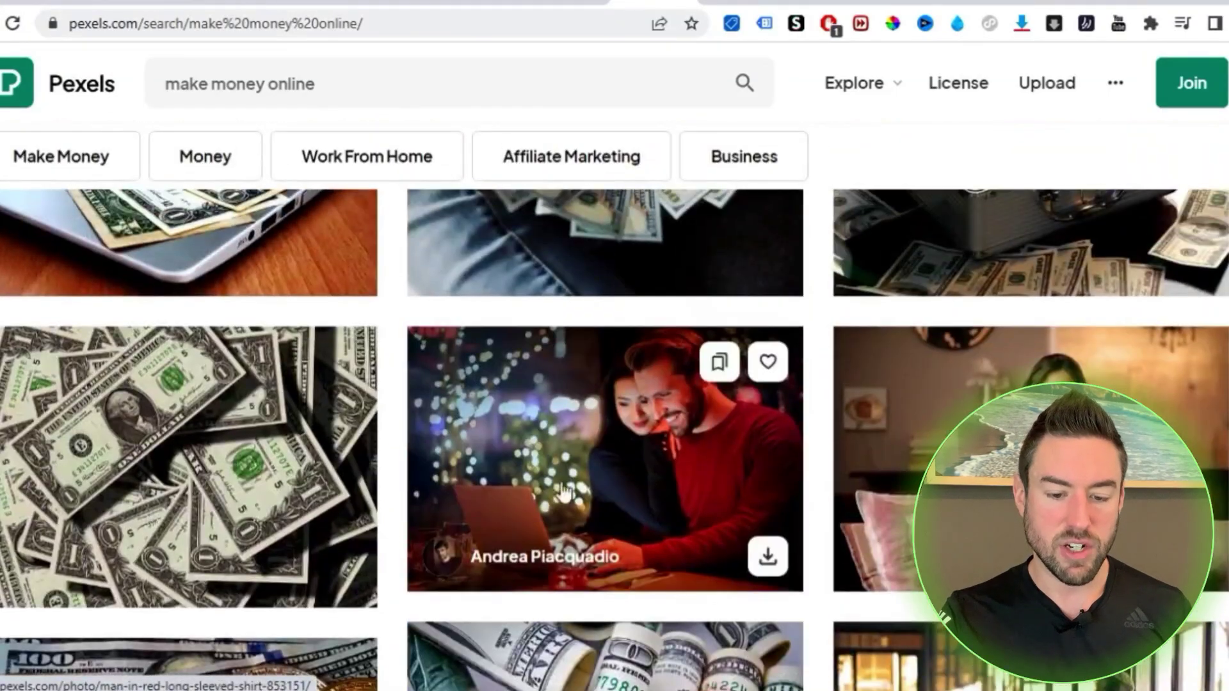
scroll(576, 385, down, 2)
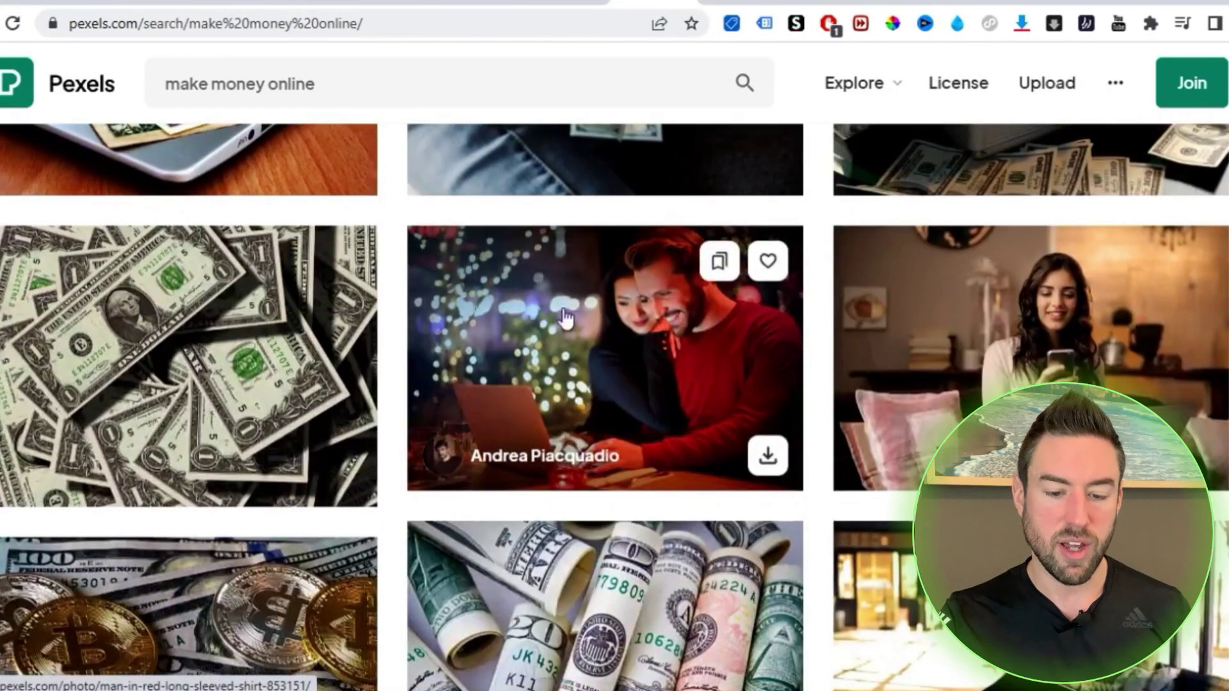
Download the photo of the smiling couple at a laptop, with the man in a red long-sleeved shirt, and dismiss the donation prompt.
click(657, 338)
scroll(666, 350, down, 2)
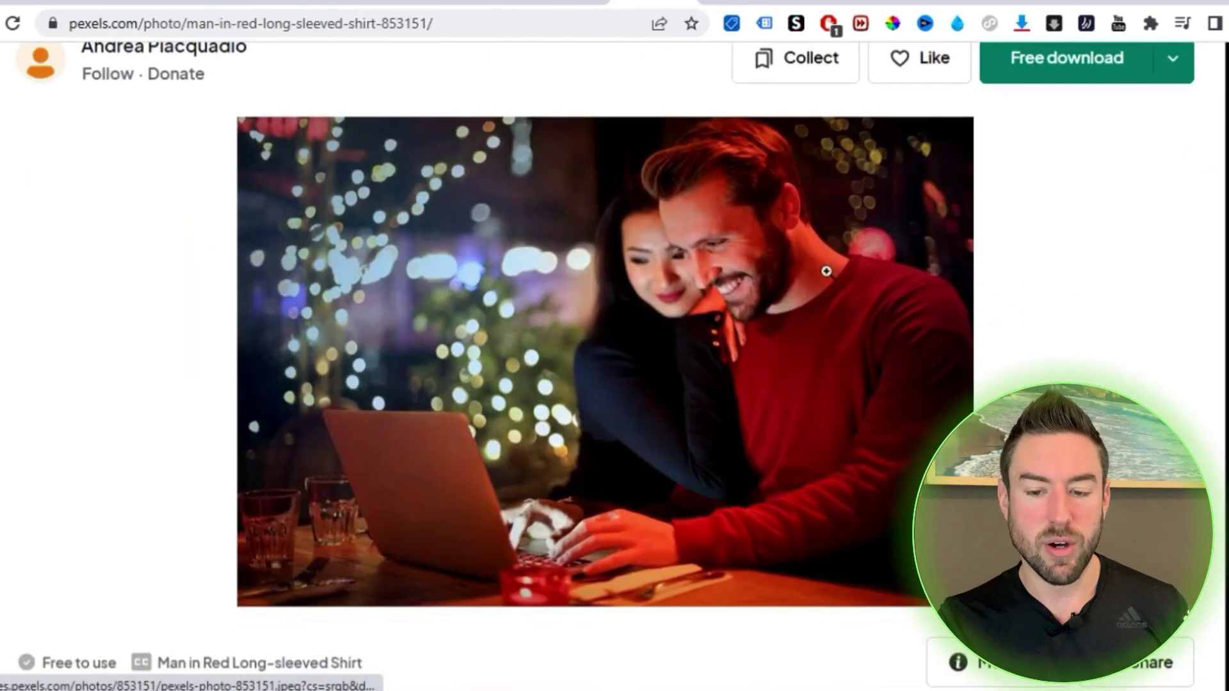
scroll(823, 269, up, 2)
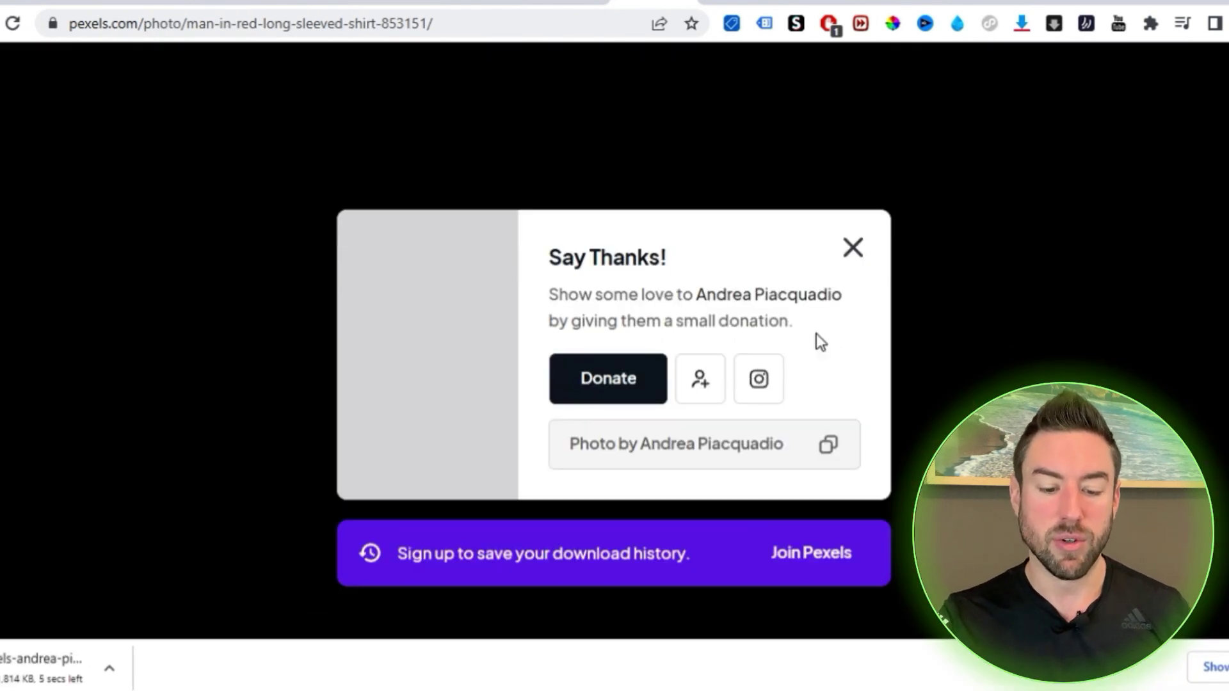
click(854, 249)
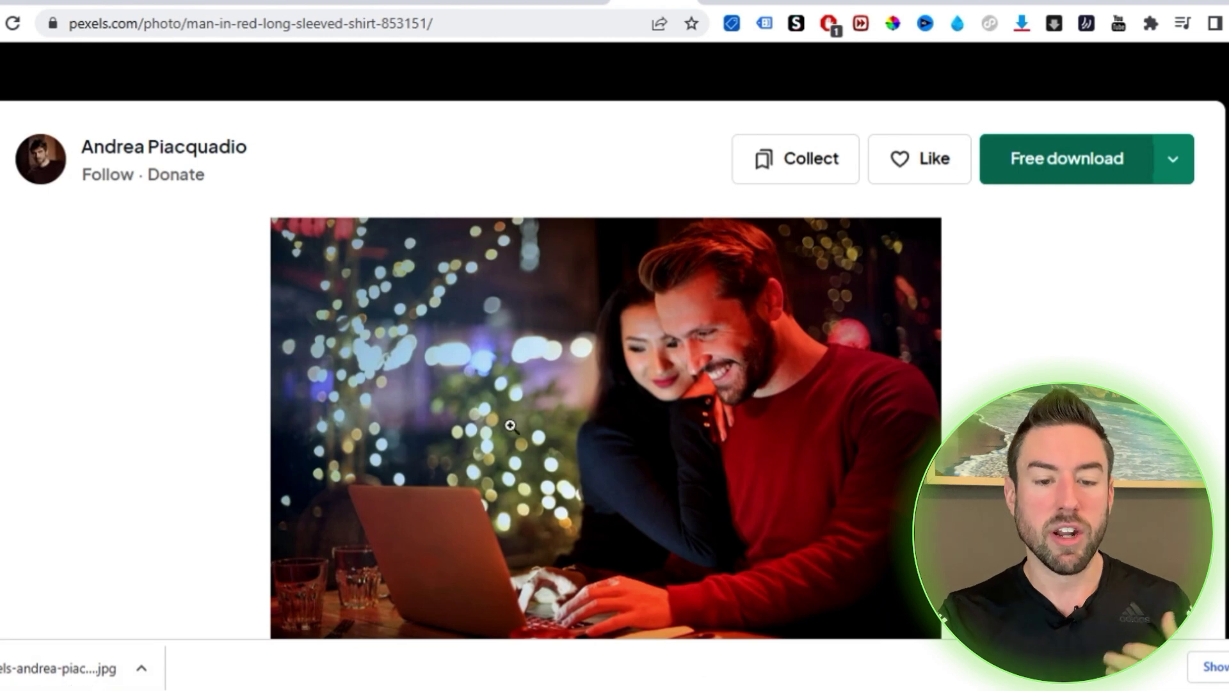
Switch back to Google Sites and replace the header background with the downloaded photo of the couple at the laptop.
key(ctrl+Tab)
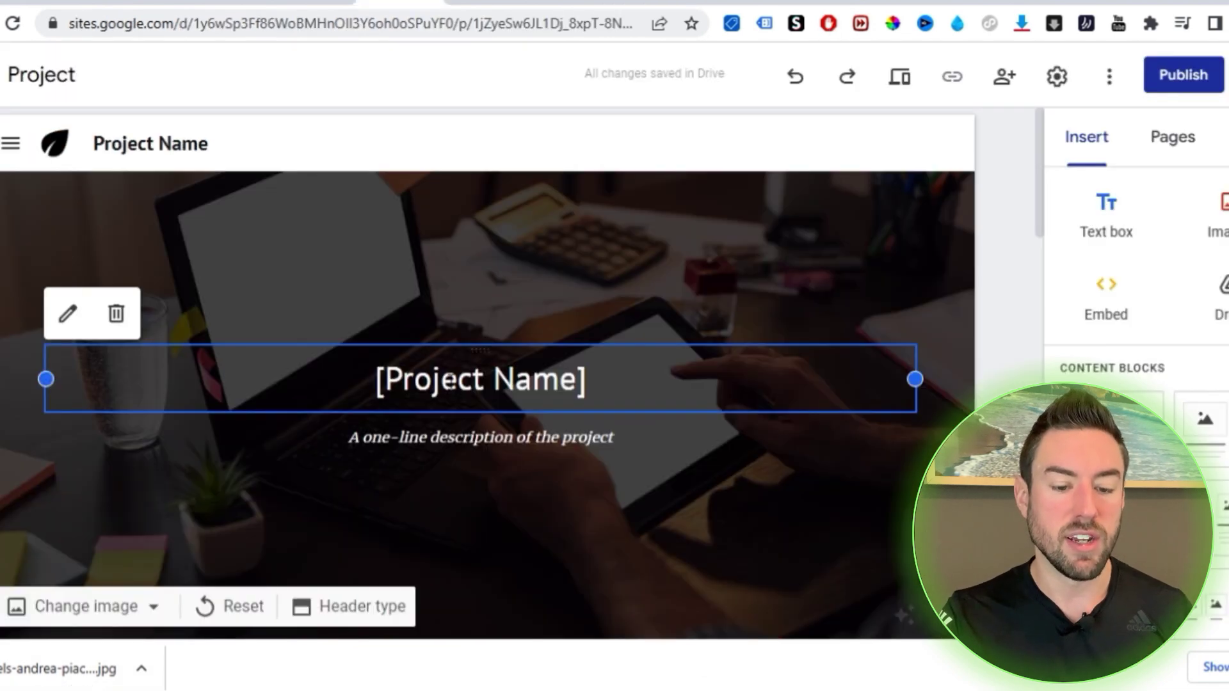
click(746, 226)
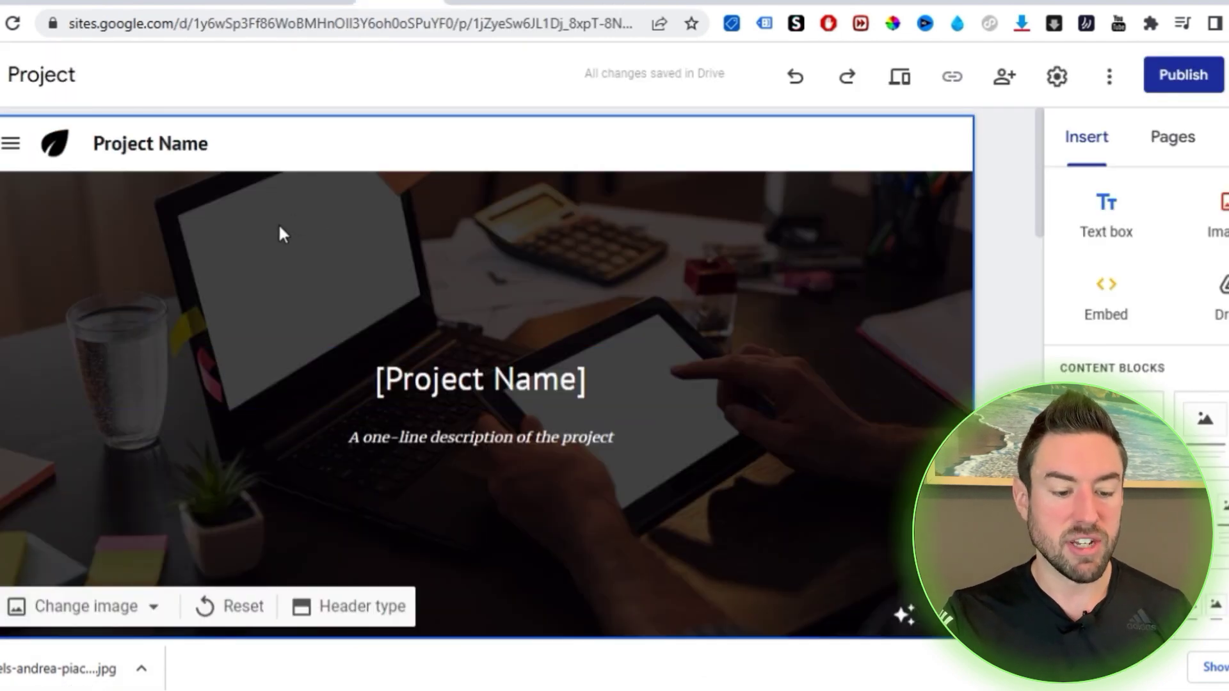
click(93, 611)
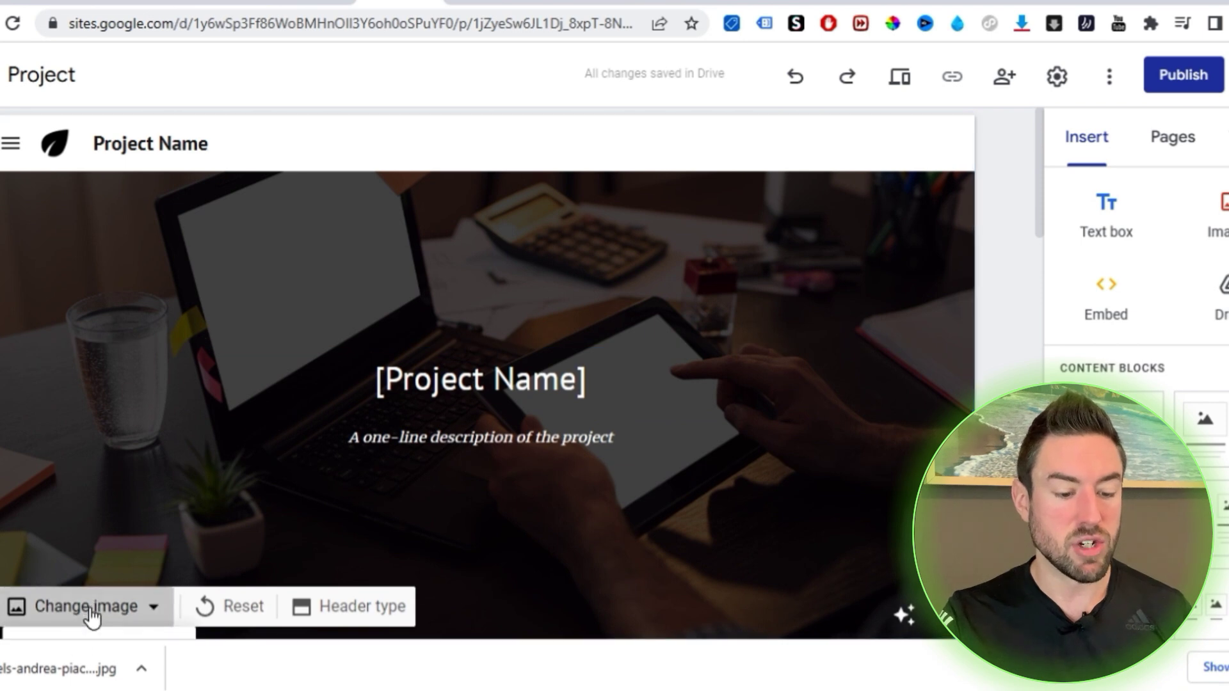
scroll(93, 611, down, 3)
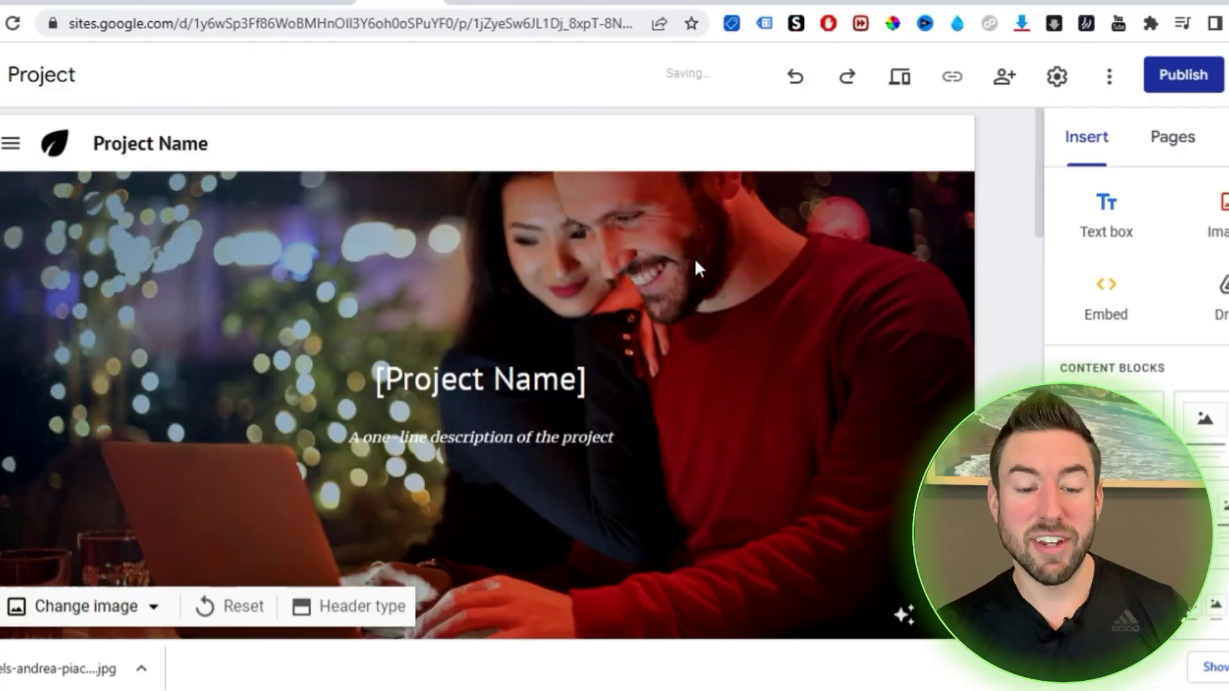
scroll(891, 230, down, 1)
scroll(855, 290, up, 1)
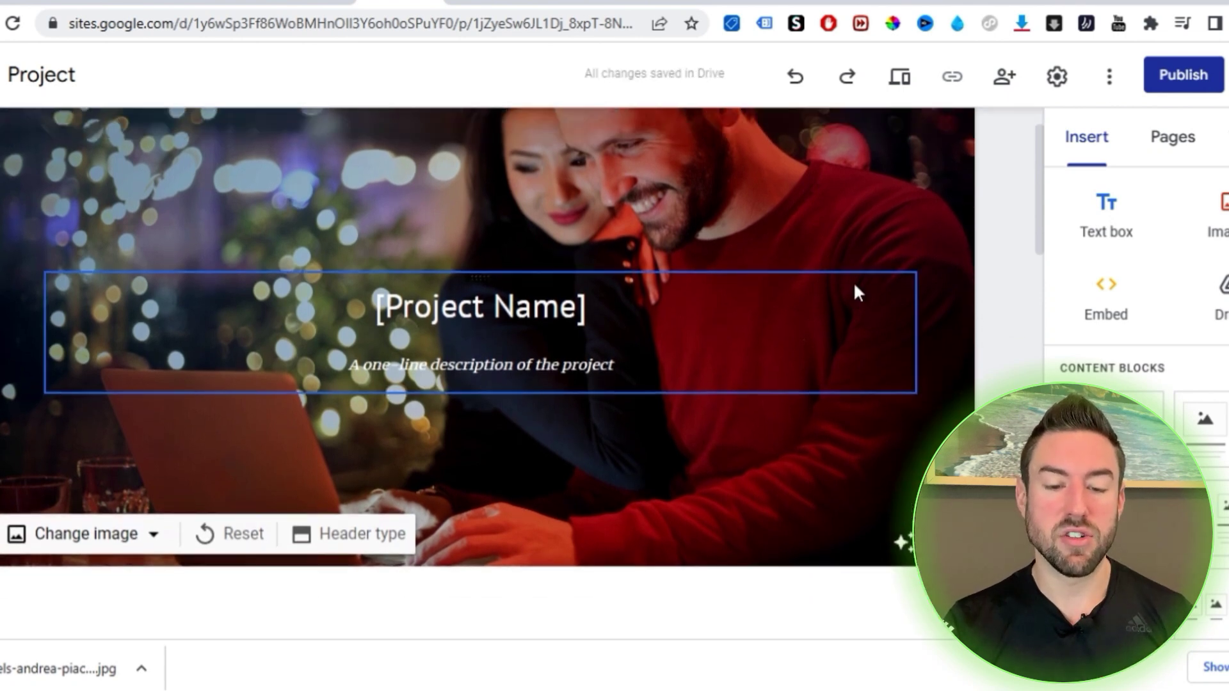
scroll(184, 321, down, 2)
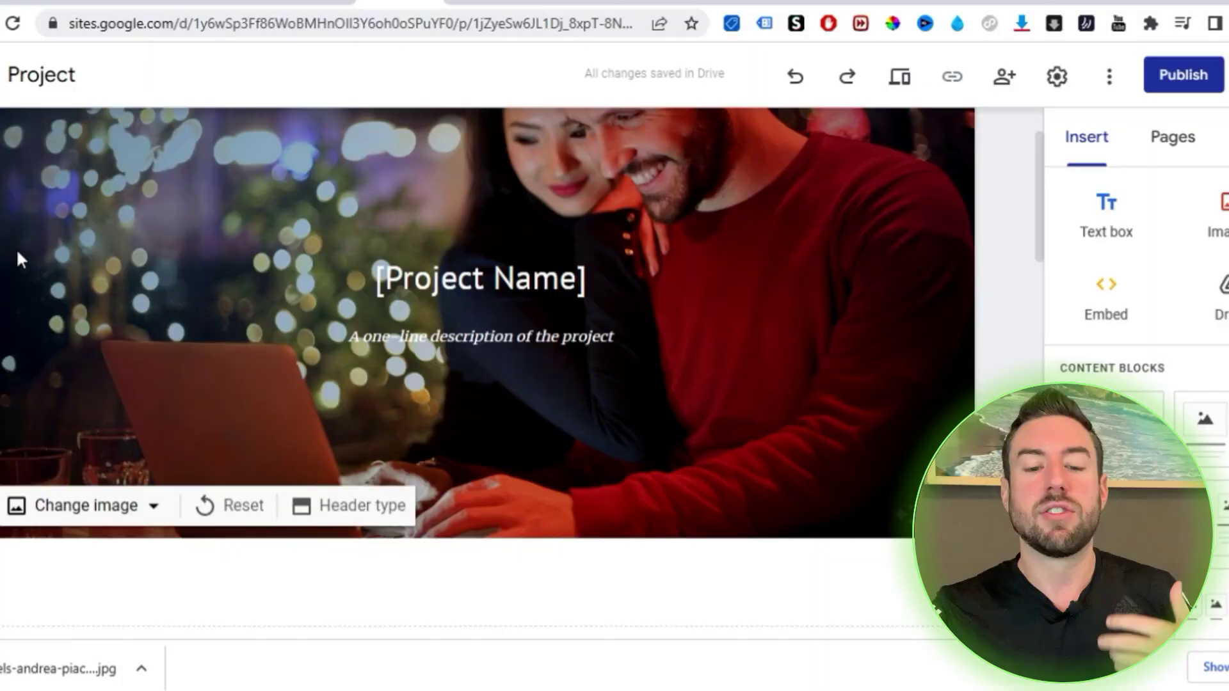
scroll(382, 227, up, 2)
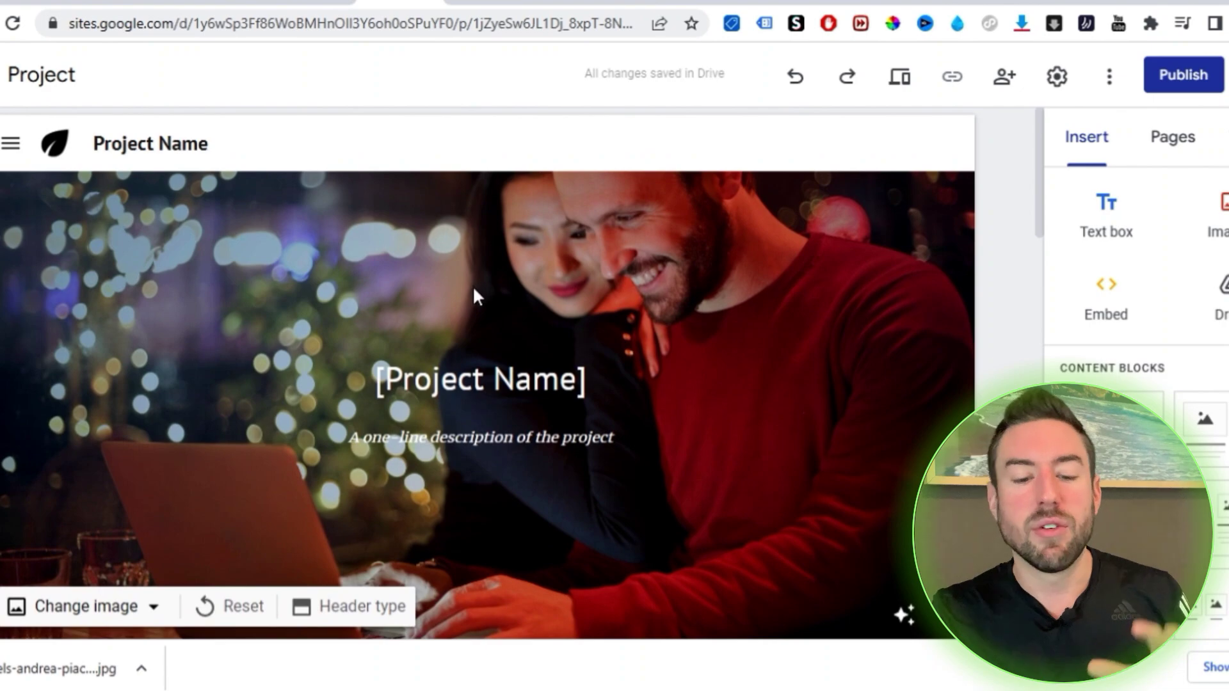
Delete the "Mission of the project" heading from the section below the header.
scroll(472, 285, down, 5)
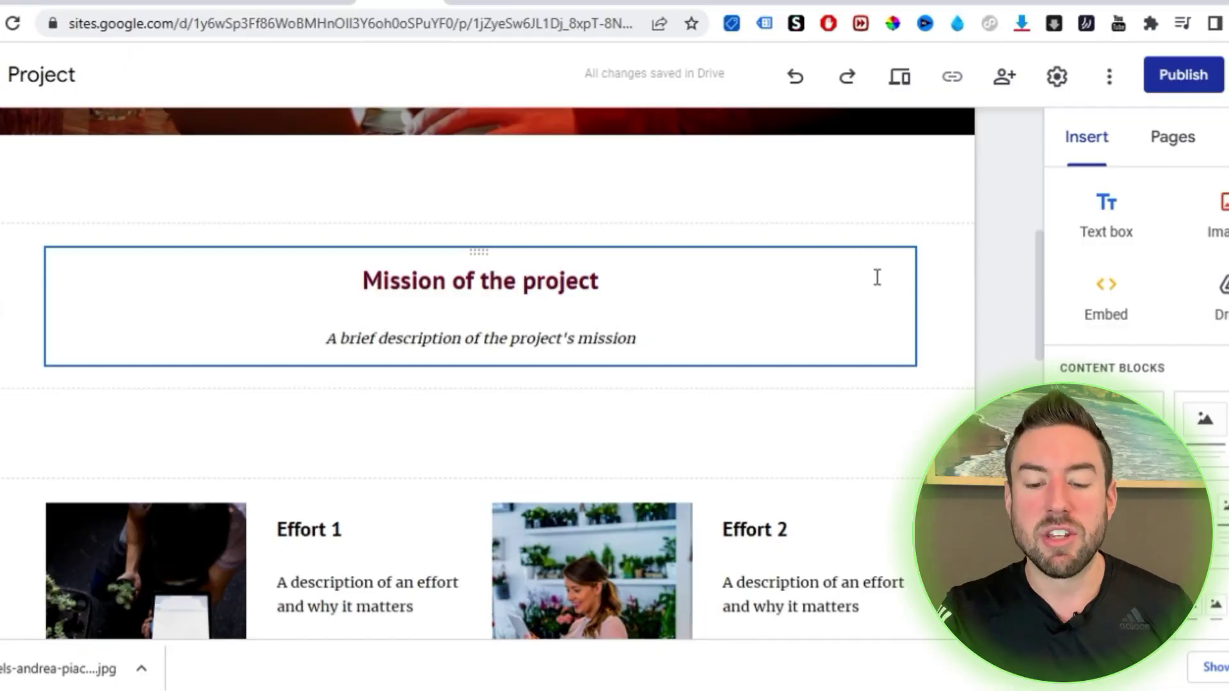
click(877, 277)
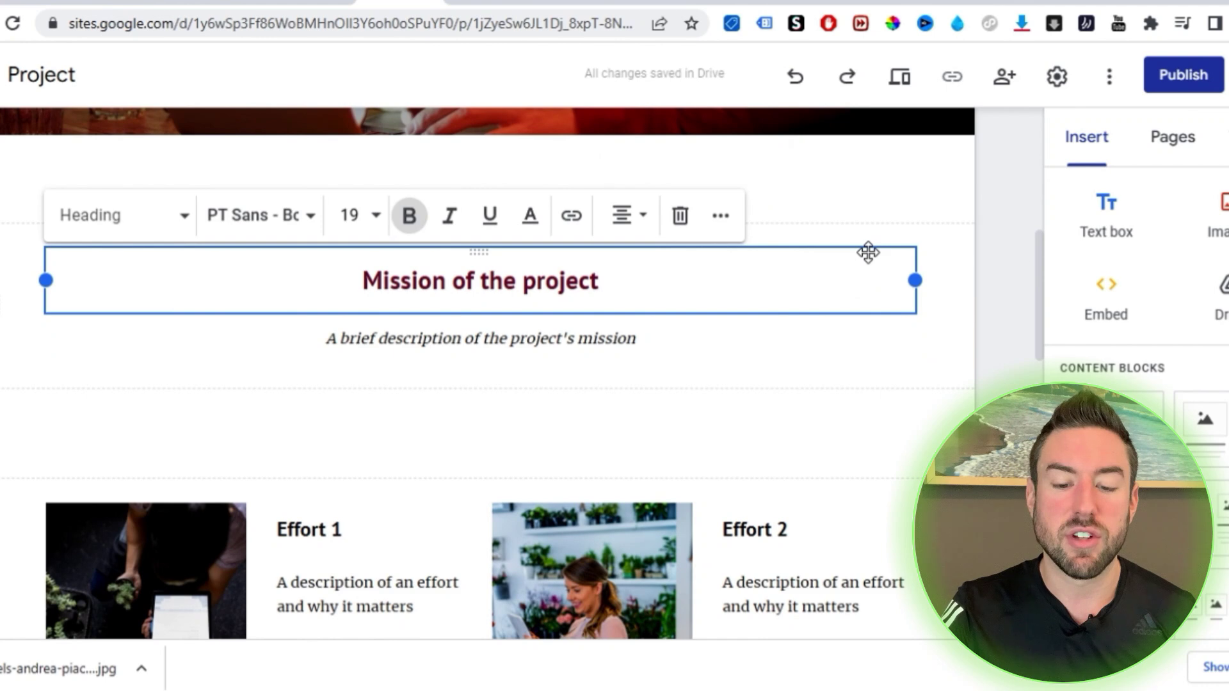
click(678, 221)
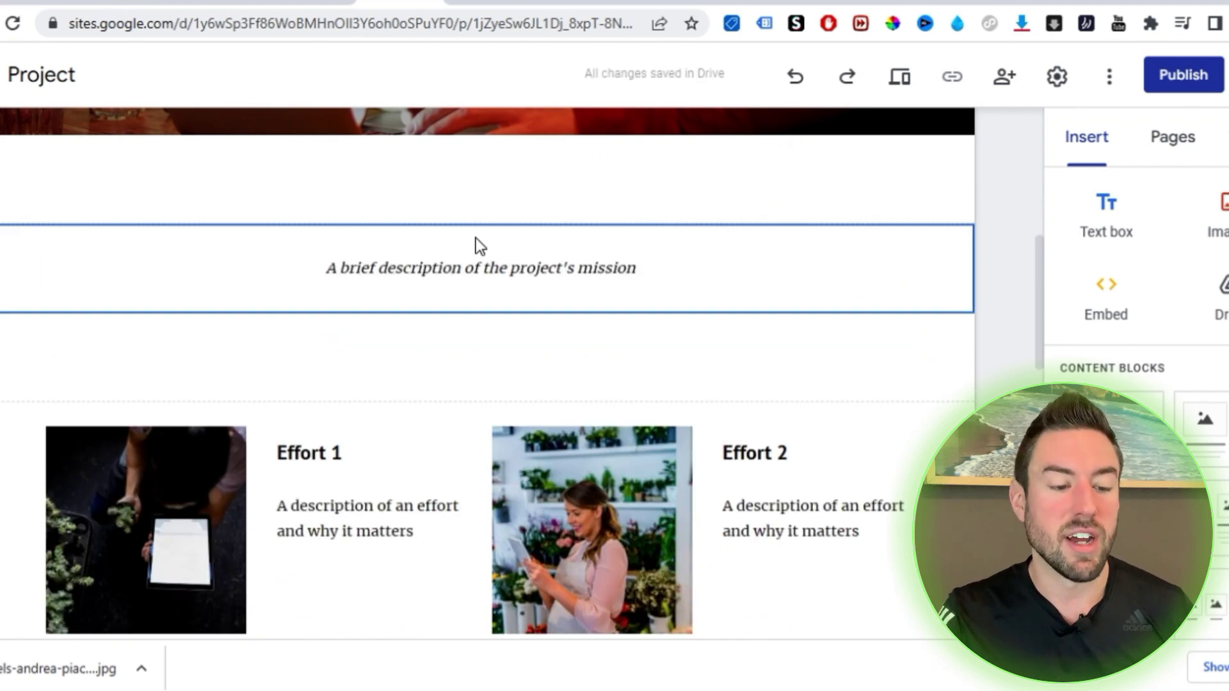
Delete the mission description placeholder and the Effort content blocks beneath it, above the "Take action" button.
key(Delete)
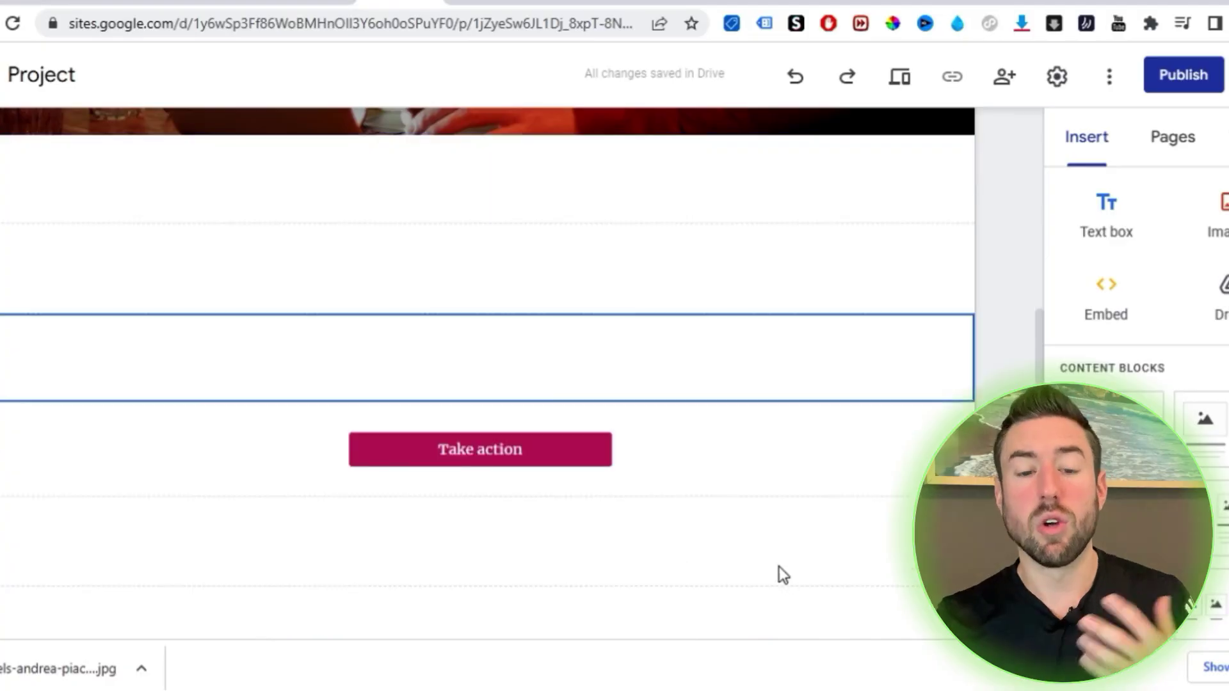
scroll(423, 275, down, 3)
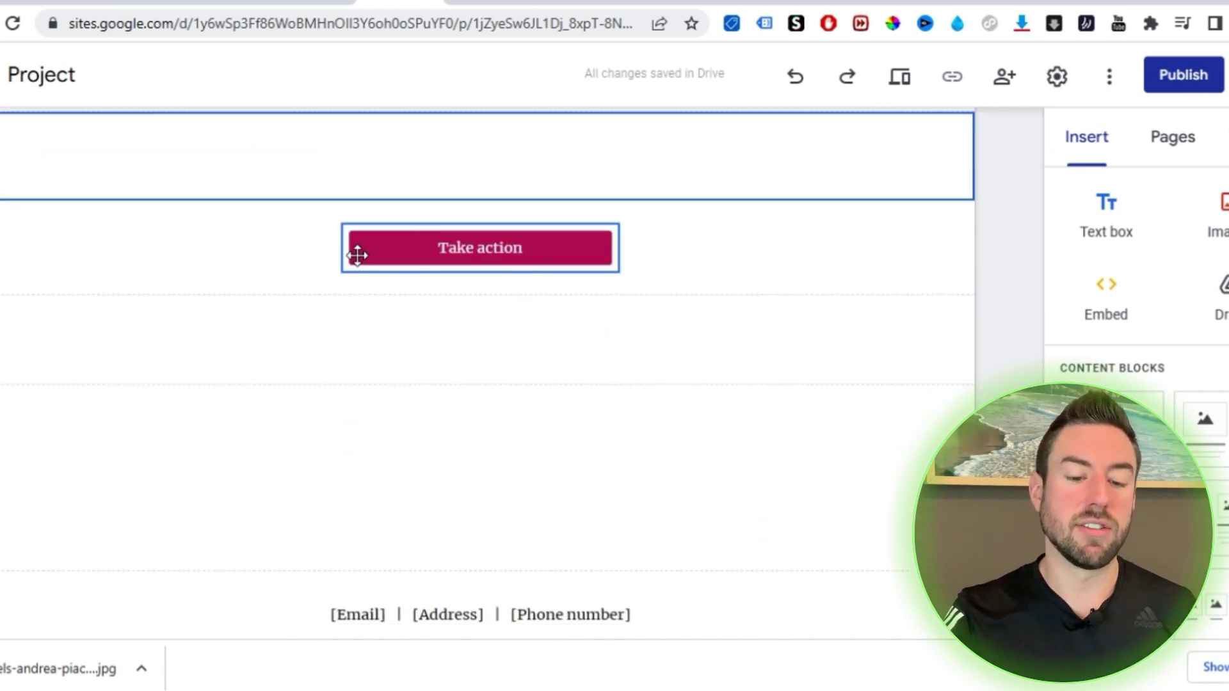
scroll(722, 392, up, 5)
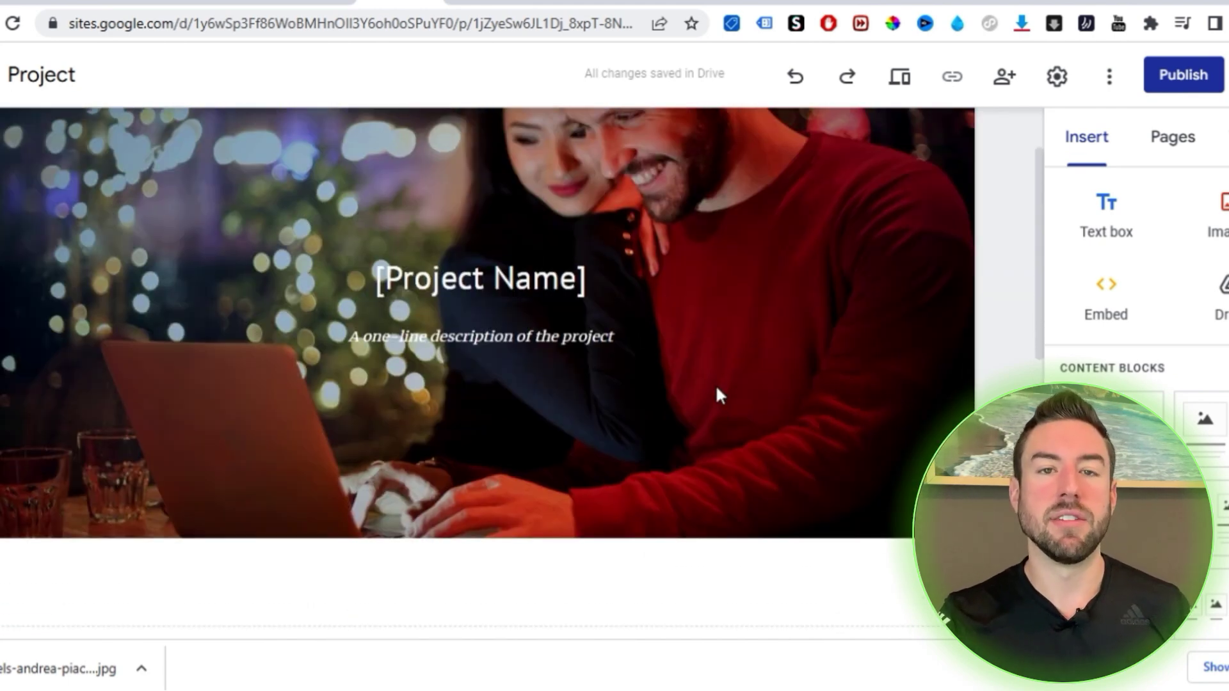
mouse_move(716, 388)
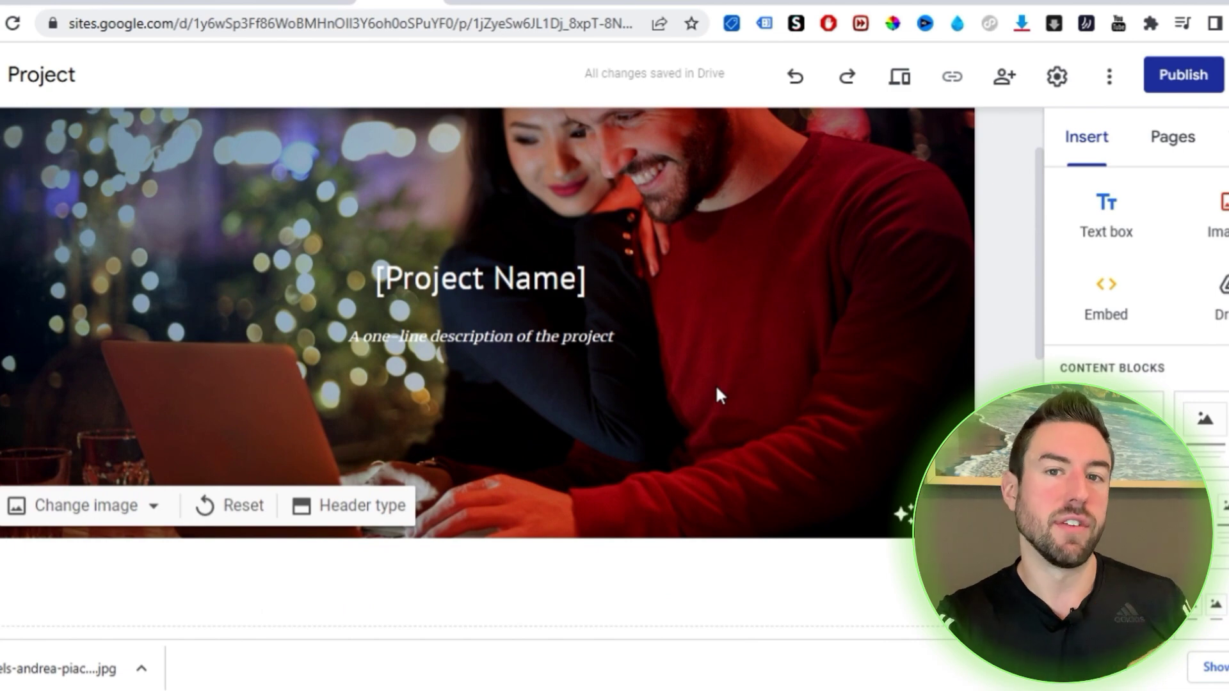
scroll(694, 384, up, 2)
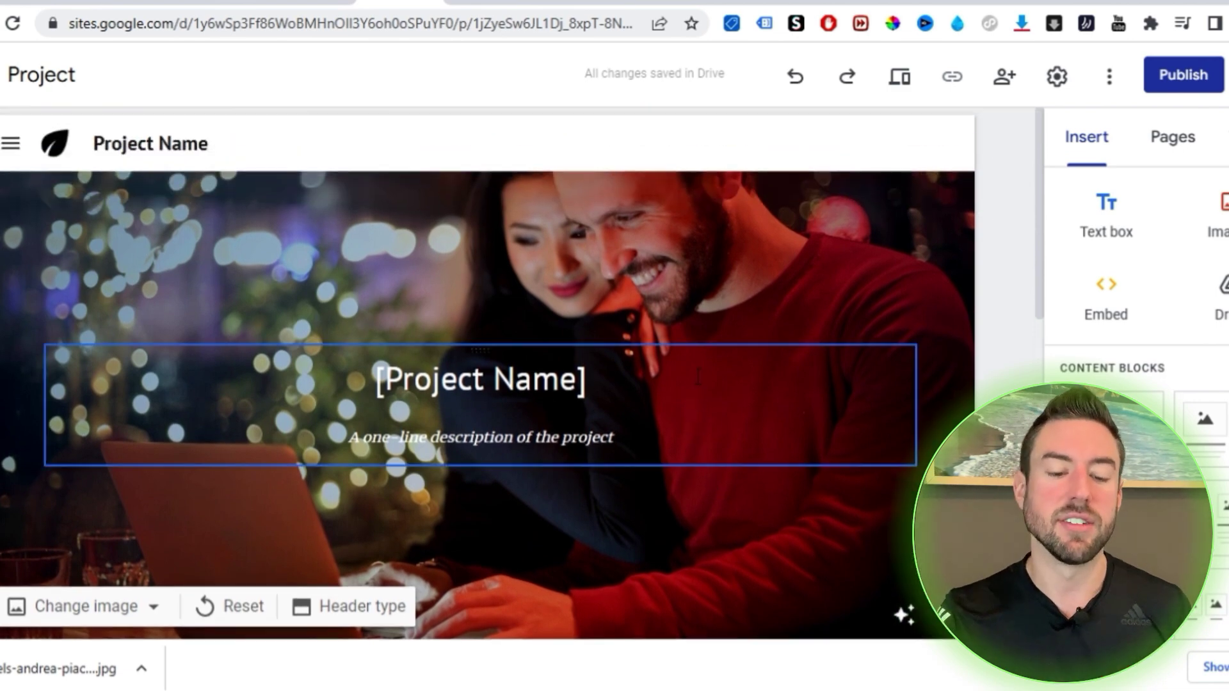
scroll(717, 377, down, 4)
scroll(717, 378, up, 4)
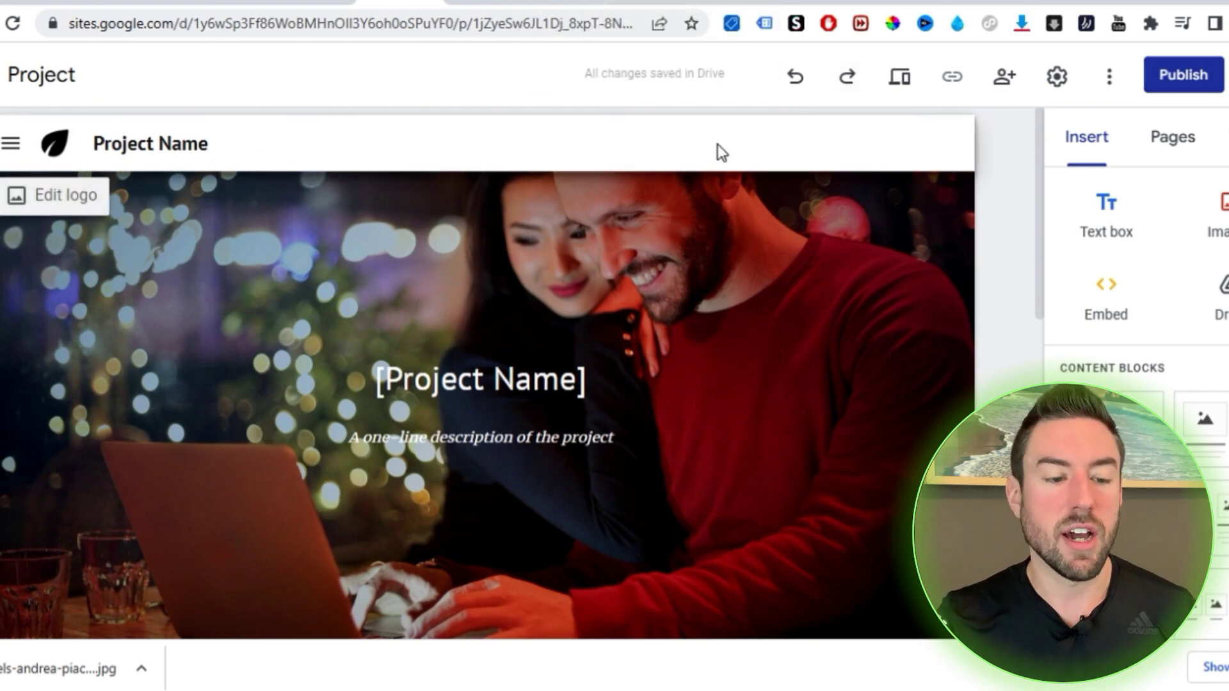
mouse_move(708, 180)
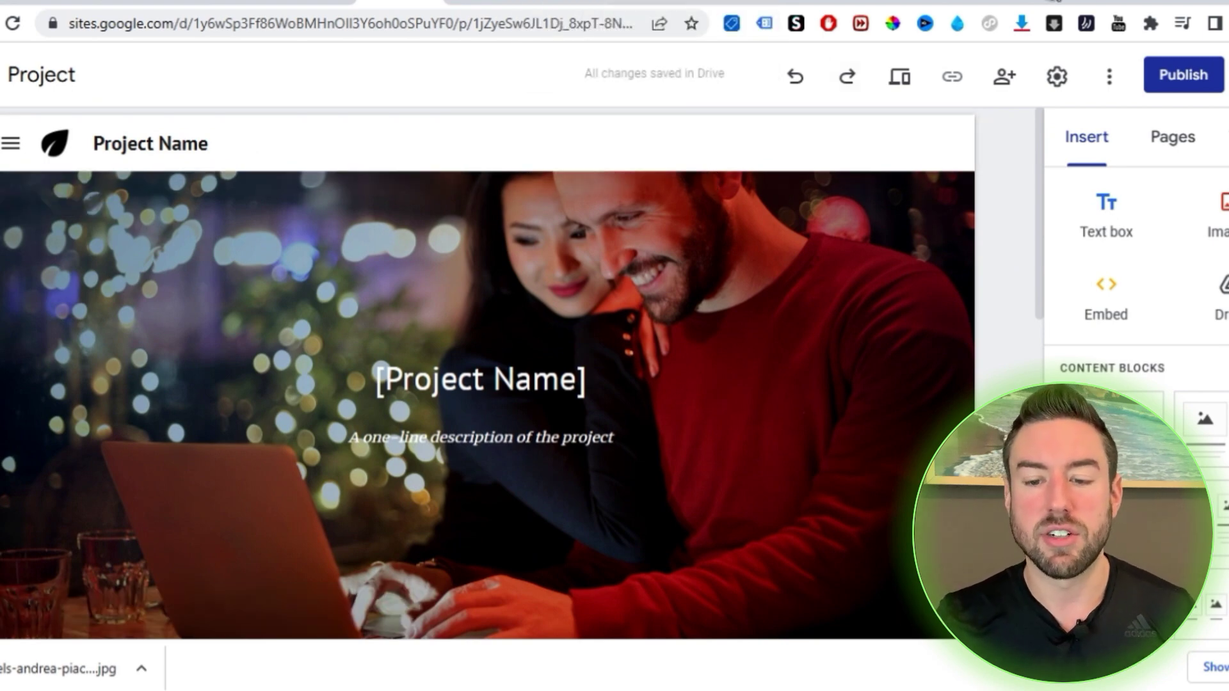
Open a new browser tab and enter "7 tips to" in Google search to look at topic suggestions.
key(ctrl+t)
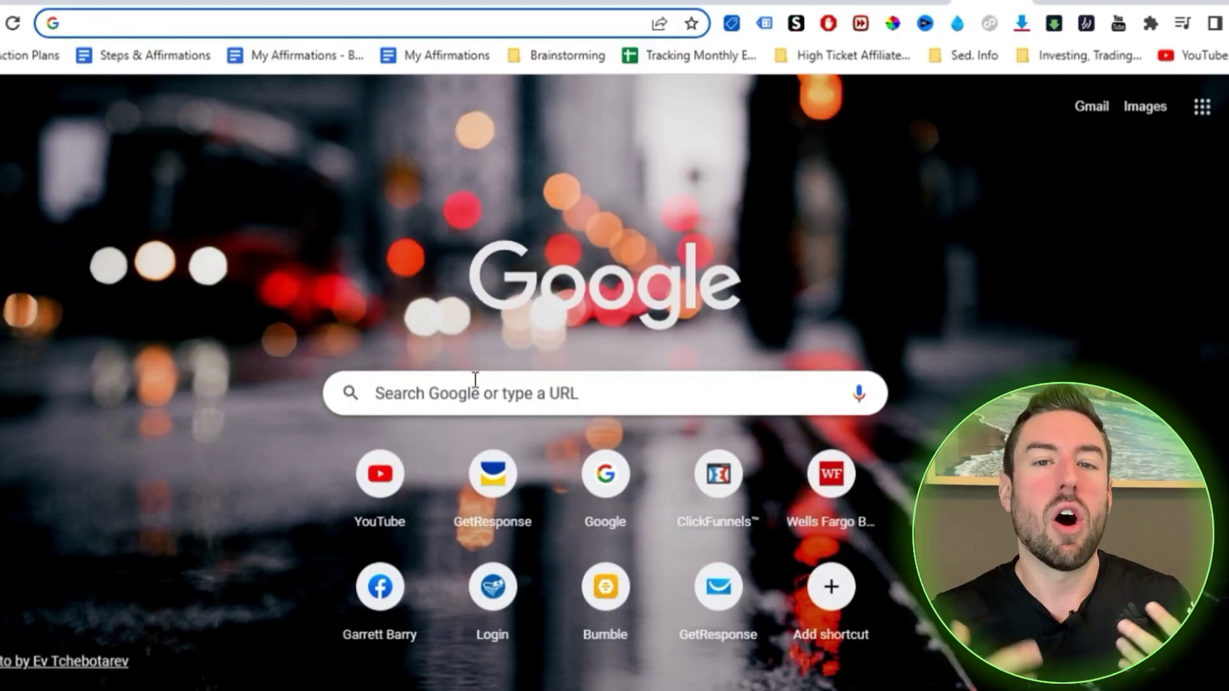
click(476, 399)
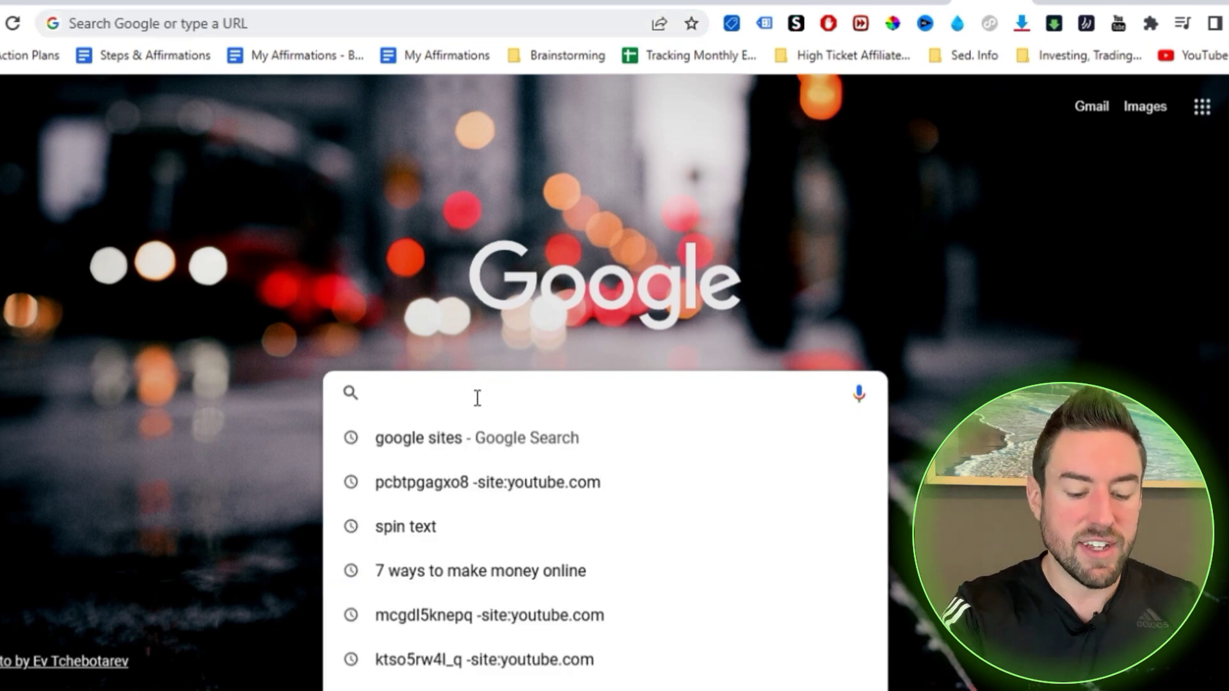
text(7 times)
key(BackSpace)
key(BackSpace)
key(BackSpace)
text(ps to)
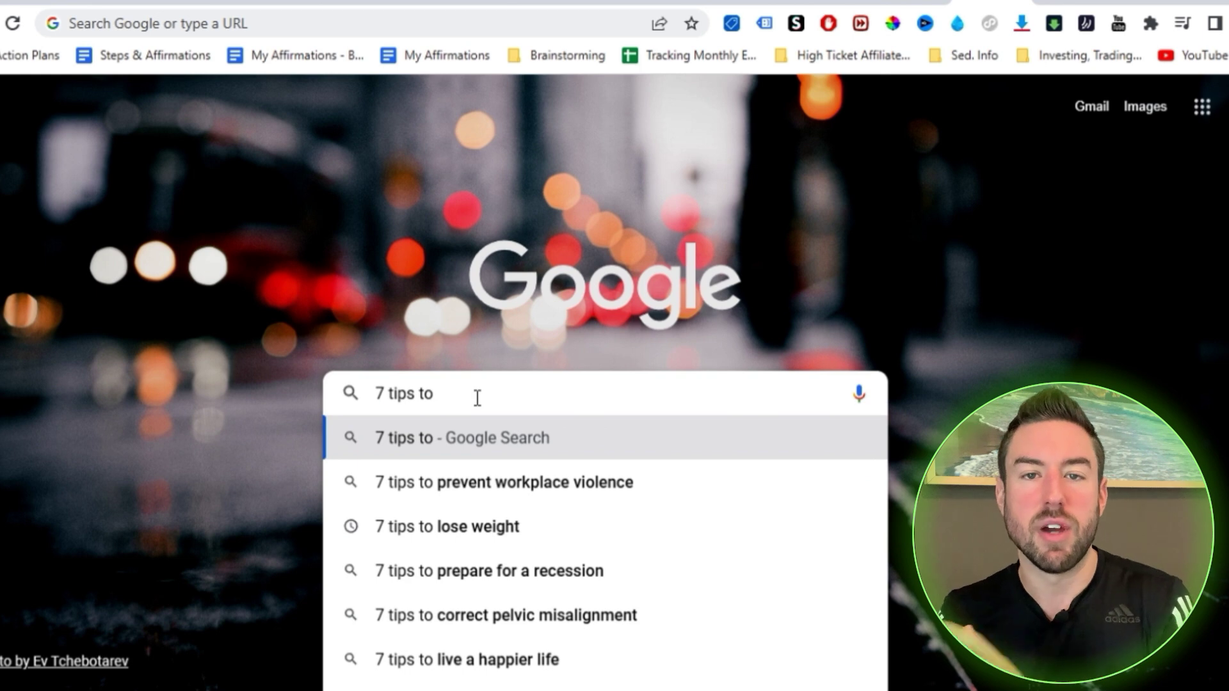
Browse the Google results for "7 ways to make money online" and open the Forbes article on seven ways to earn extra money.
scroll(376, 365, down, 3)
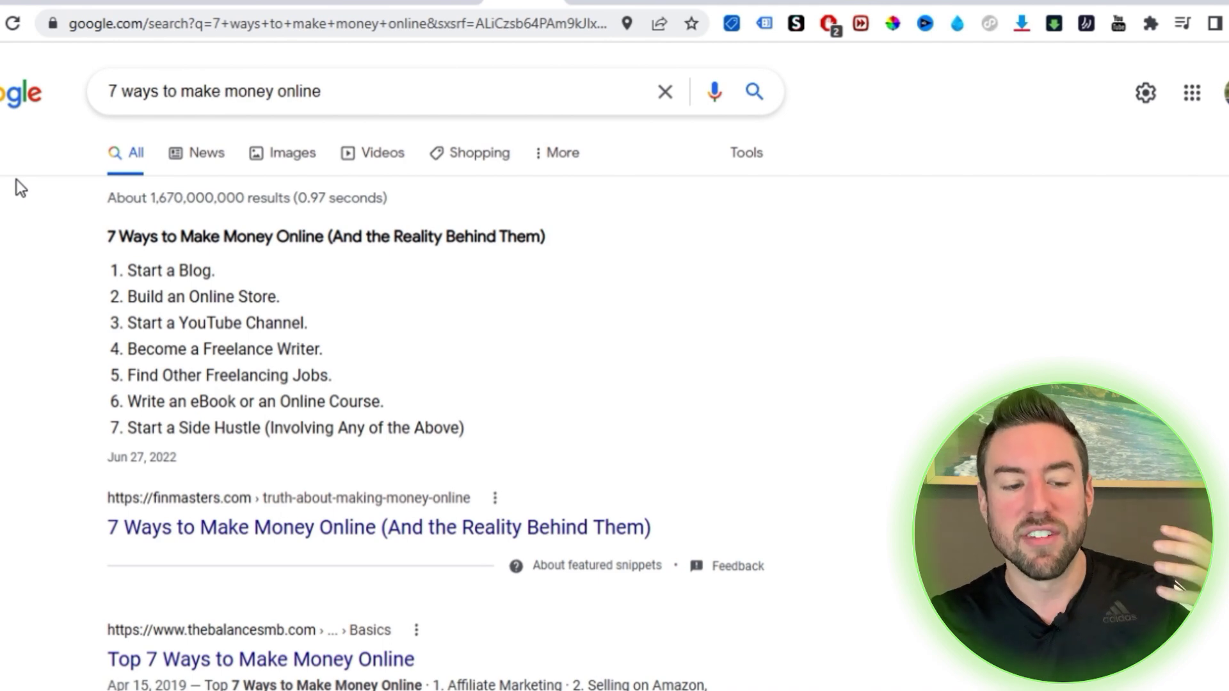
scroll(17, 180, down, 5)
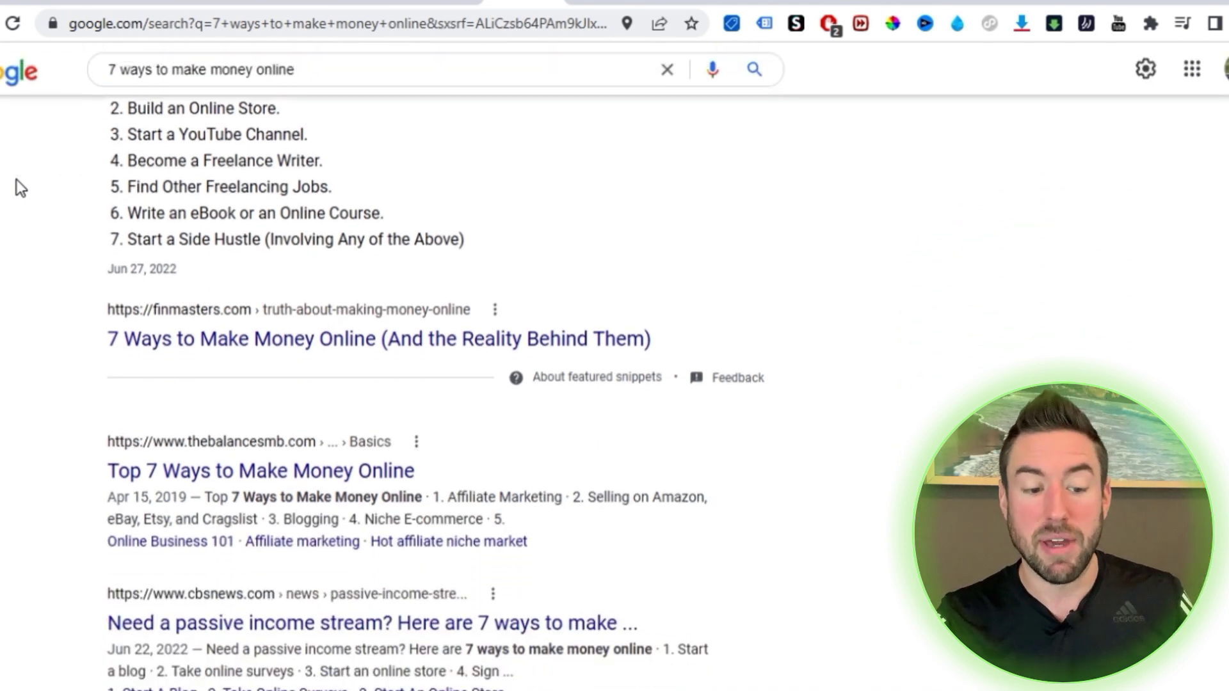
scroll(68, 272, down, 5)
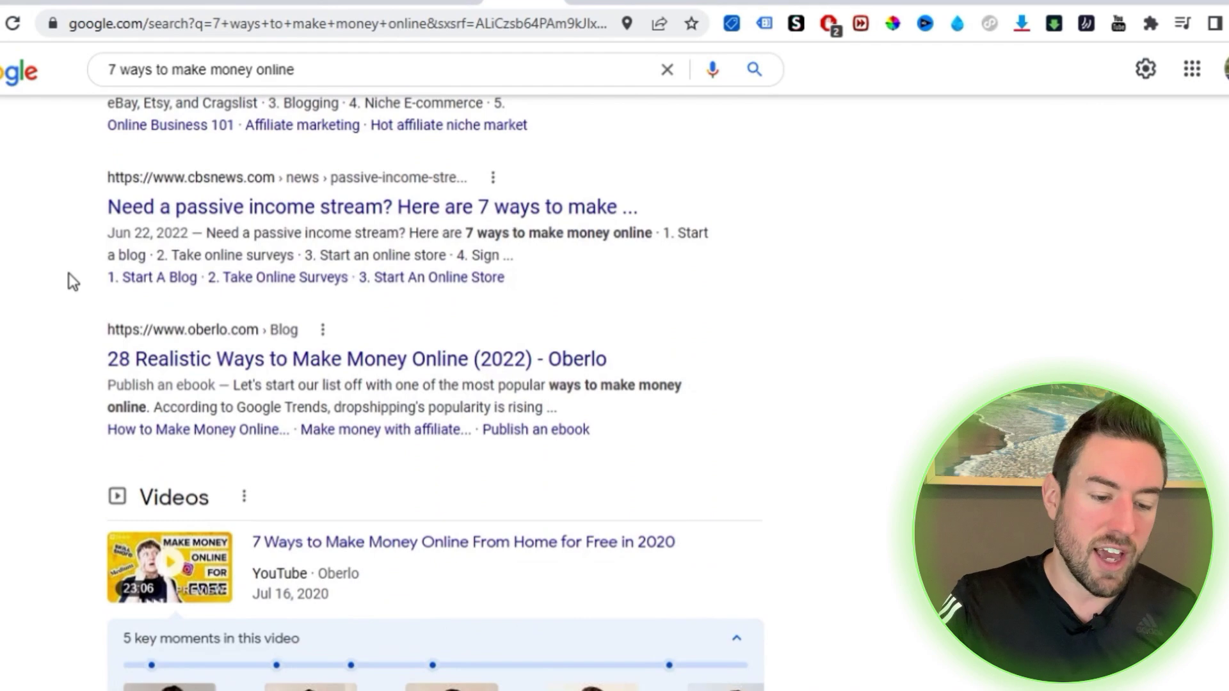
scroll(192, 378, down, 15)
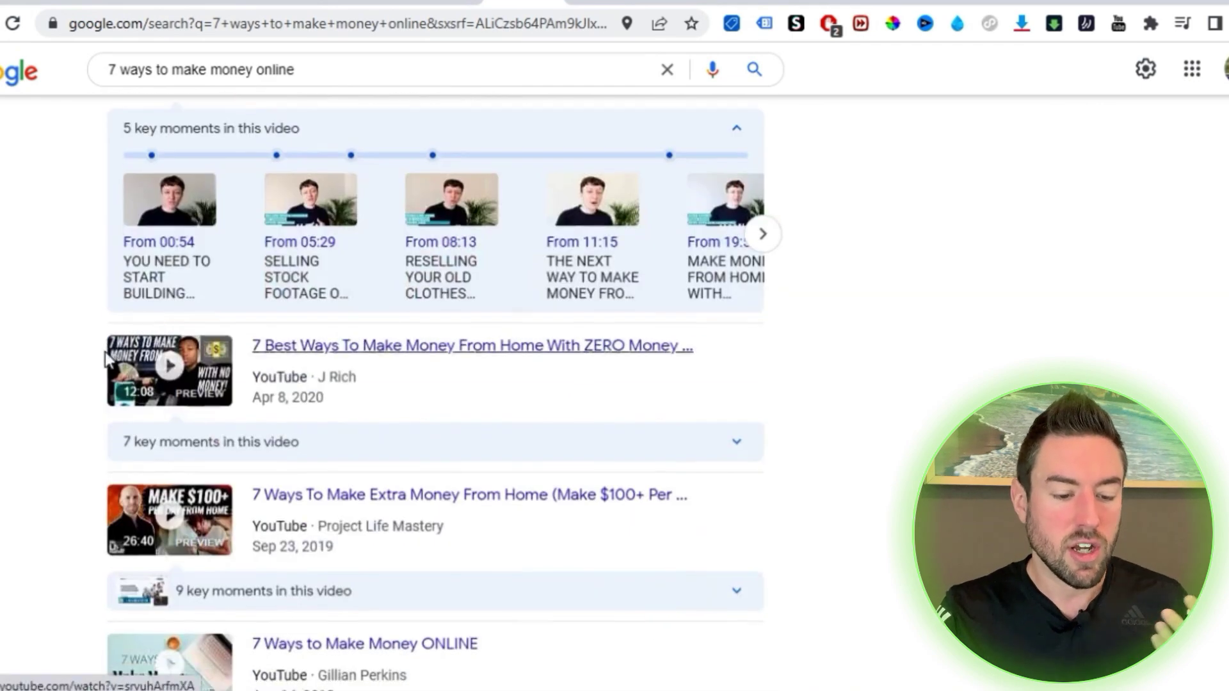
scroll(81, 283, down, 6)
scroll(81, 283, up, 2)
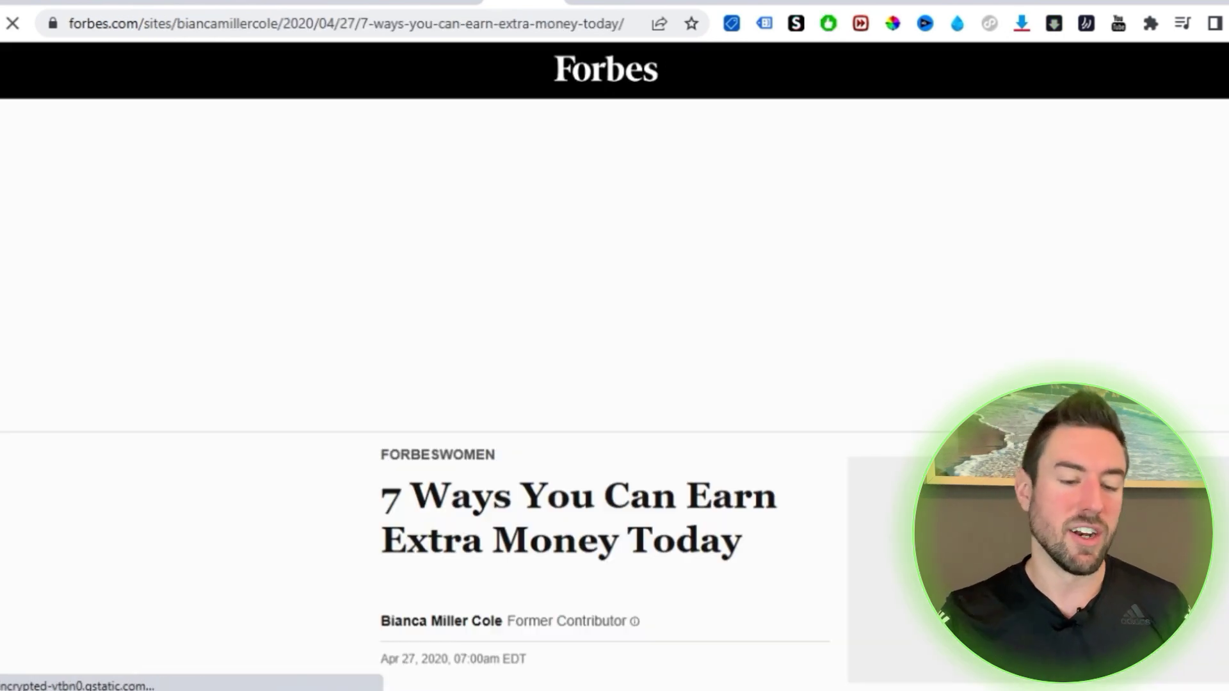
Copy the Forbes article's headline, "7 Ways You Can Earn Extra Money Today".
scroll(422, 423, down, 5)
scroll(422, 415, up, 3)
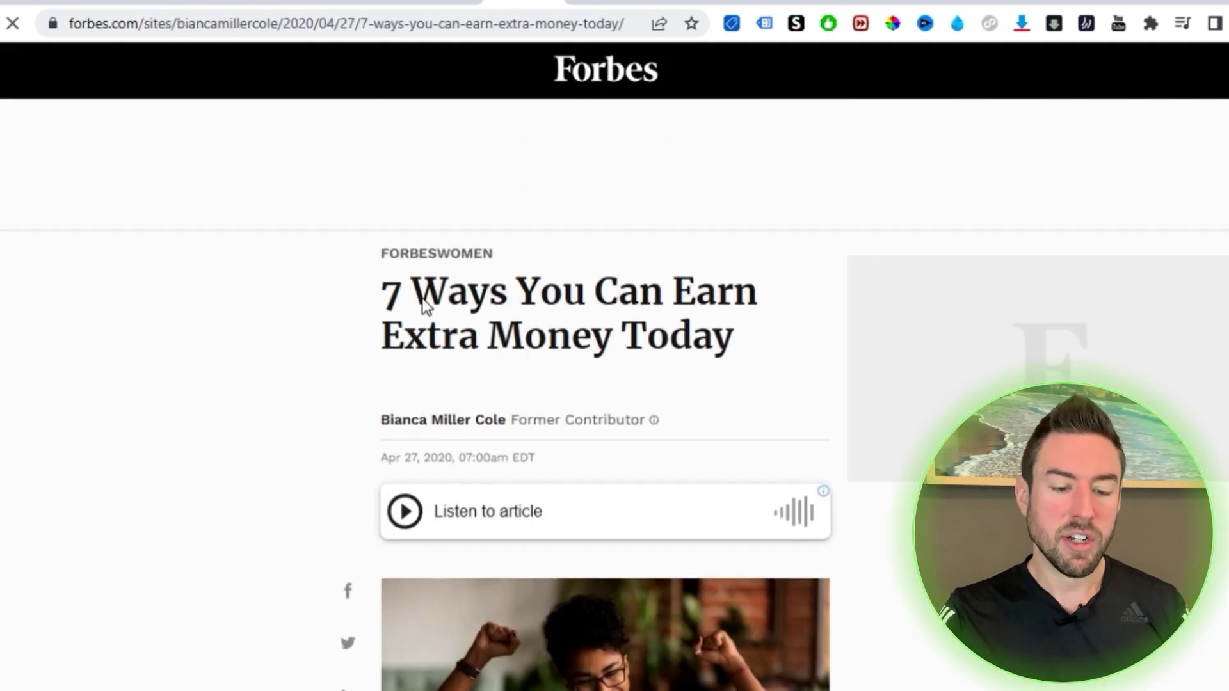
drag(387, 292, 738, 353)
key(ctrl+c)
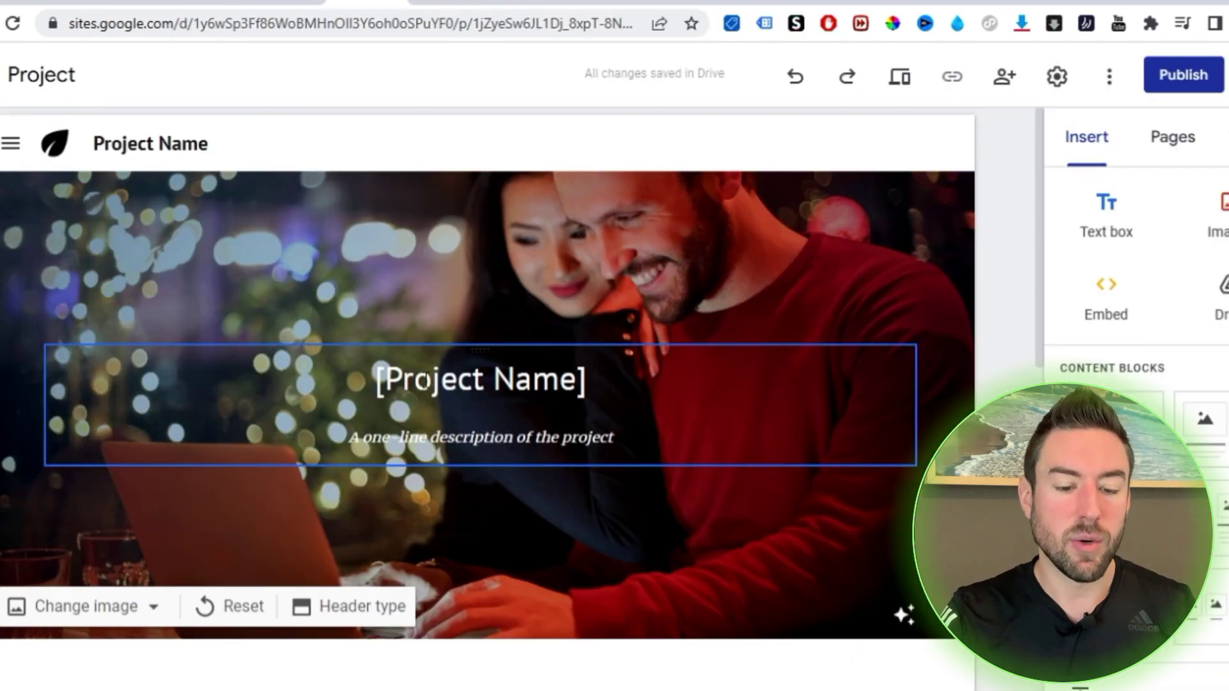
Switch back to Google Sites and replace the "[Project Name]" header title with the copied headline, removing the extra blank line.
click(427, 380)
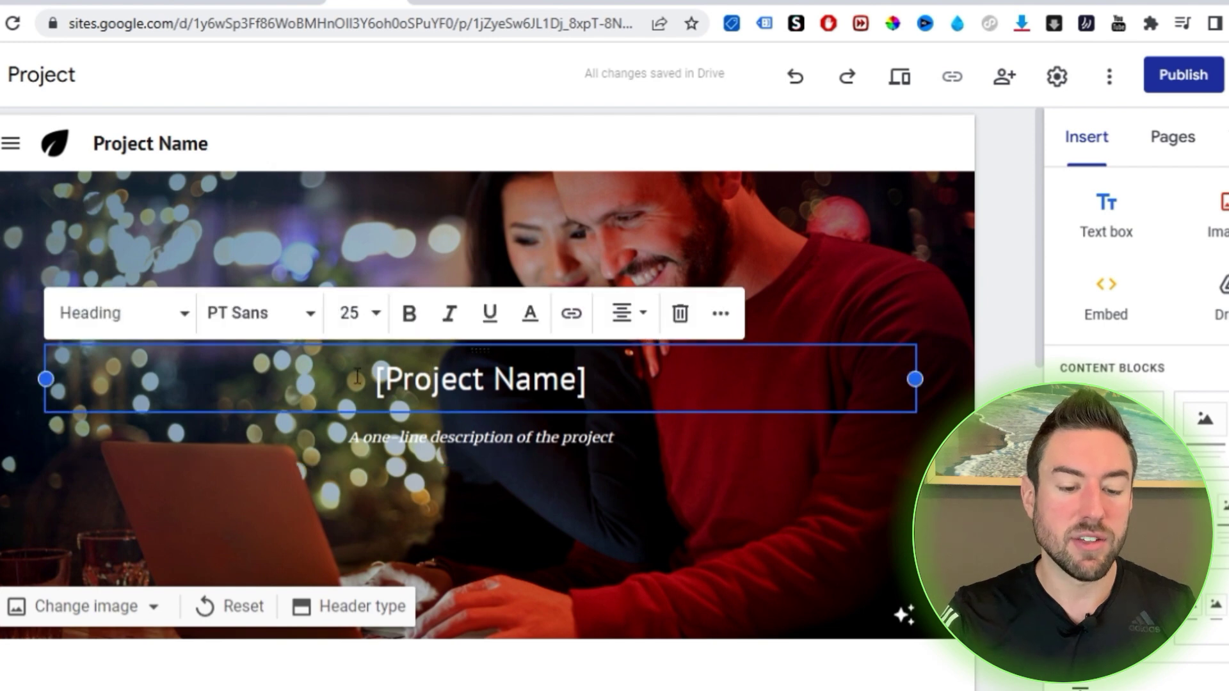
key(ctrl+v)
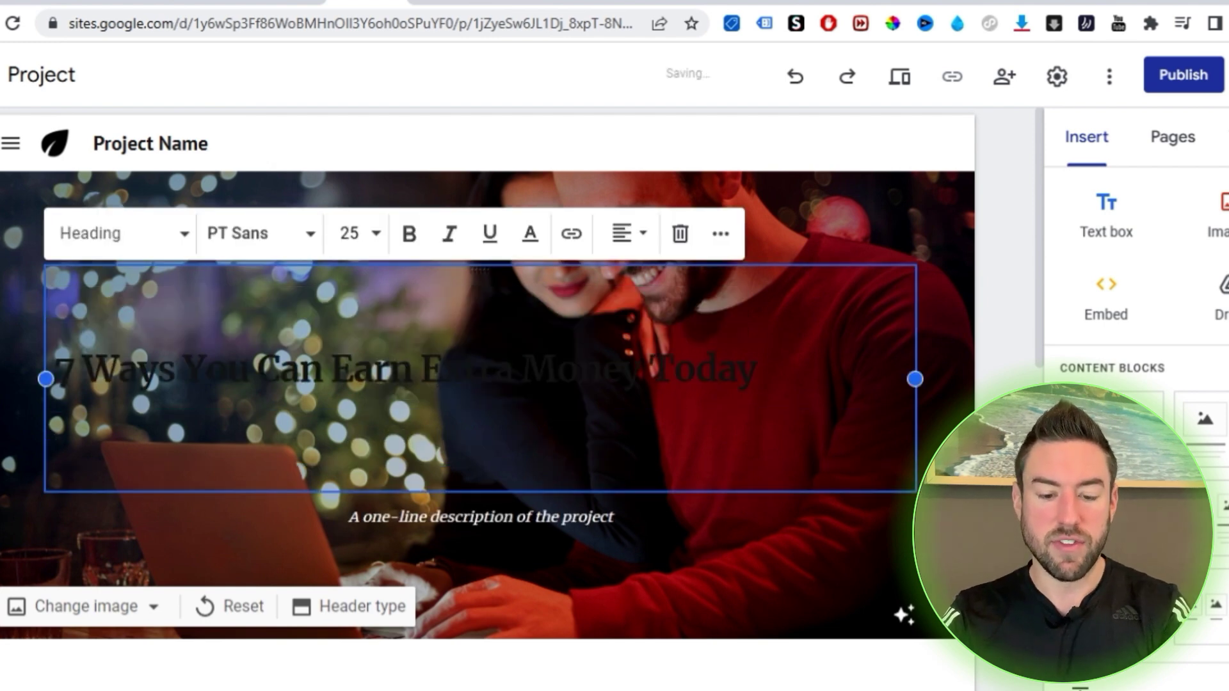
key(BackSpace)
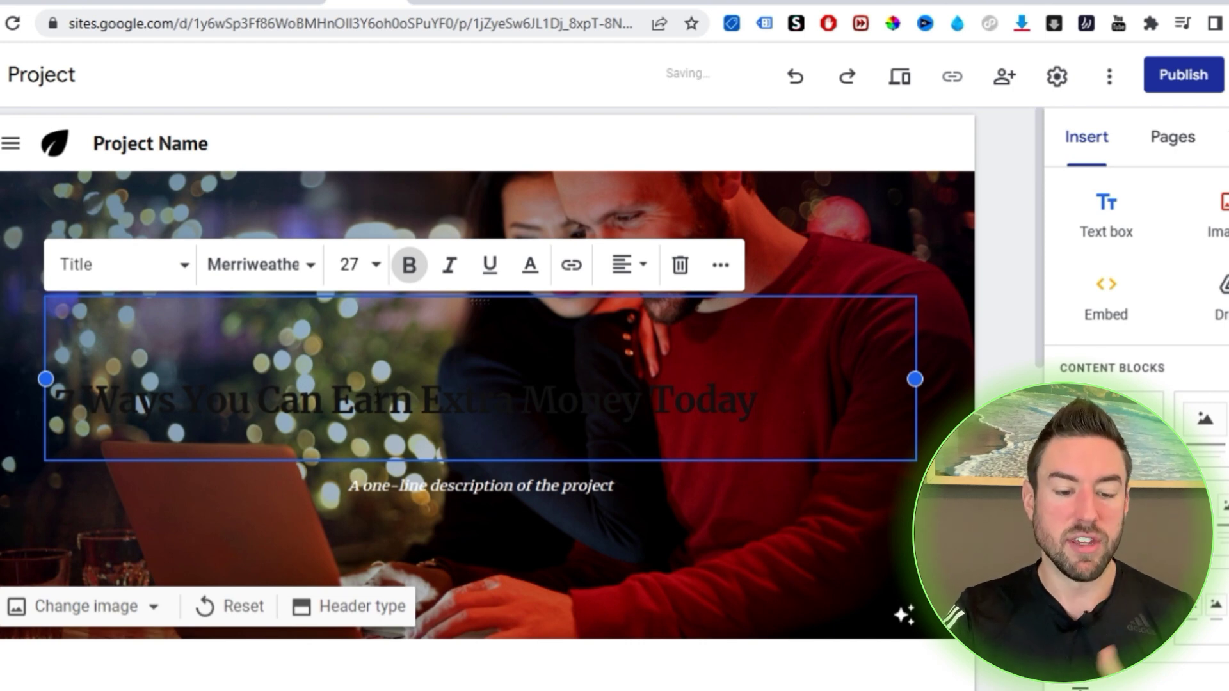
Set the text color of the whole header title to white.
triple_click(377, 391)
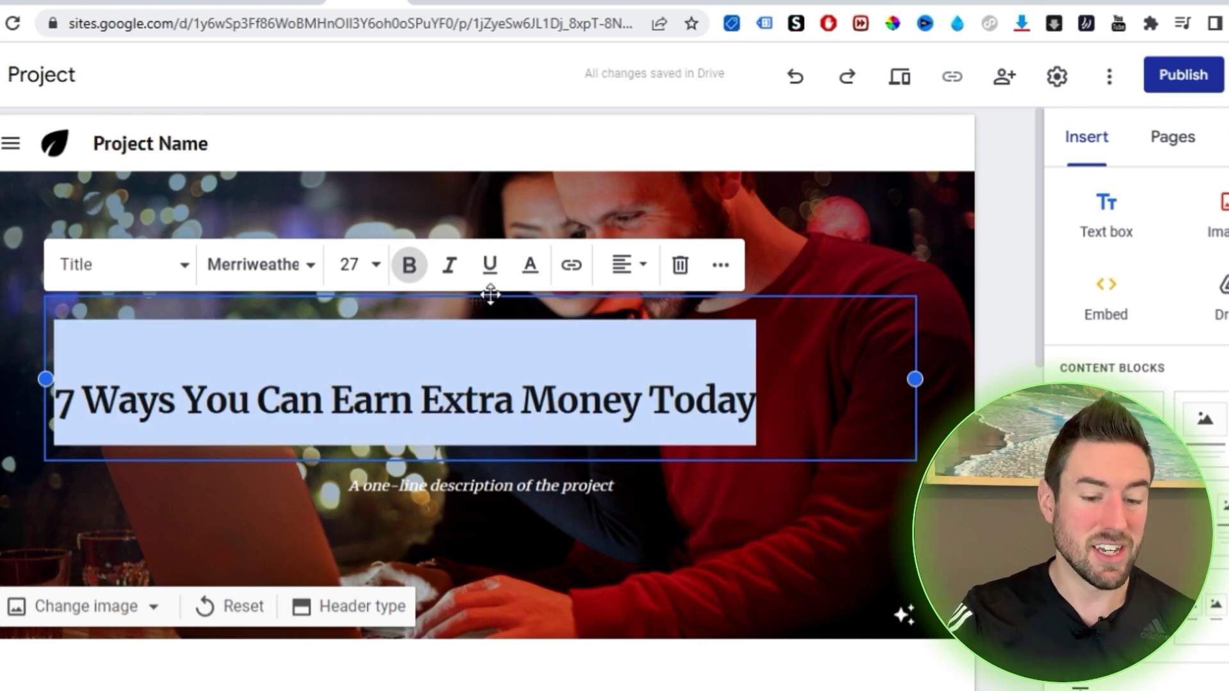
click(530, 269)
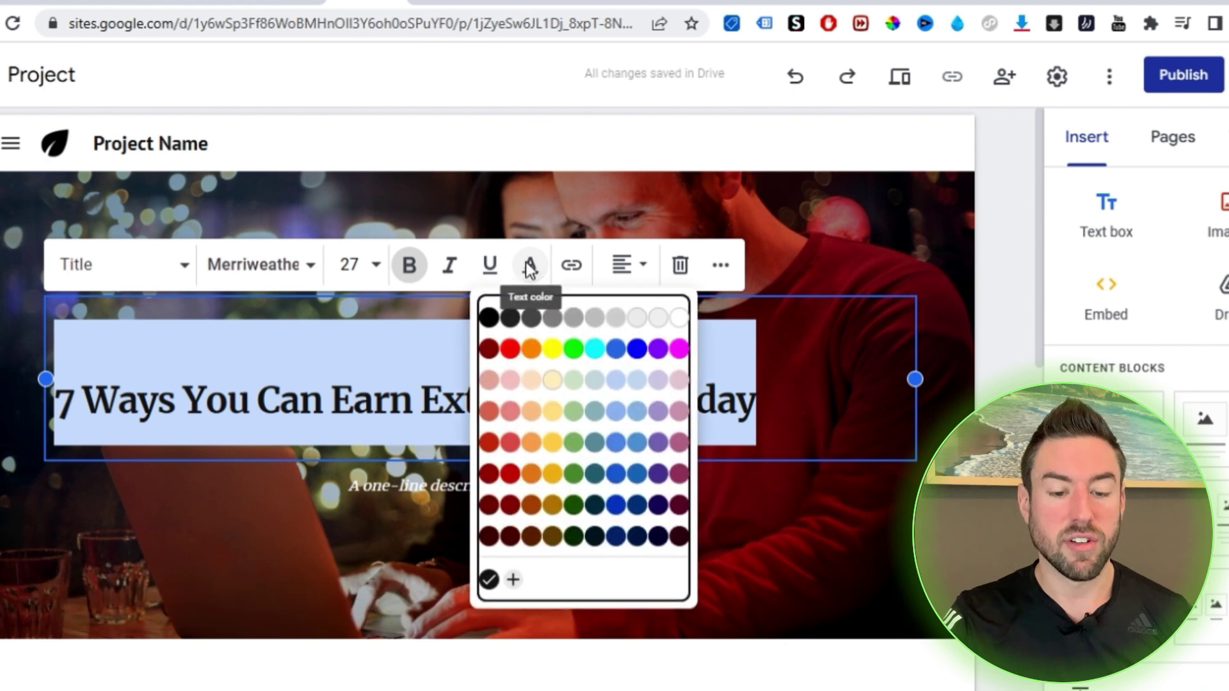
click(679, 318)
click(157, 409)
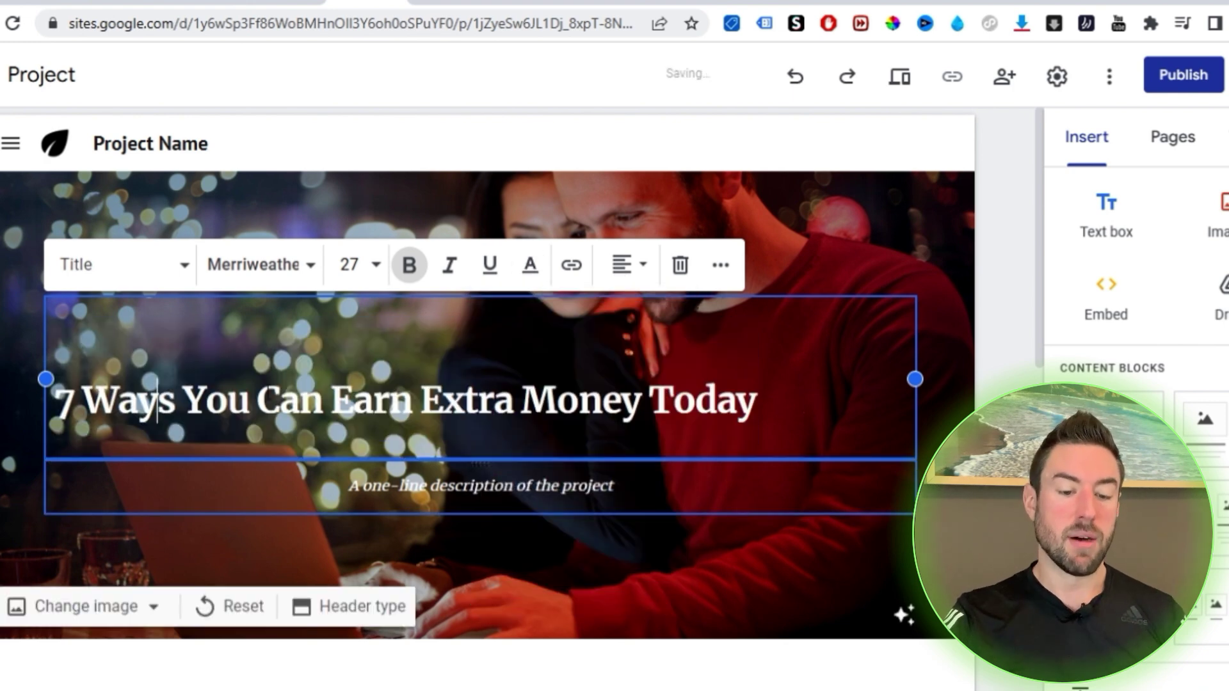
Change the header title's alignment so it is centered over the header image.
triple_click(286, 397)
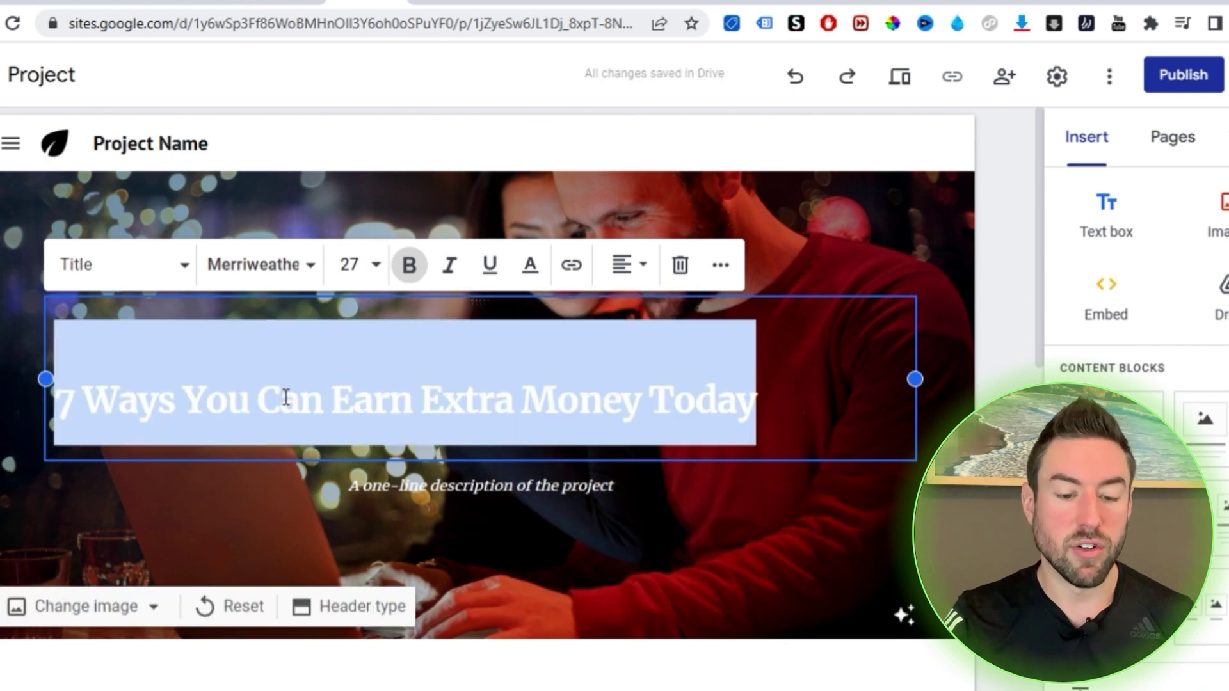
click(620, 267)
click(622, 384)
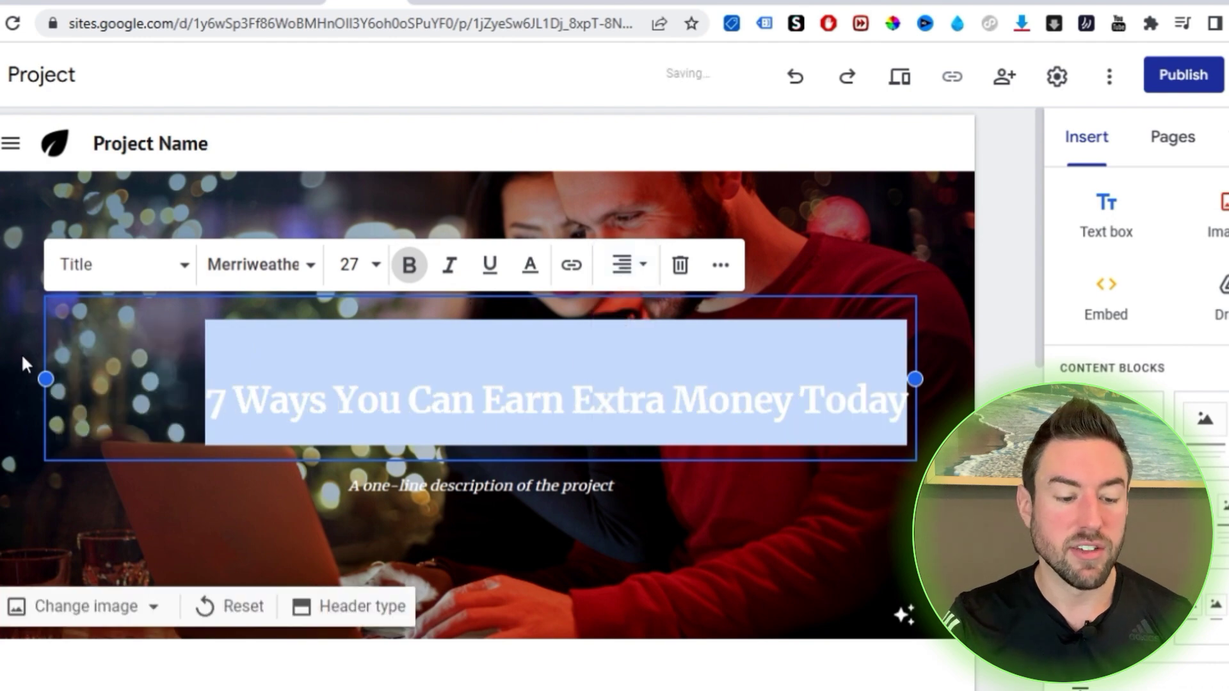
click(3, 380)
scroll(811, 245, down, 2)
click(198, 307)
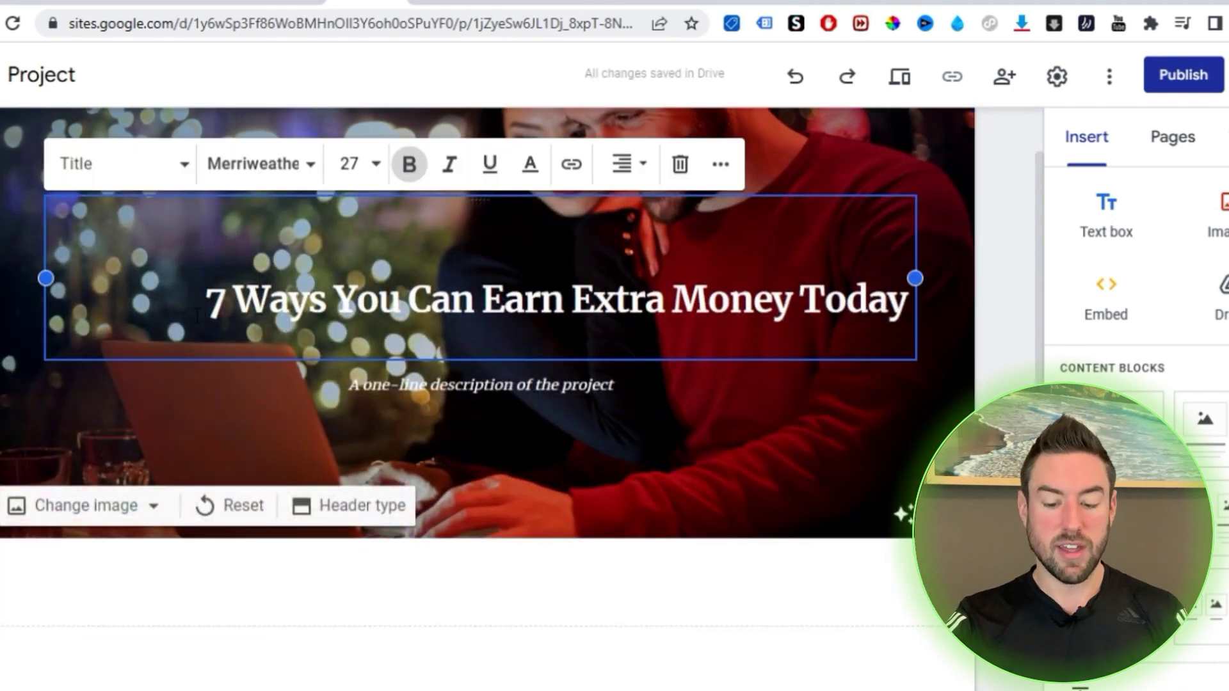
key(ctrl+z)
Delete the "A one-line description of the project" subtitle under the header title.
click(117, 412)
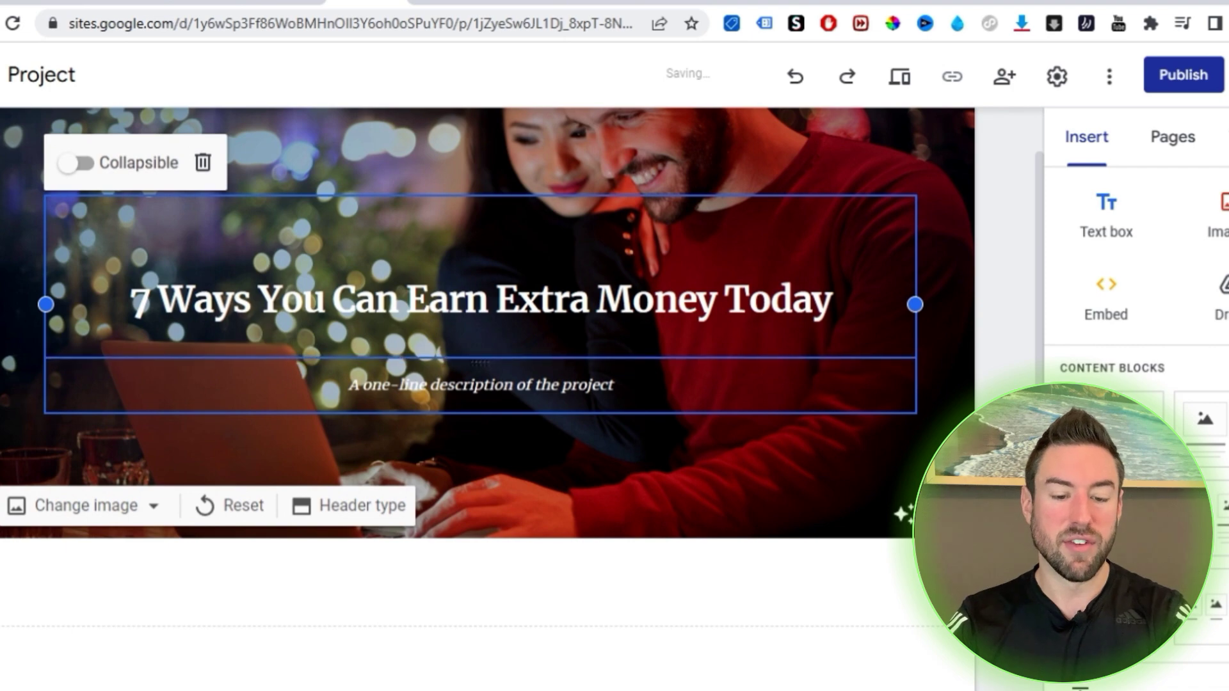
click(809, 400)
click(761, 342)
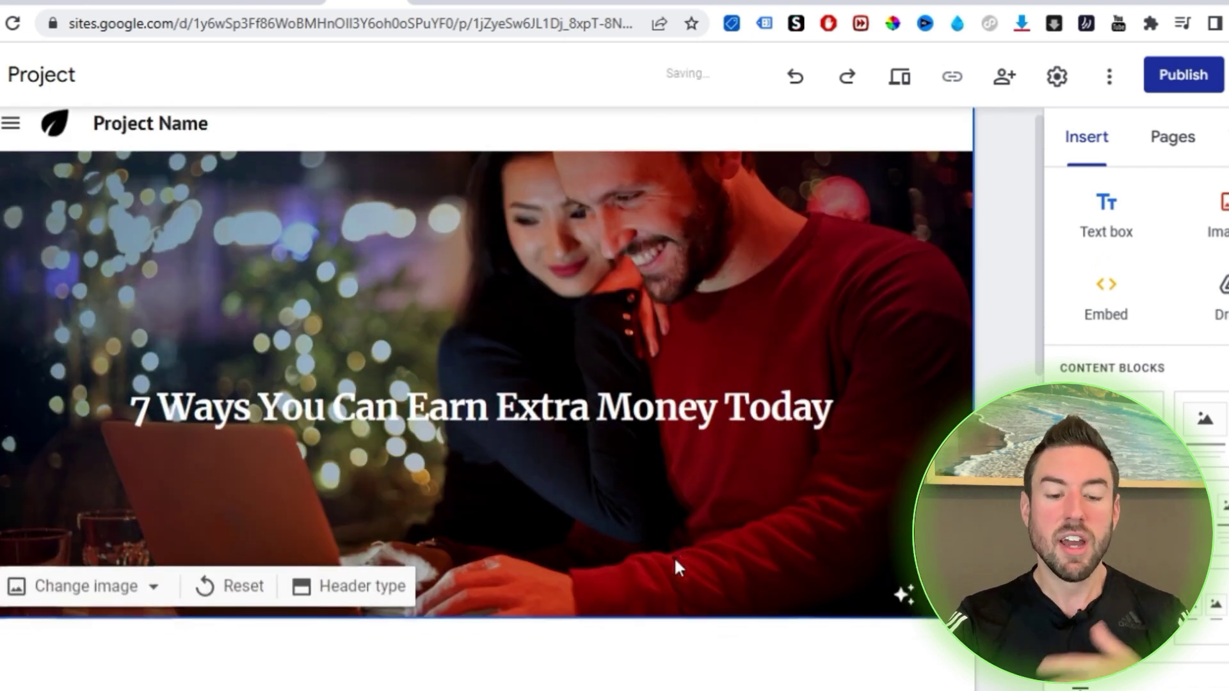
scroll(672, 567, down, 3)
scroll(667, 556, up, 3)
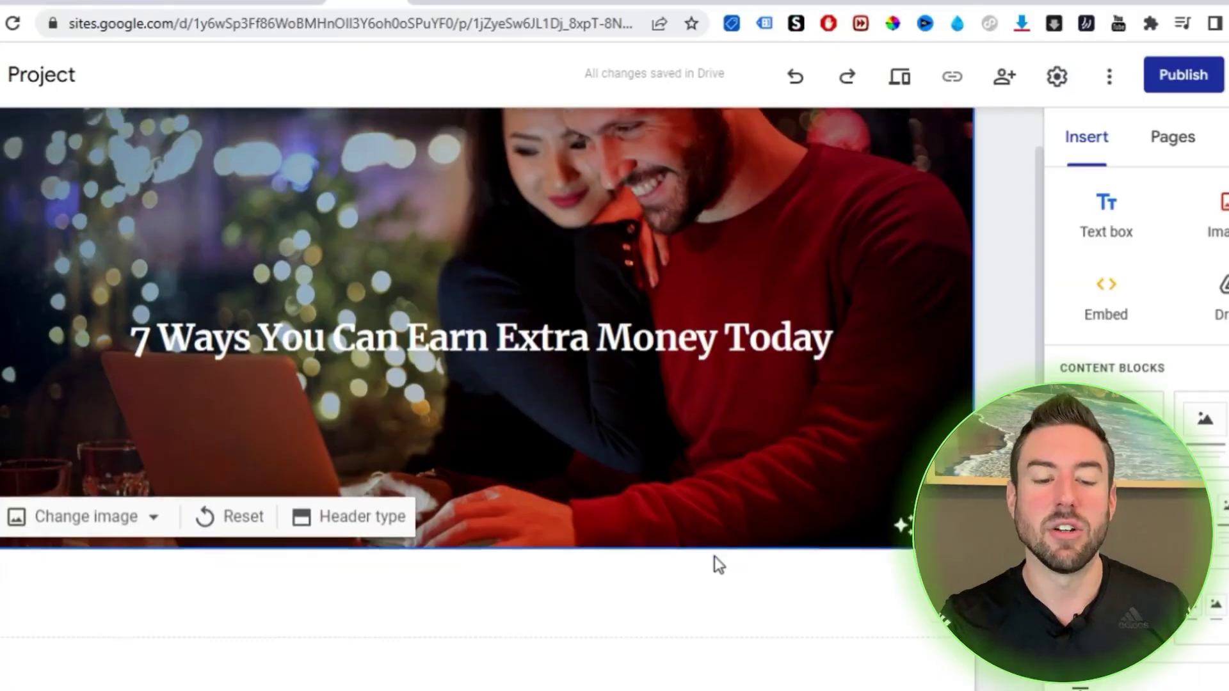
scroll(484, 456, down, 2)
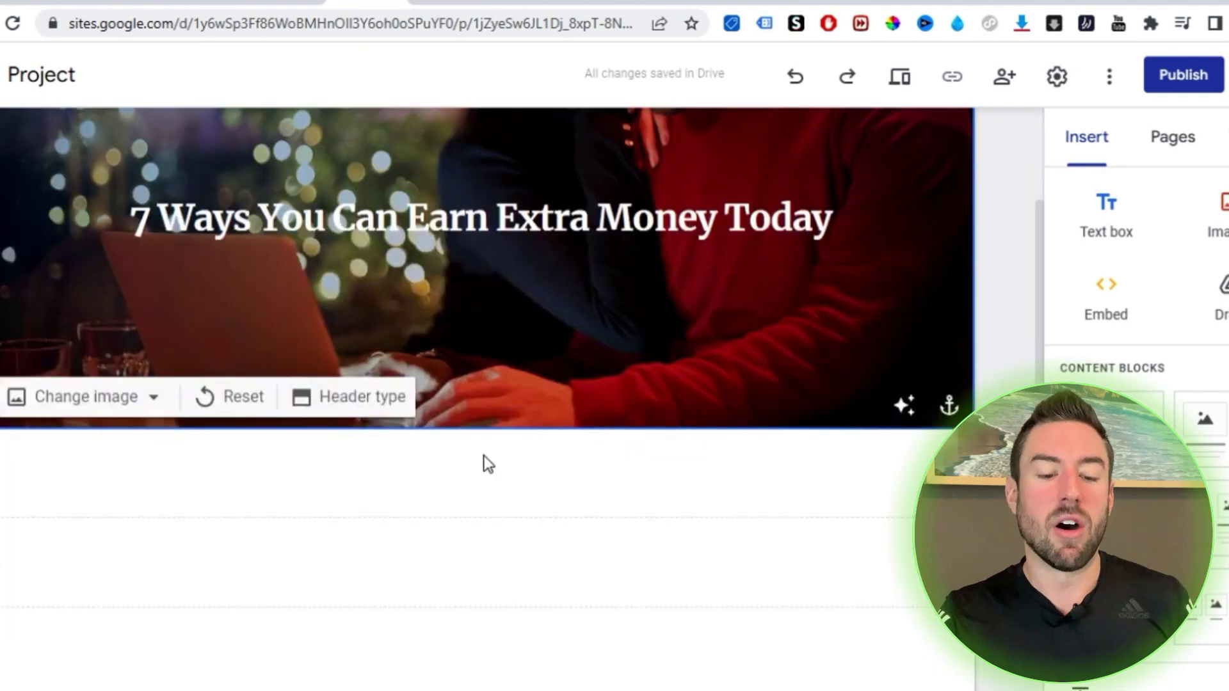
scroll(484, 455, down, 5)
scroll(457, 192, up, 2)
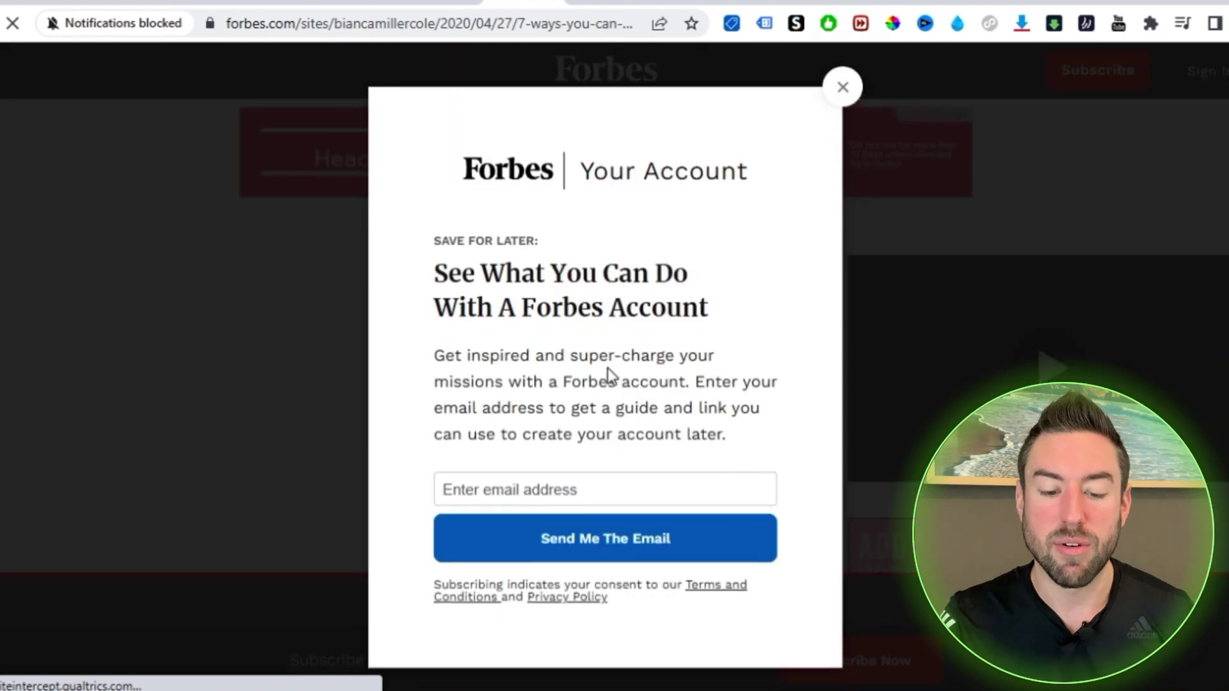
Return to the Forbes article, dismiss the account prompt, and select the body text from the introduction through the numbered ways.
key(Escape)
scroll(510, 304, down, 8)
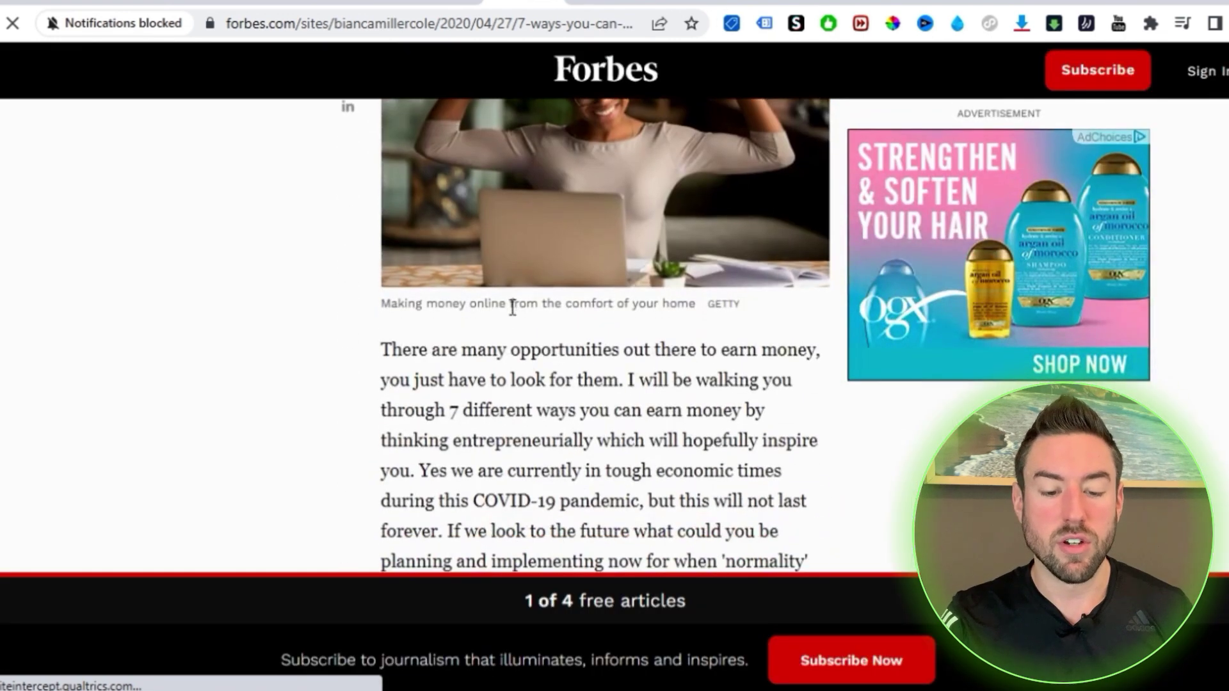
scroll(398, 253, up, 2)
drag(399, 253, 494, 316)
scroll(513, 343, down, 15)
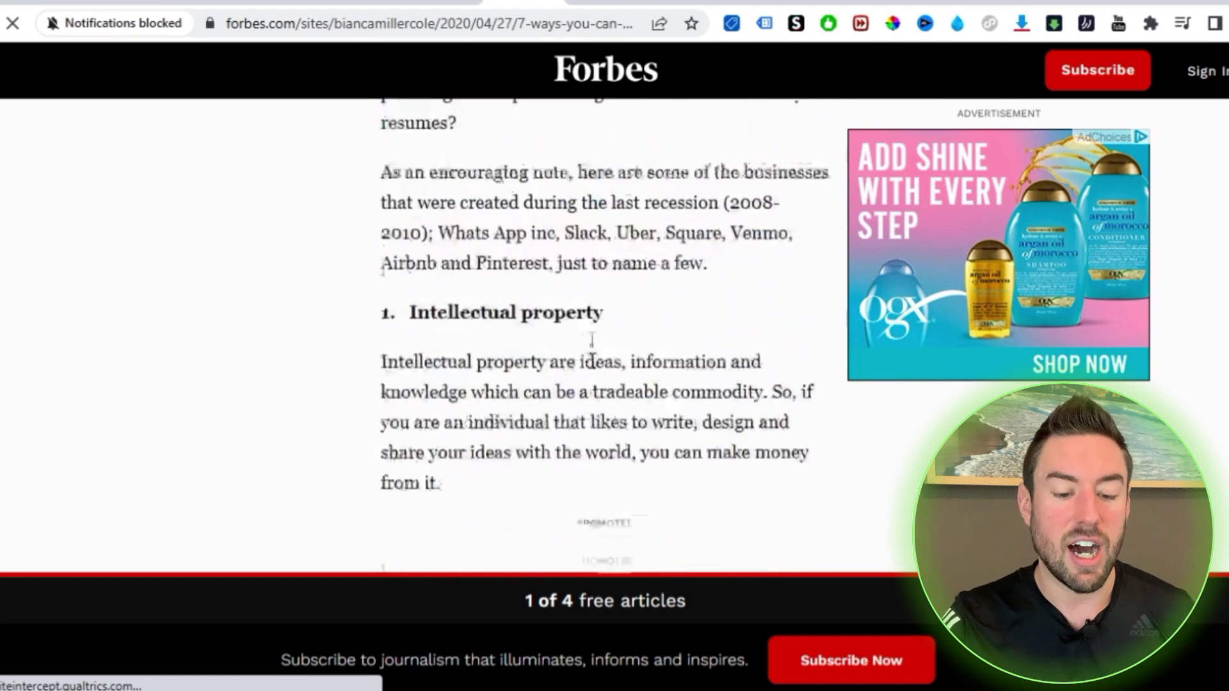
scroll(650, 329, down, 15)
drag(601, 325, 604, 478)
scroll(685, 326, down, 20)
scroll(657, 333, down, 20)
Copy the selected article text and paste it into the source text box of SpinBot's Text Spinner.
click(666, 357)
scroll(604, 477, up, 2)
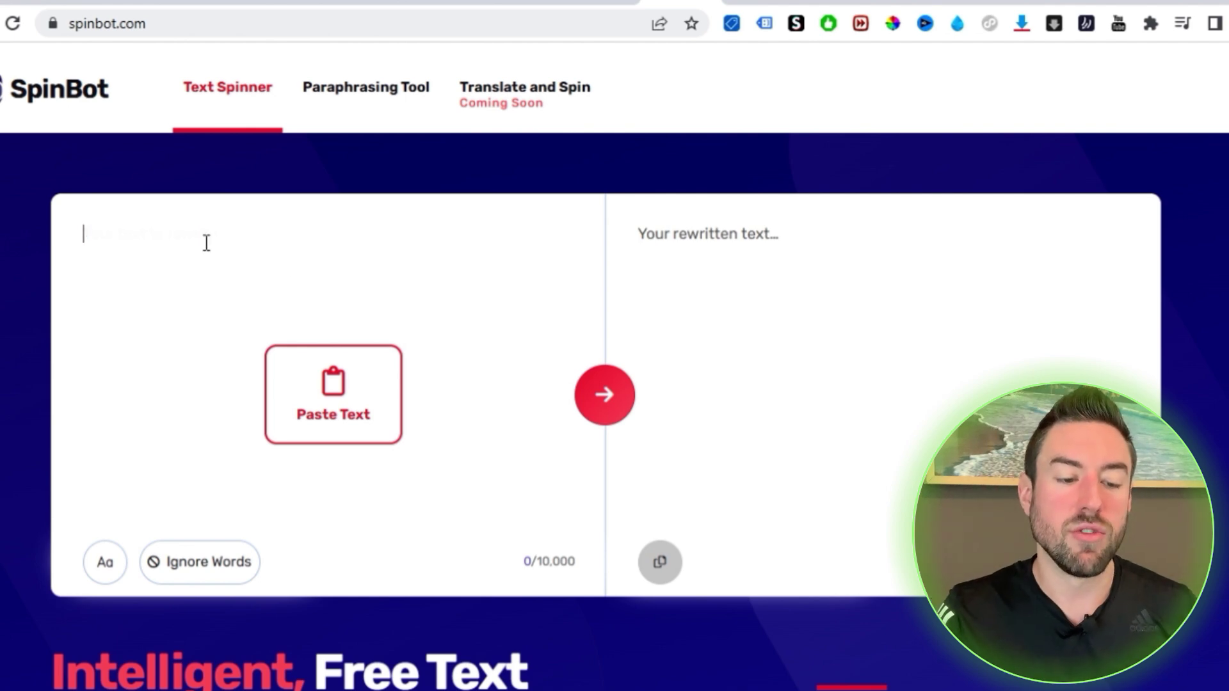
key(ctrl+v)
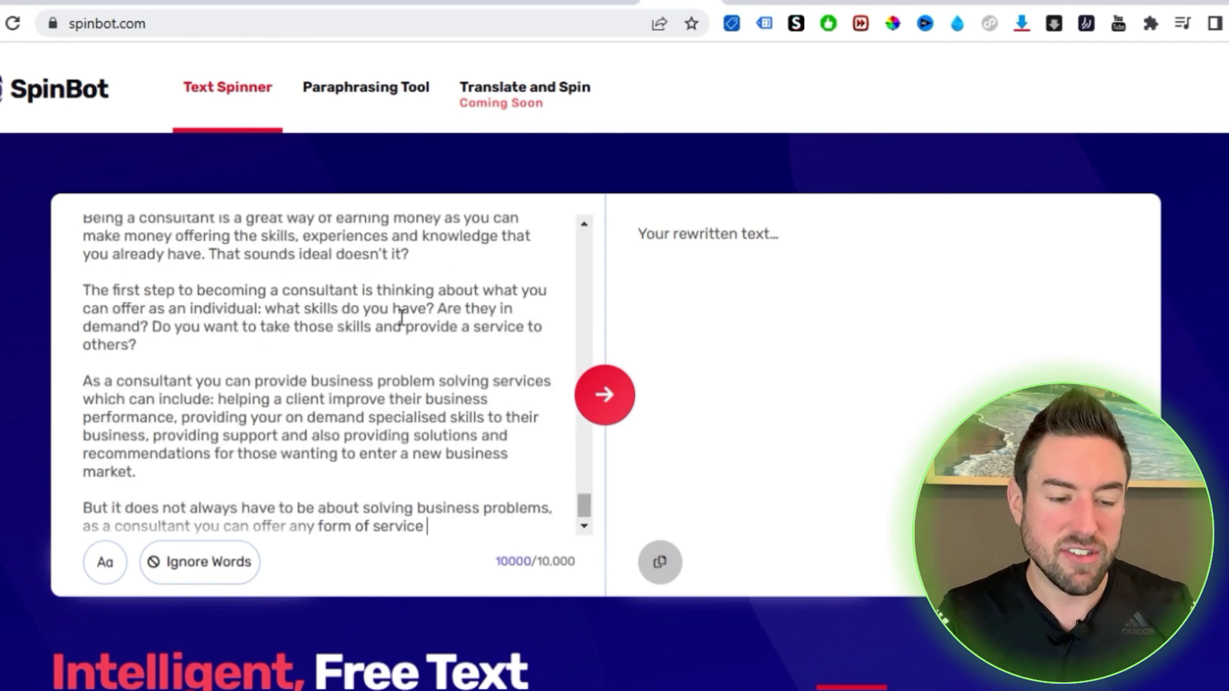
Spin the pasted article text in SpinBot, solving the slider puzzle to produce the rewritten version.
scroll(643, 294, down, 3)
scroll(840, 360, up, 3)
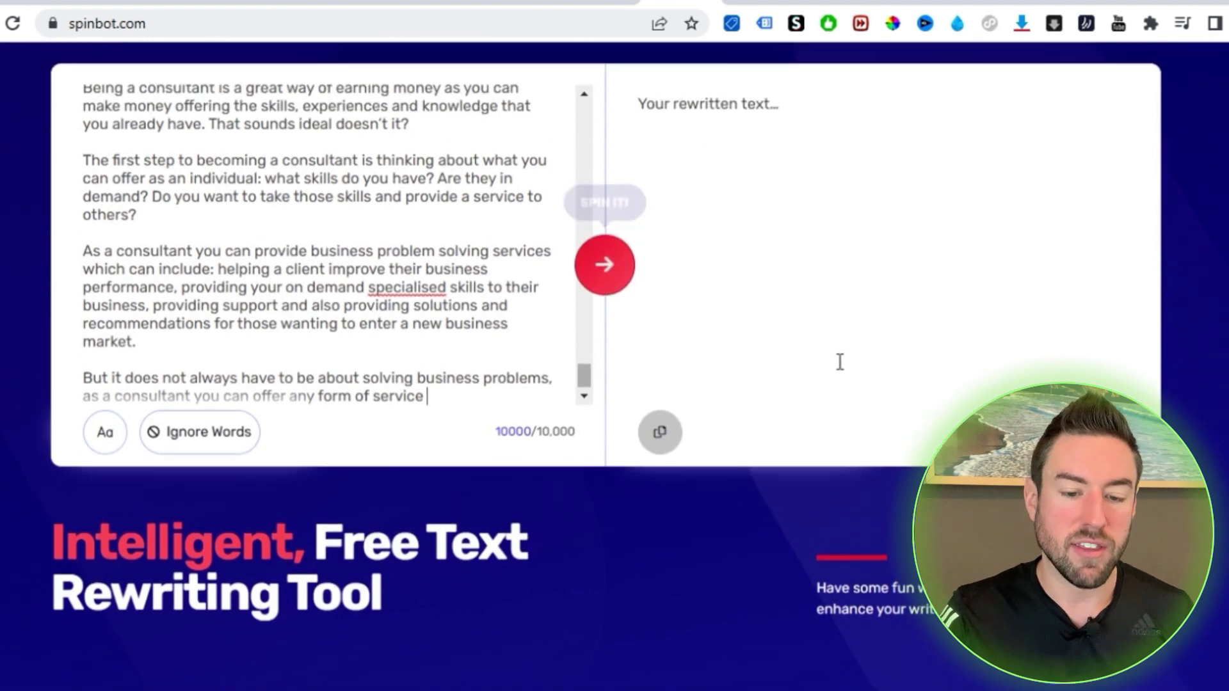
click(599, 406)
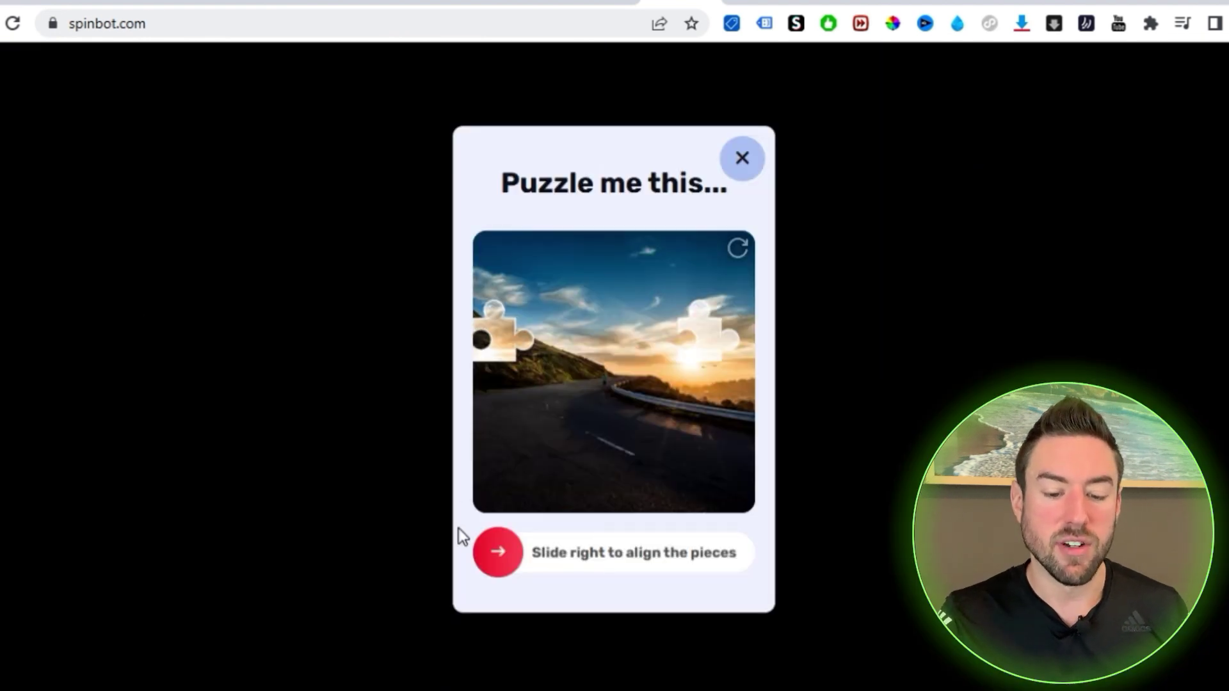
drag(493, 563, 719, 560)
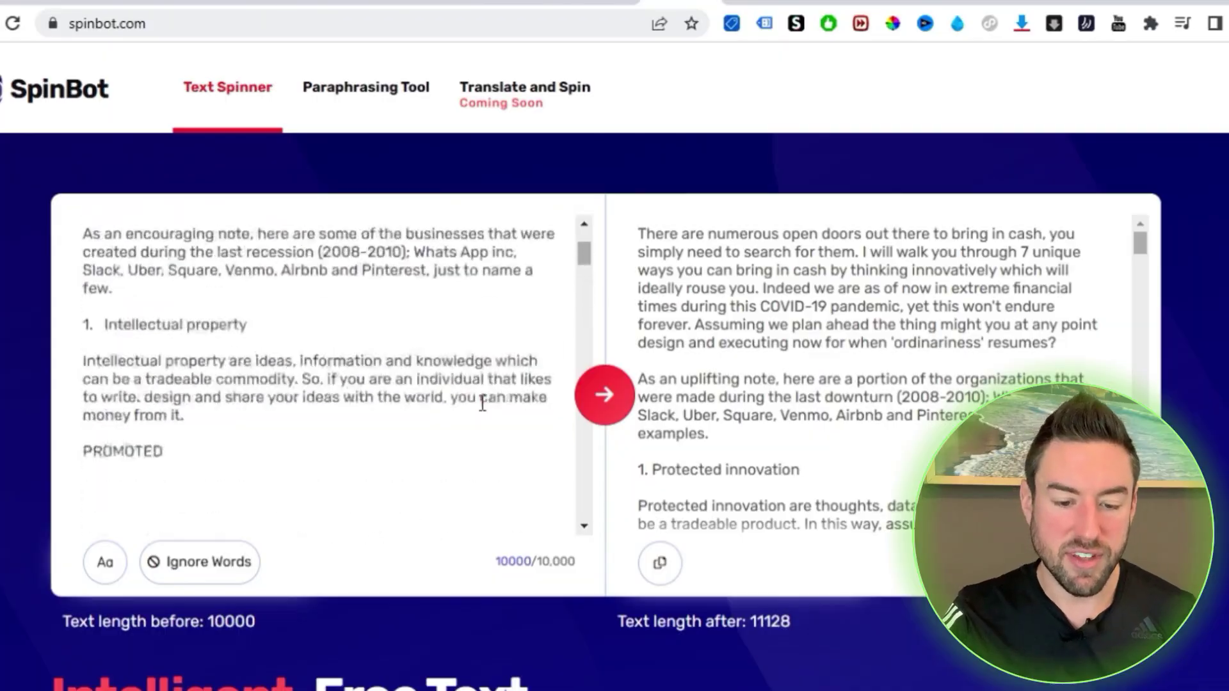
scroll(483, 404, up, 2)
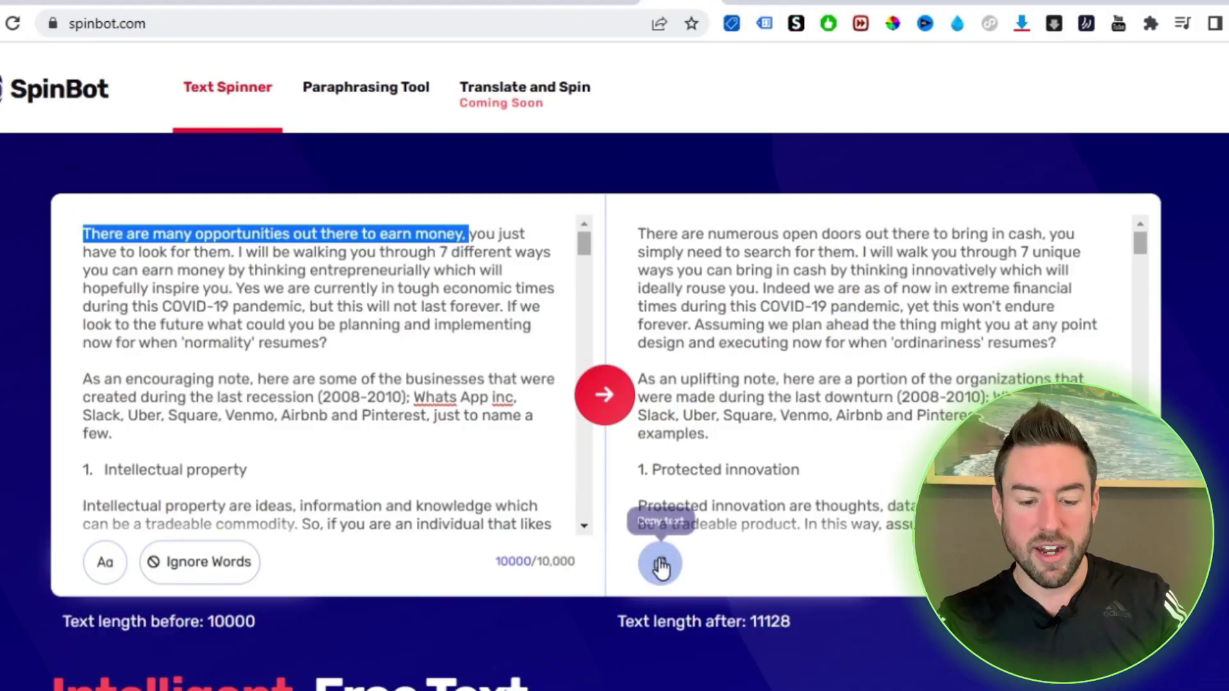
Copy SpinBot's rewritten text and paste it into the empty text box below the header in the Google Sites project.
click(660, 573)
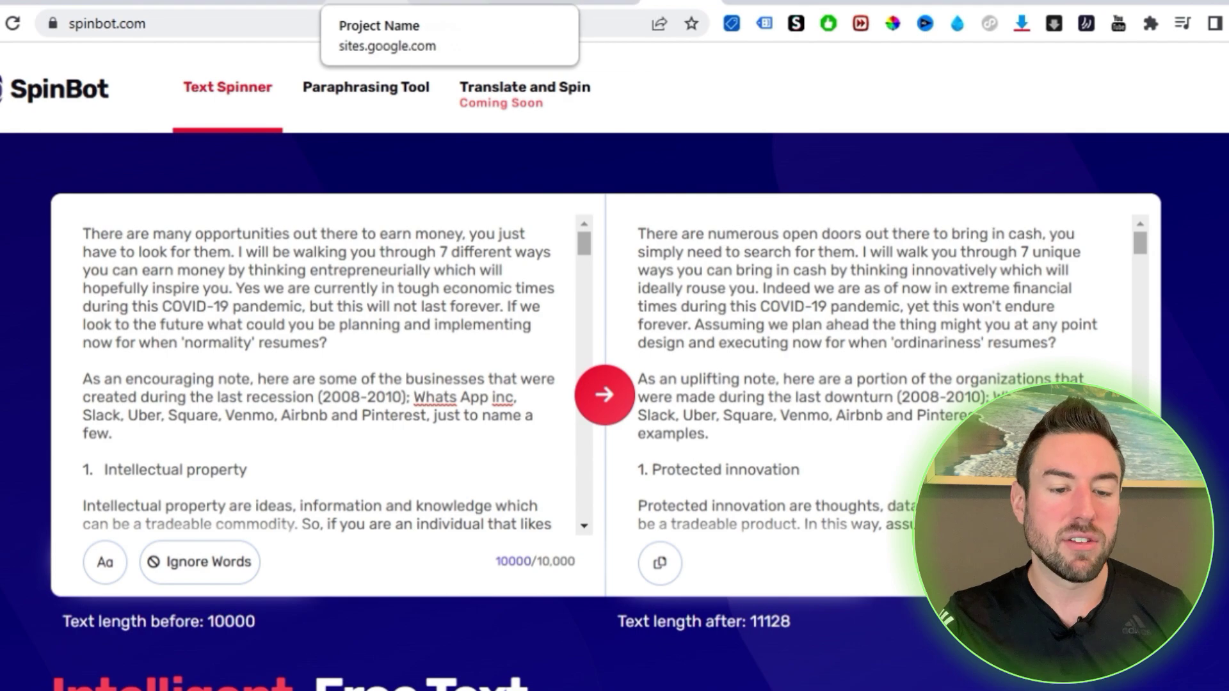
click(371, 2)
click(415, 271)
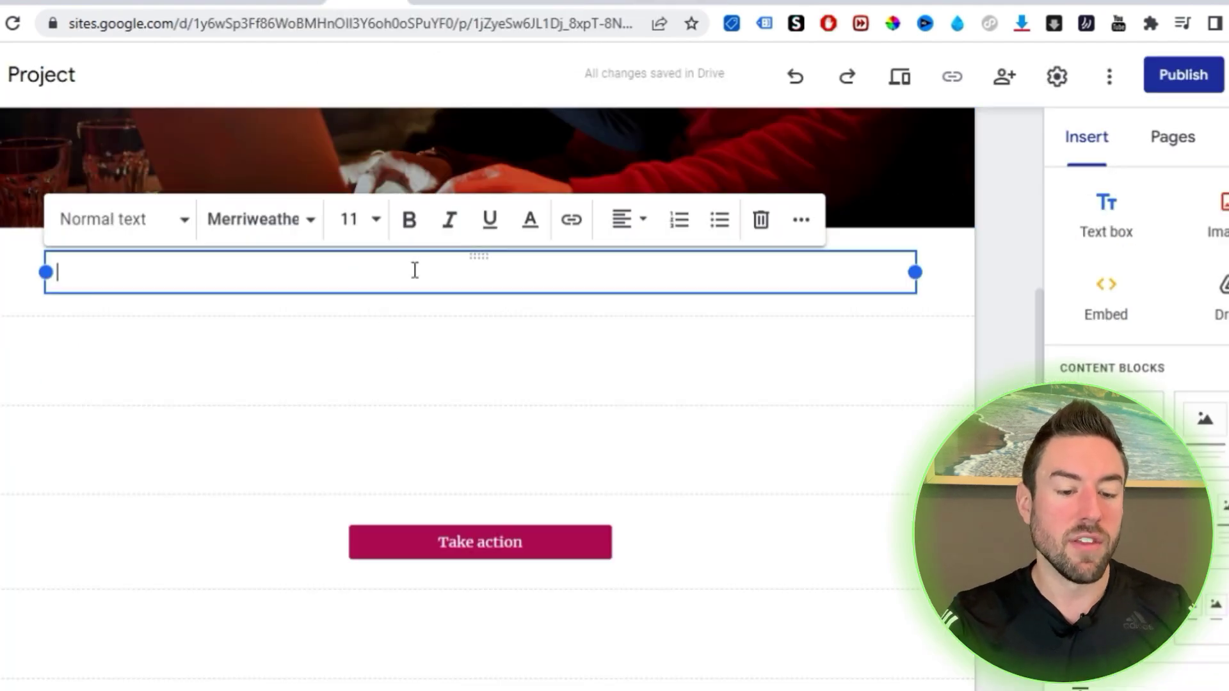
key(ctrl+v)
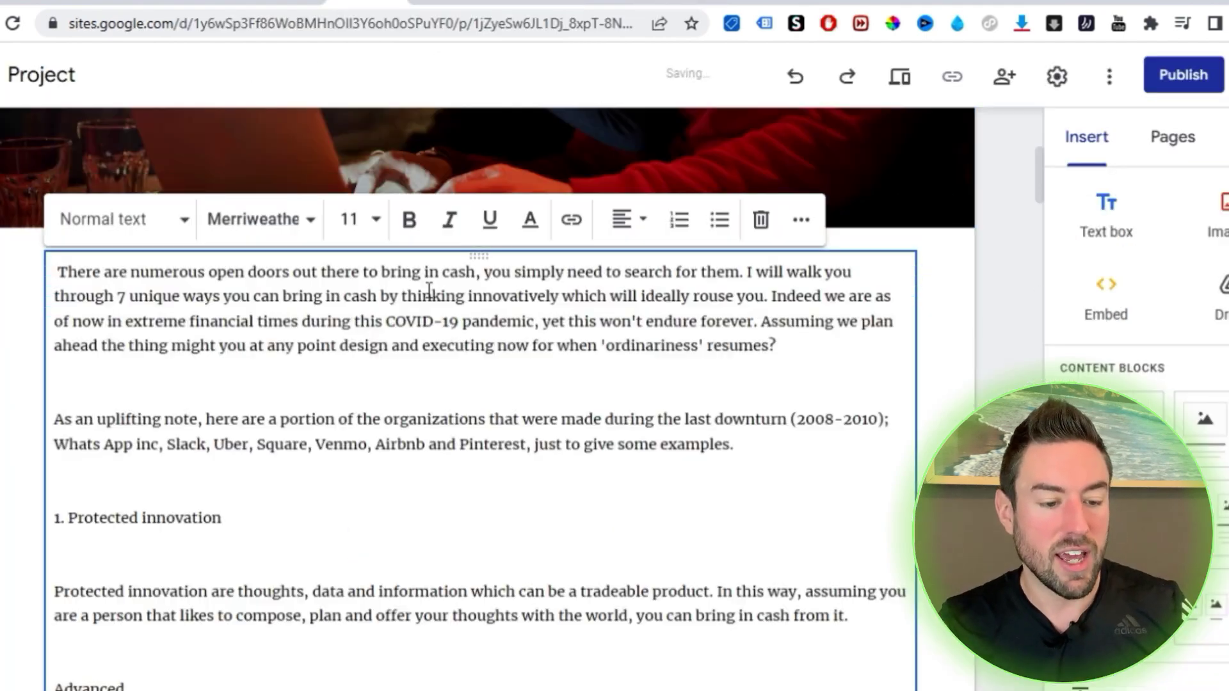
Review the pasted article under the header image for leftover lines and section headings.
scroll(427, 288, down, 15)
scroll(455, 434, up, 20)
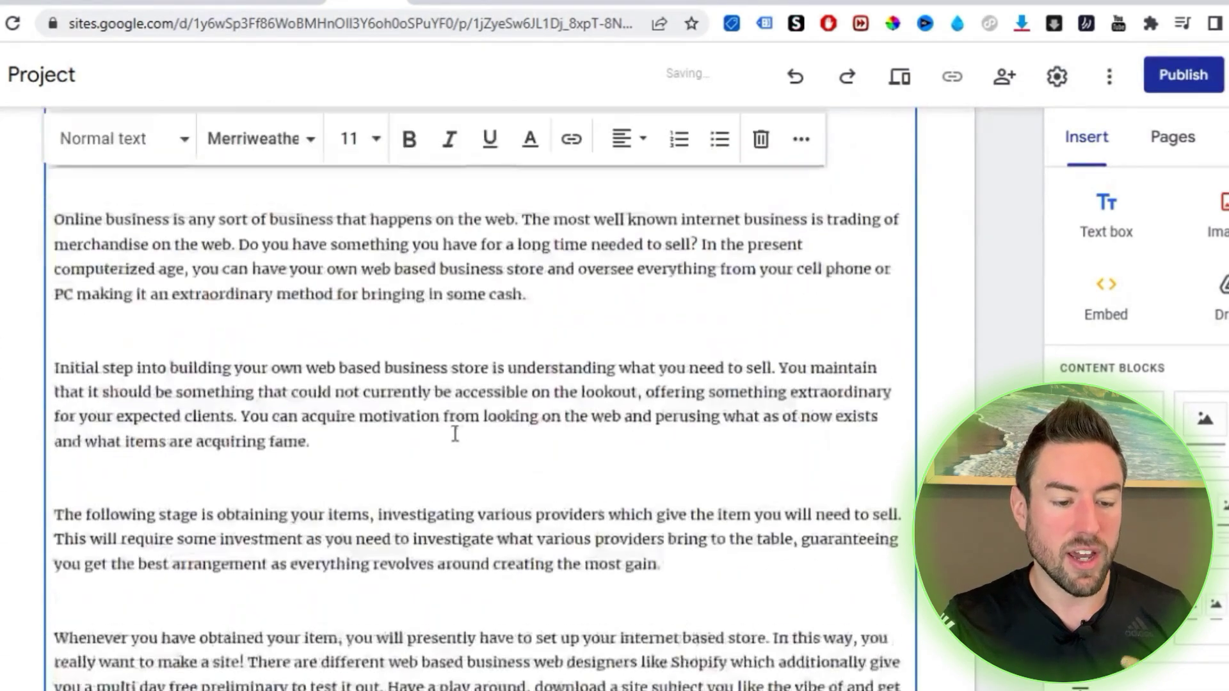
scroll(505, 525, up, 12)
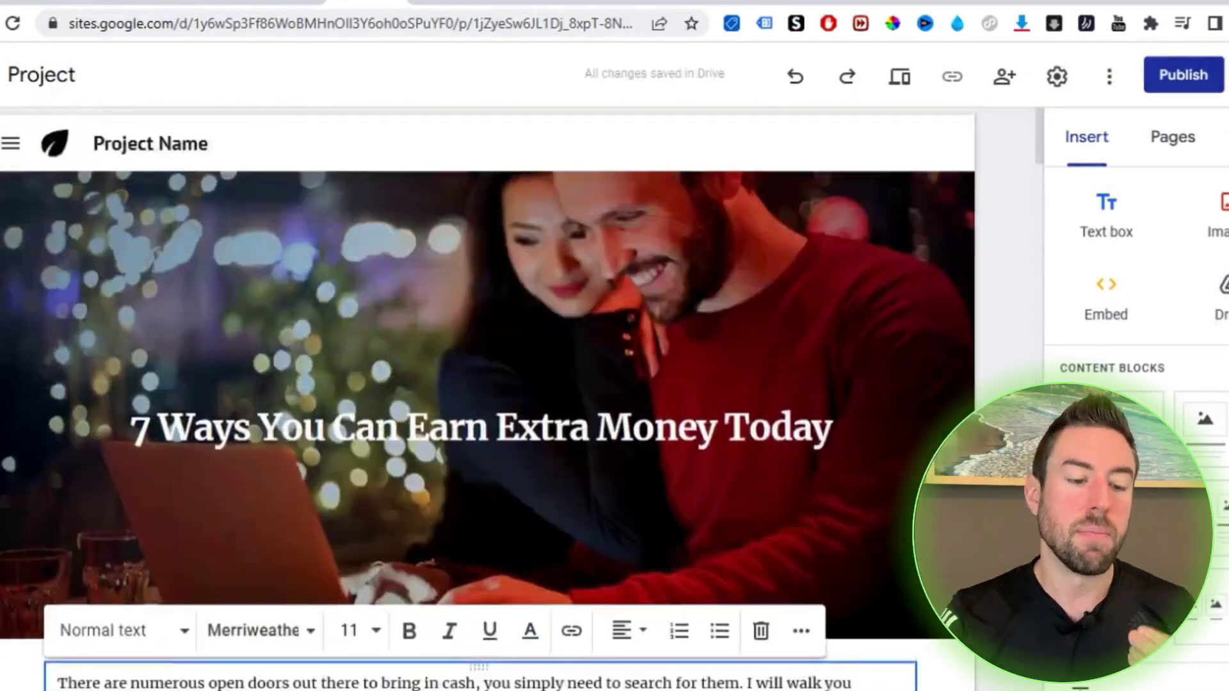
scroll(505, 525, down, 10)
scroll(453, 411, up, 3)
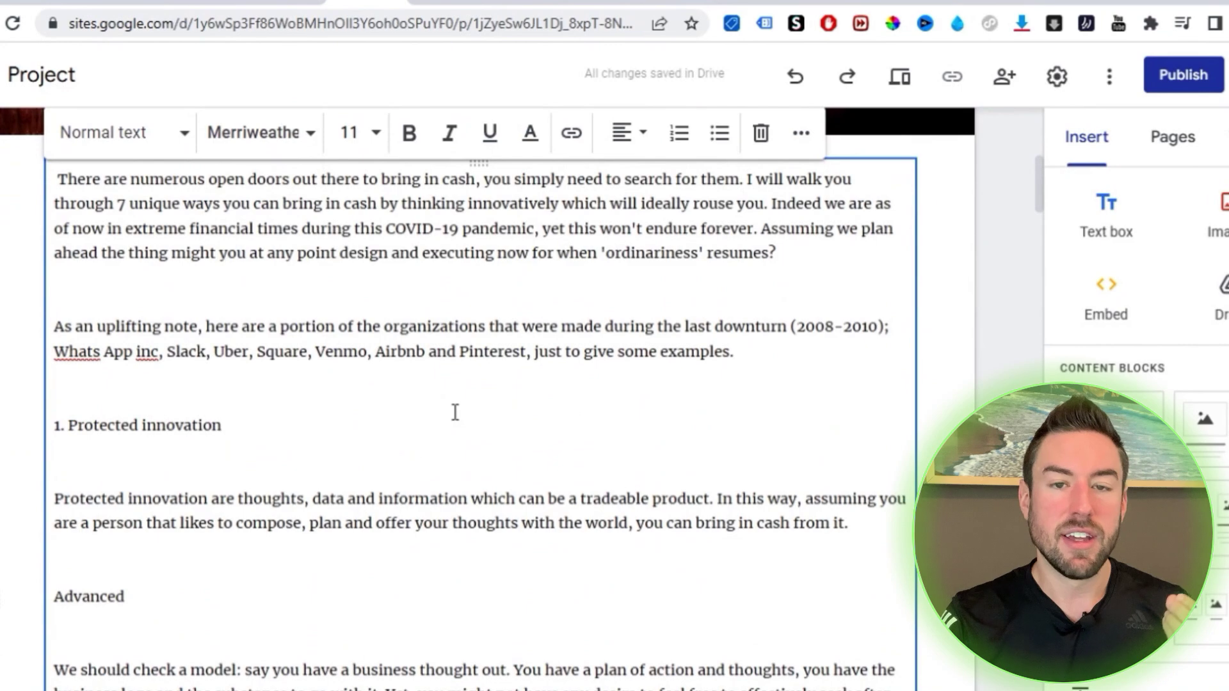
scroll(455, 412, down, 2)
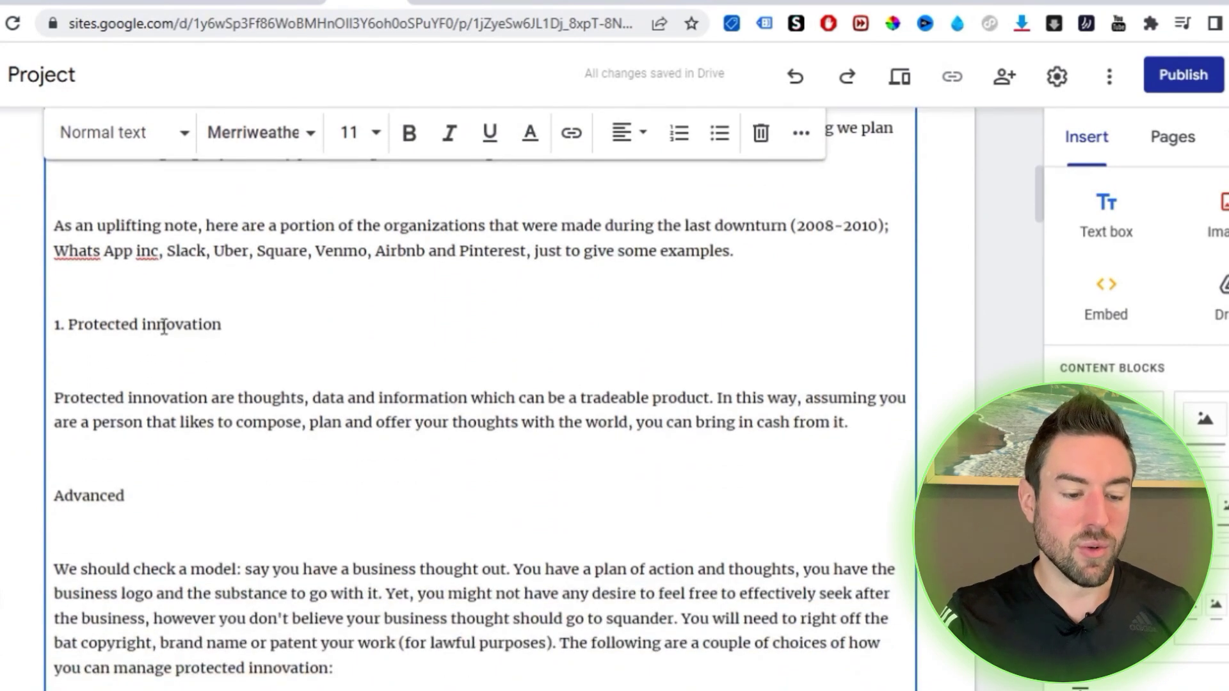
scroll(173, 329, down, 6)
scroll(172, 383, up, 6)
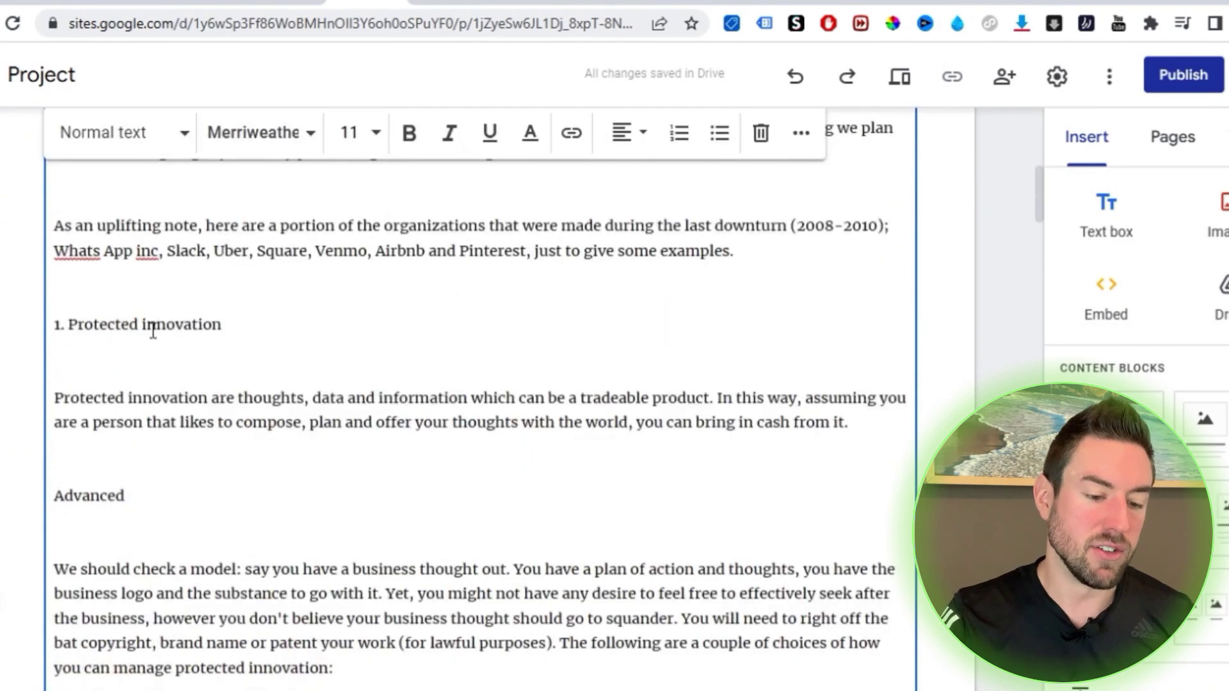
Delete the leftover "MORE FROMFORBES ADVISOR" block with its two article titles and contributor bylines.
scroll(290, 263, down, 10)
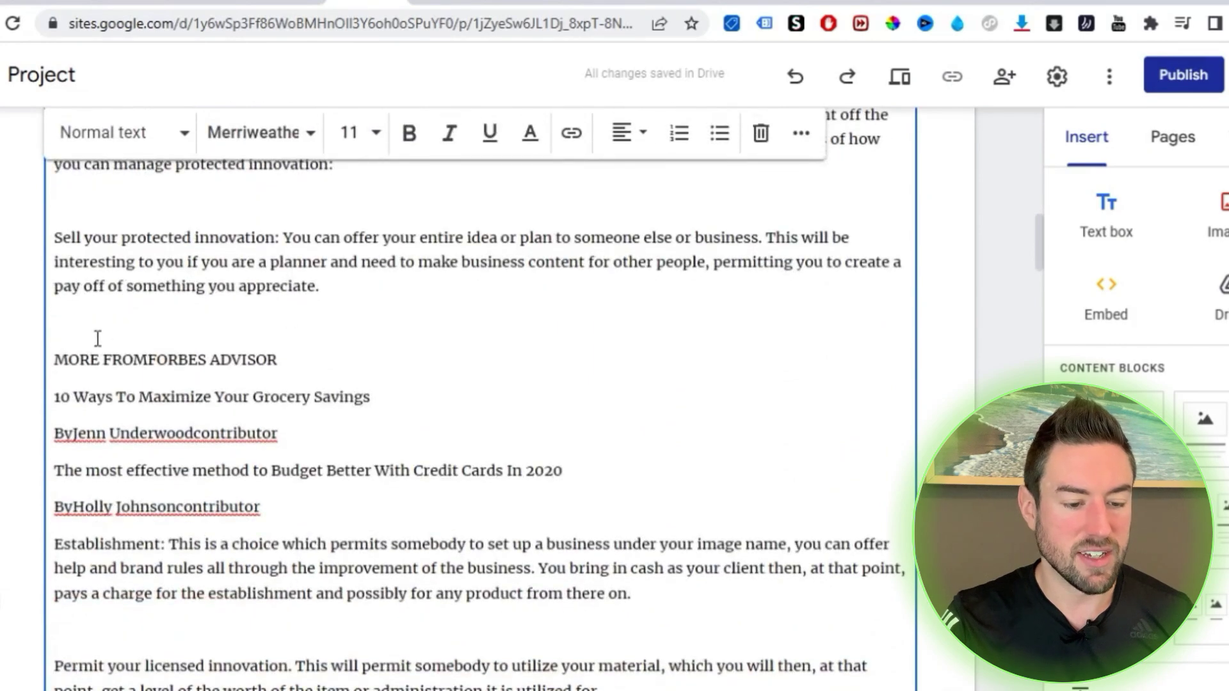
drag(278, 502, 74, 351)
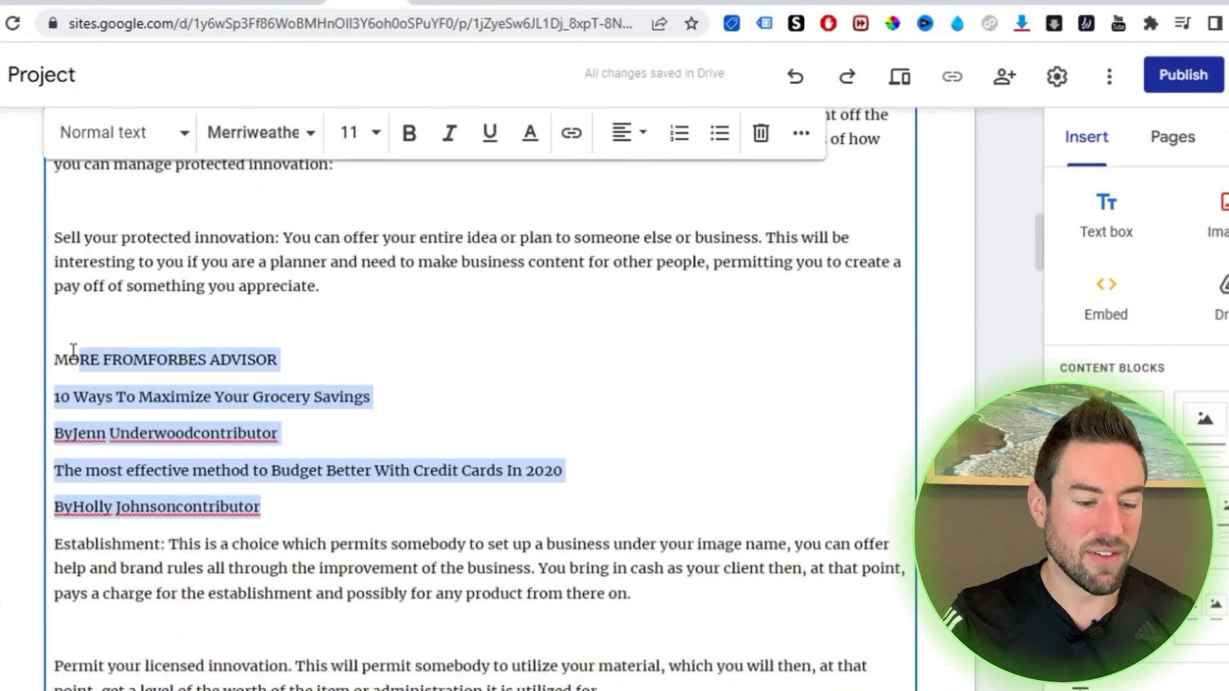
key(BackSpace)
key(BackSpace)
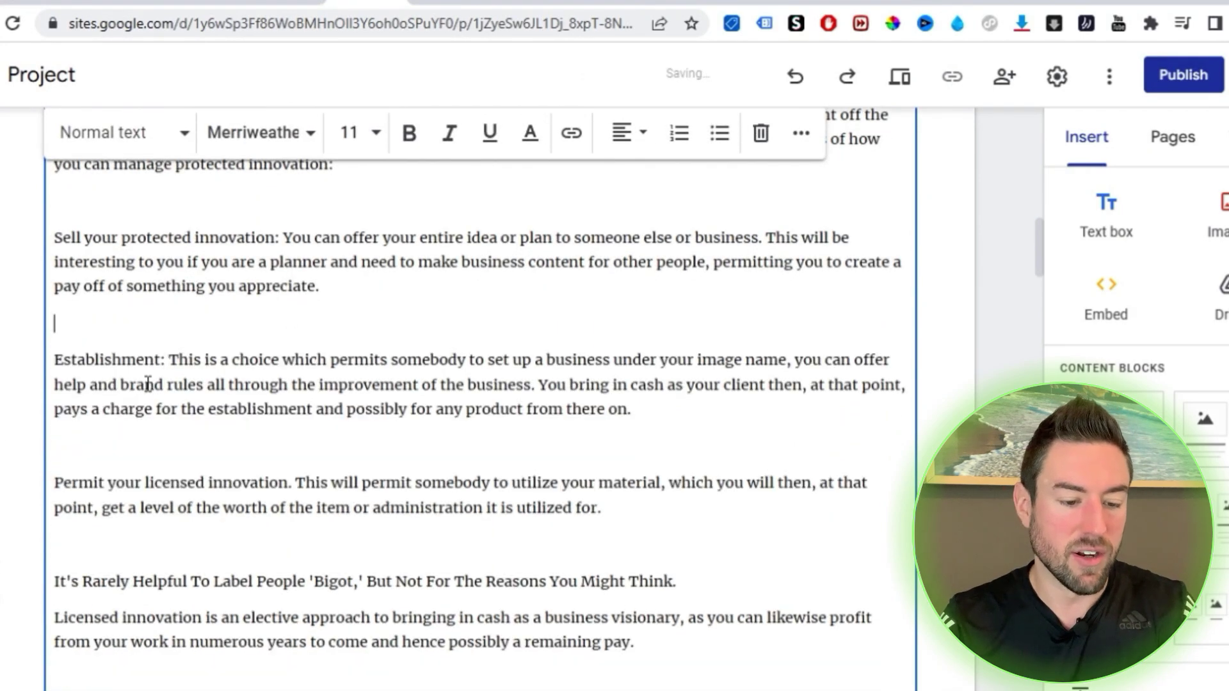
Check the rest of the article and delete the stray "Advanced" line with its extra blank lines under section 1.
scroll(154, 387, down, 12)
scroll(178, 396, down, 20)
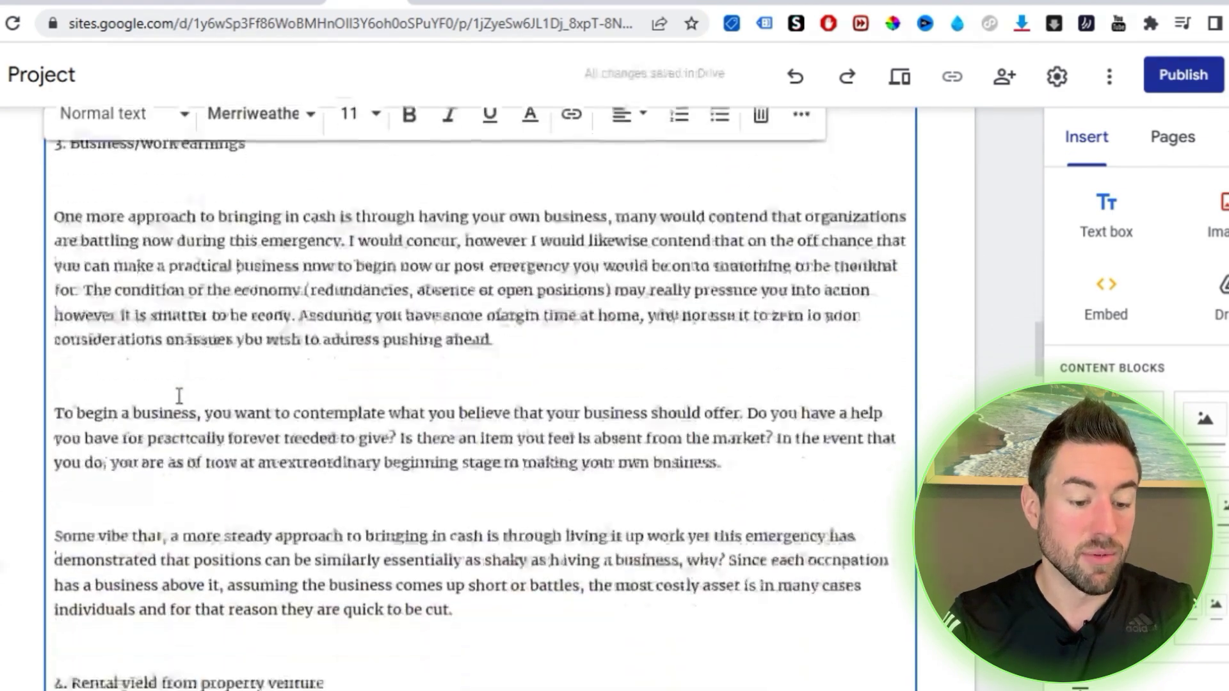
scroll(200, 392, down, 12)
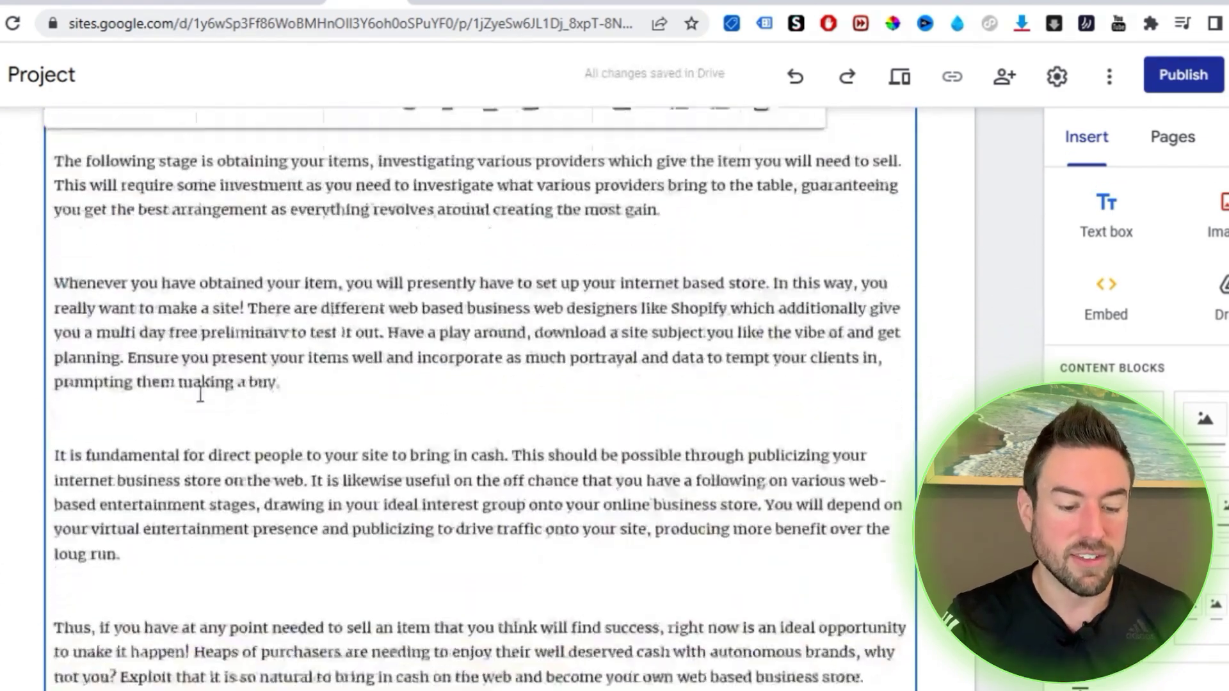
scroll(200, 396, up, 20)
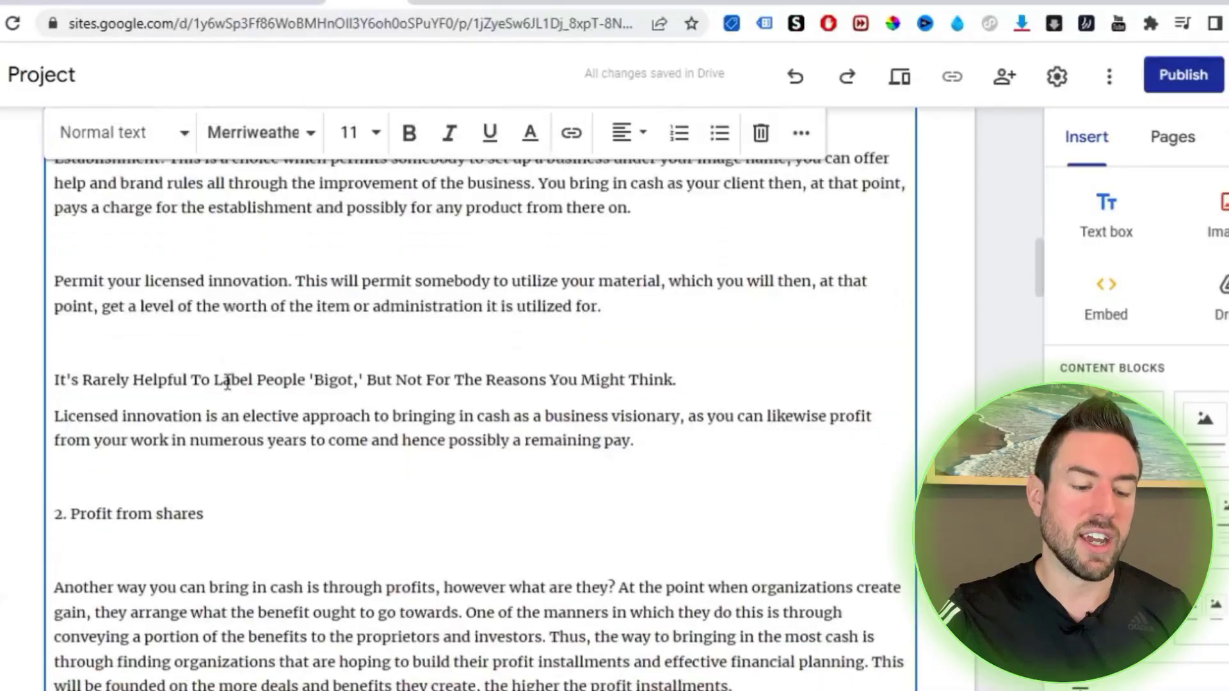
scroll(137, 316, down, 3)
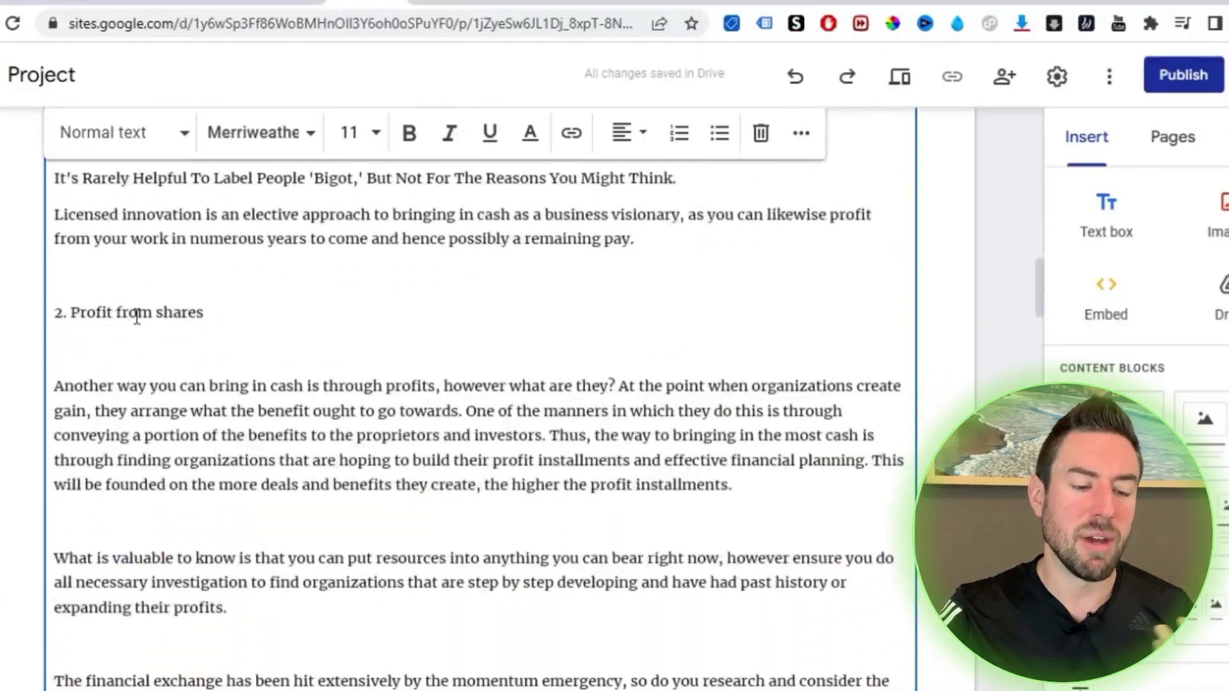
scroll(184, 356, up, 10)
scroll(185, 363, up, 3)
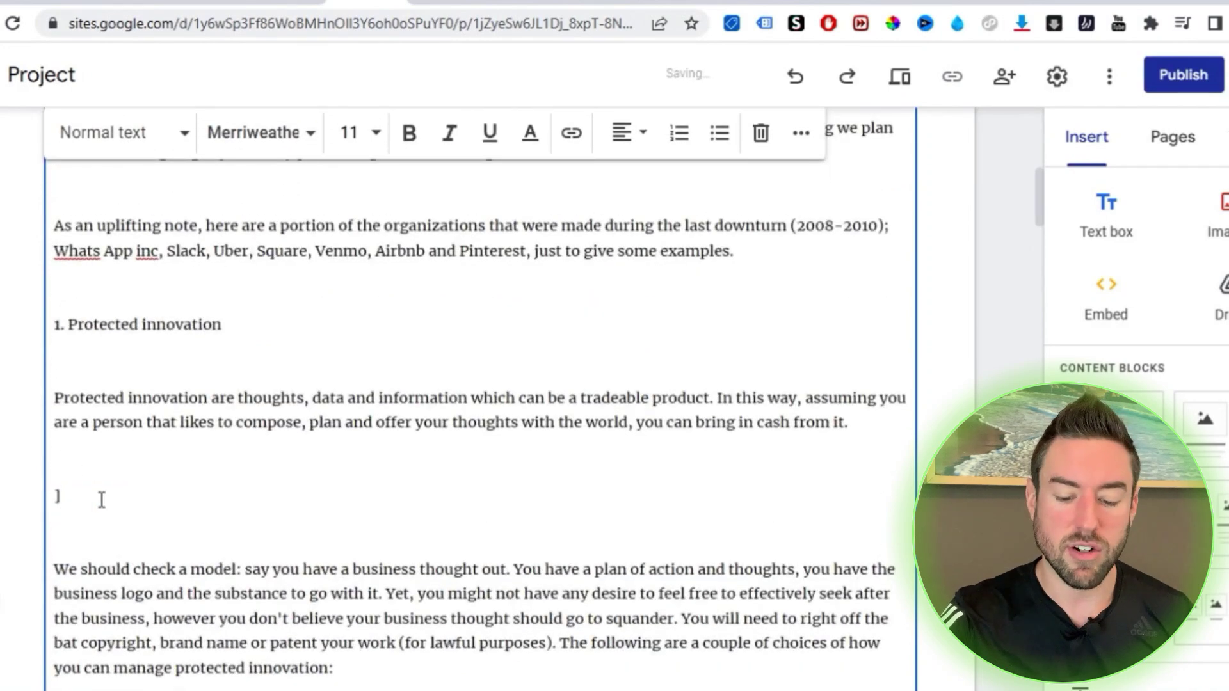
key(BackSpace)
key(BackSpace)
key(BackSpace)
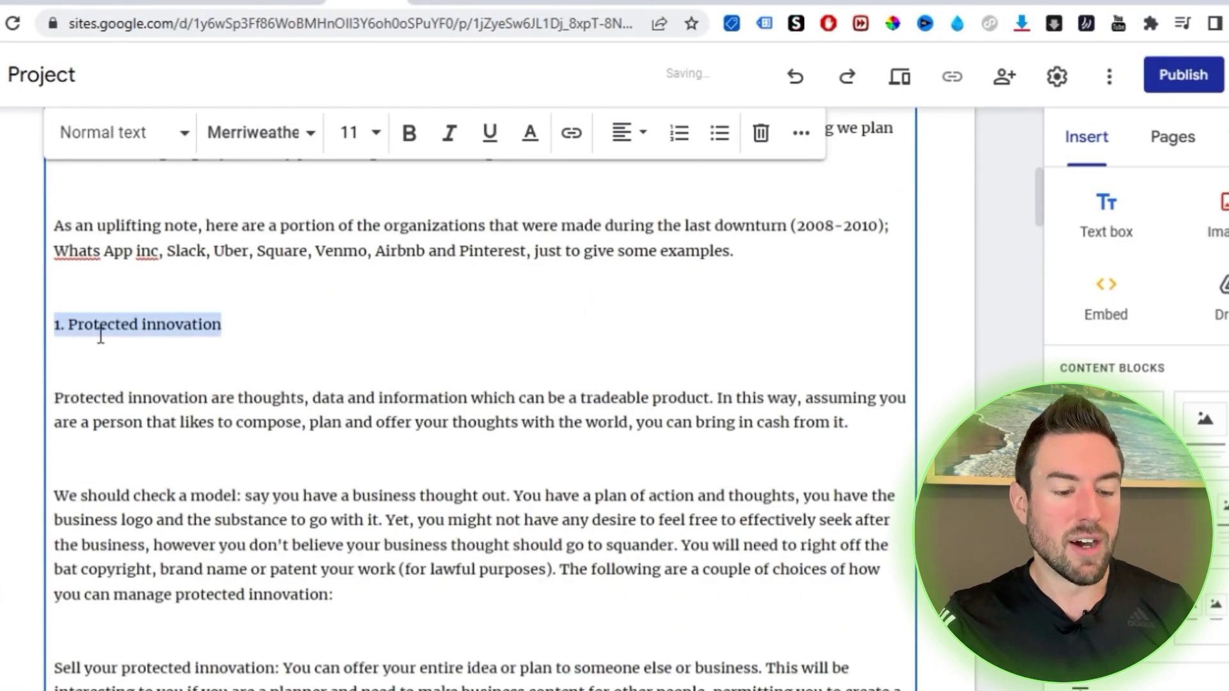
Make the headings "1. Protected innovation", "2. Profit from shares" and "3. Business/work earnings" bold.
scroll(143, 352, down, 10)
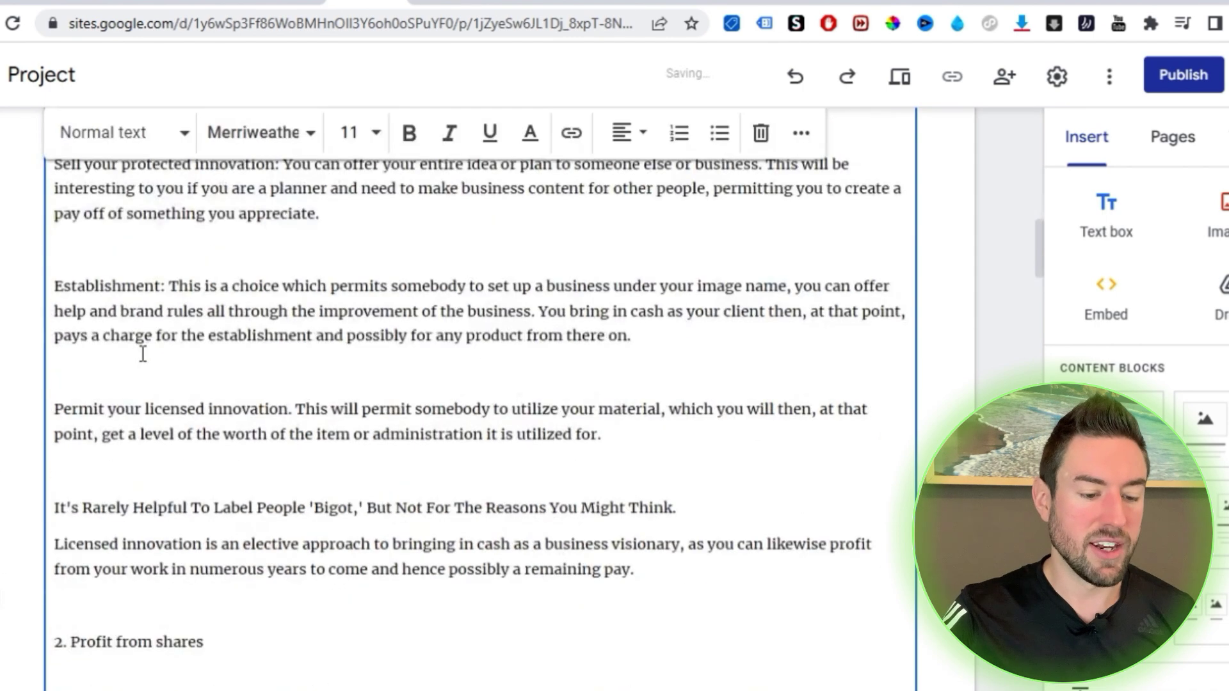
click(121, 440)
click(408, 135)
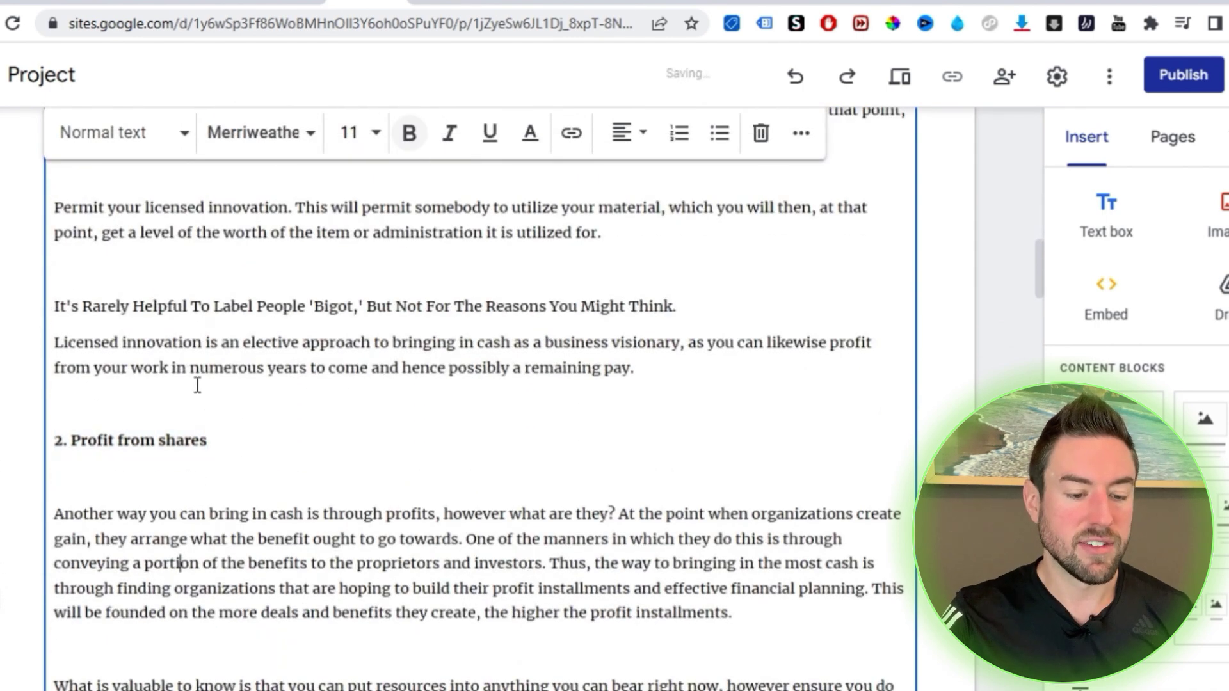
scroll(198, 382, down, 8)
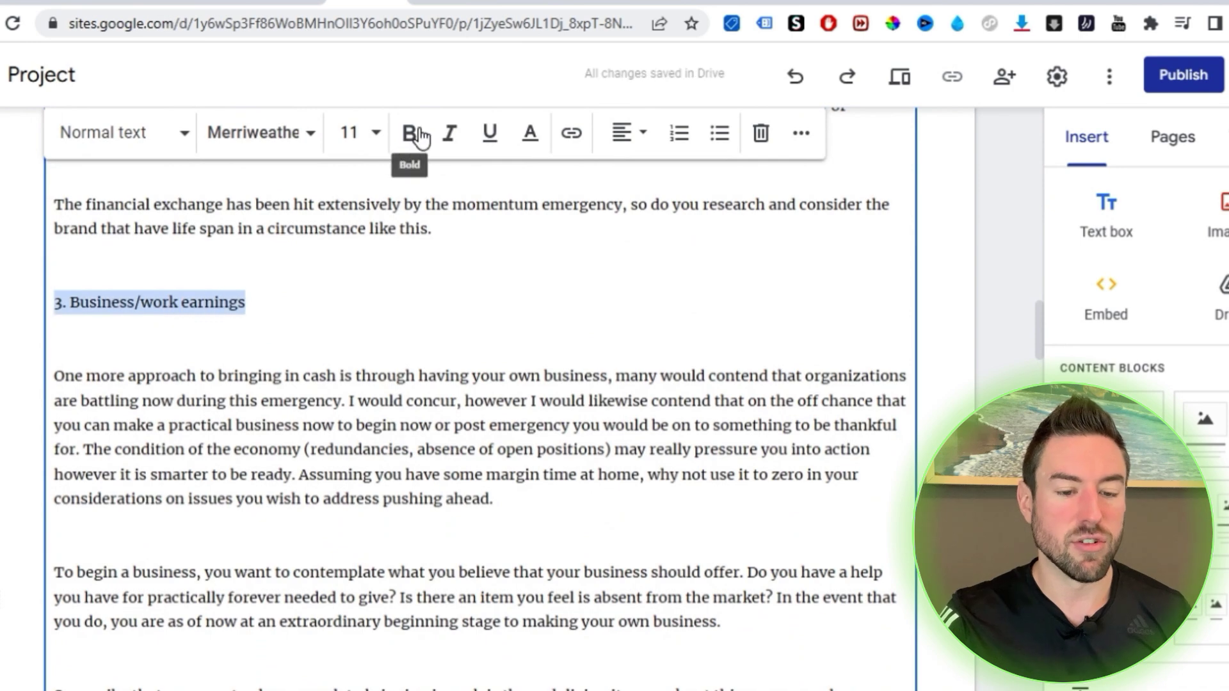
click(420, 136)
Set the font size of all the article text in the text box to 14.
scroll(241, 293, up, 8)
key(ctrl+a)
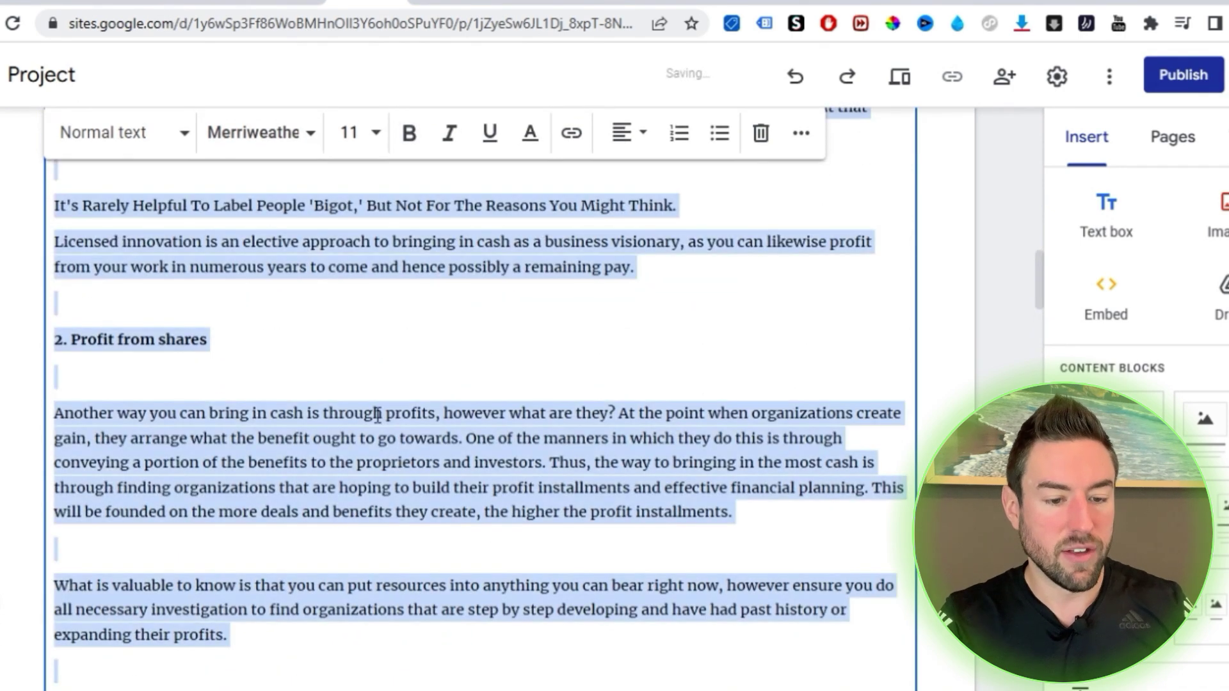
click(374, 147)
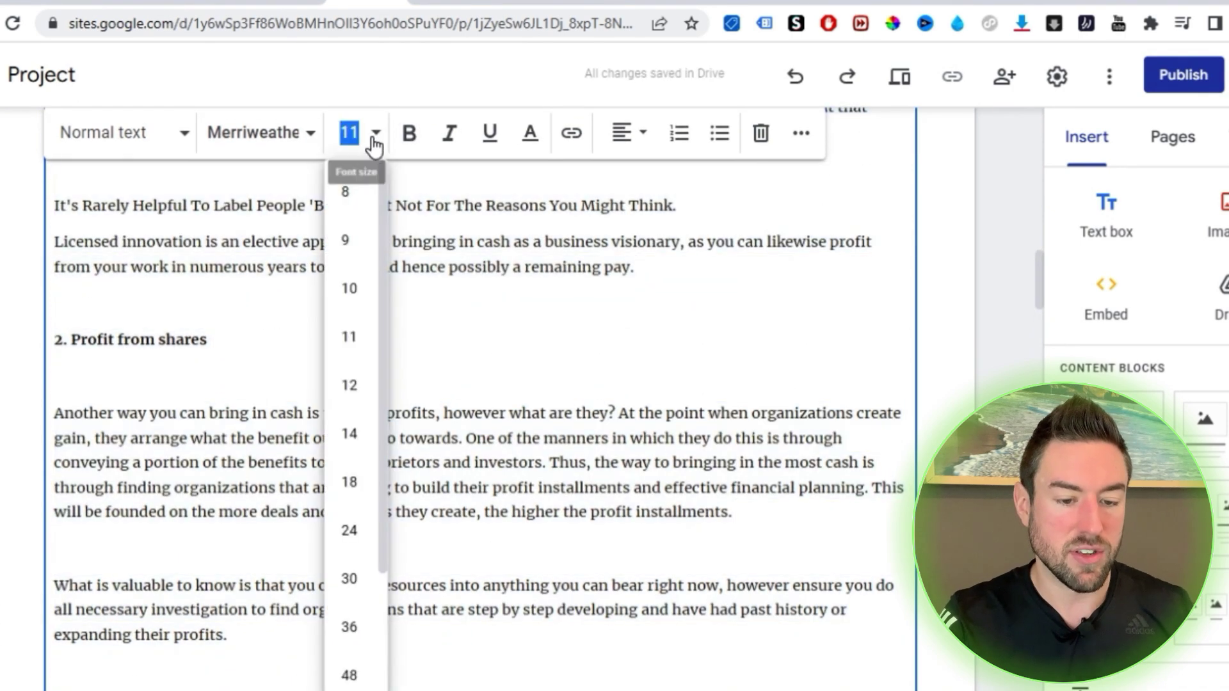
click(354, 437)
click(370, 411)
scroll(371, 411, up, 10)
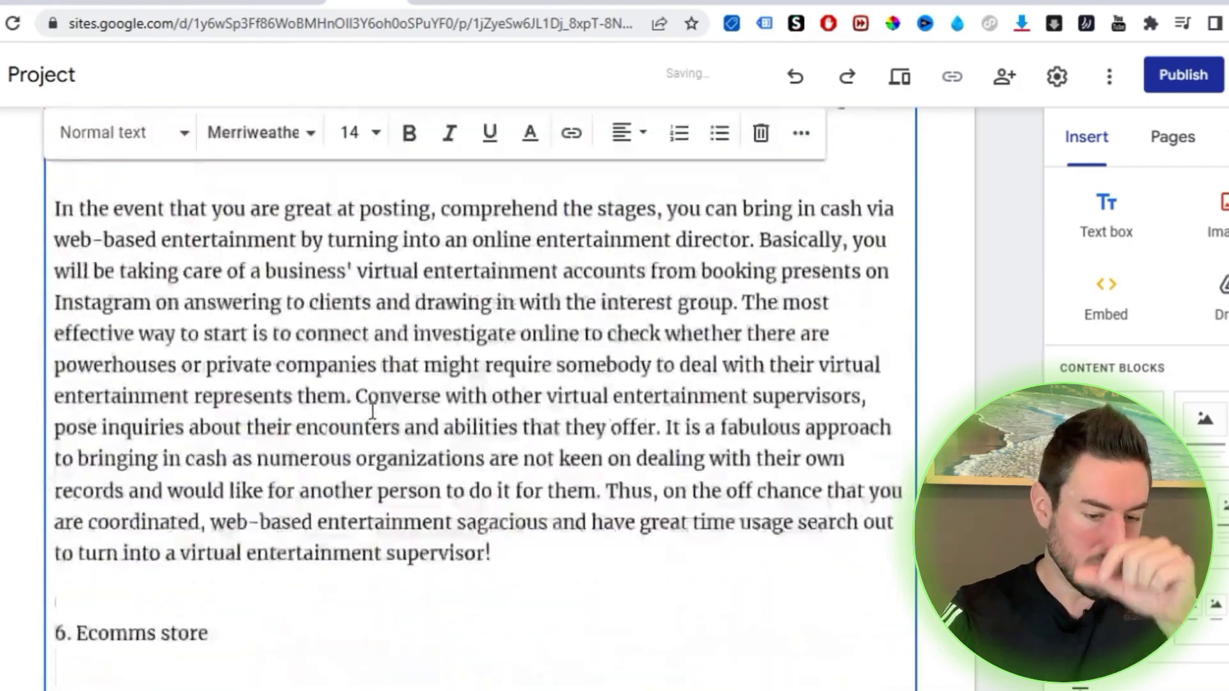
Change the font of the entire article text to Arial.
scroll(372, 412, up, 20)
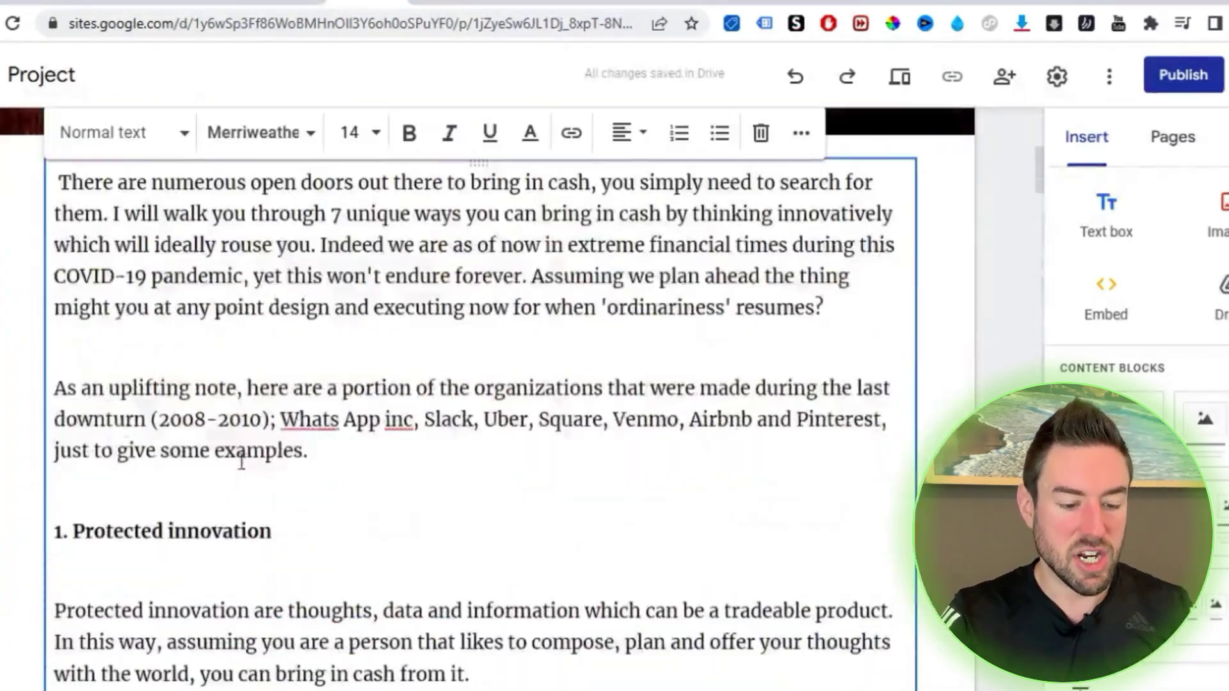
key(ctrl+a)
scroll(320, 397, up, 3)
click(261, 333)
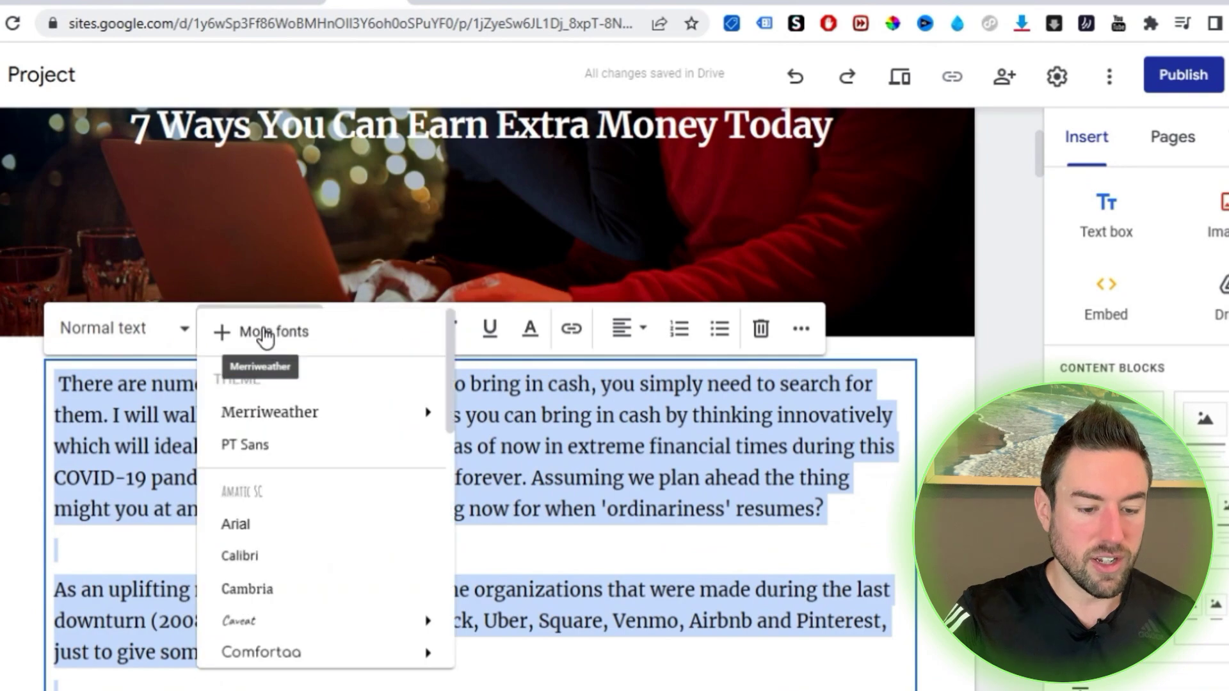
click(251, 528)
scroll(514, 441, down, 20)
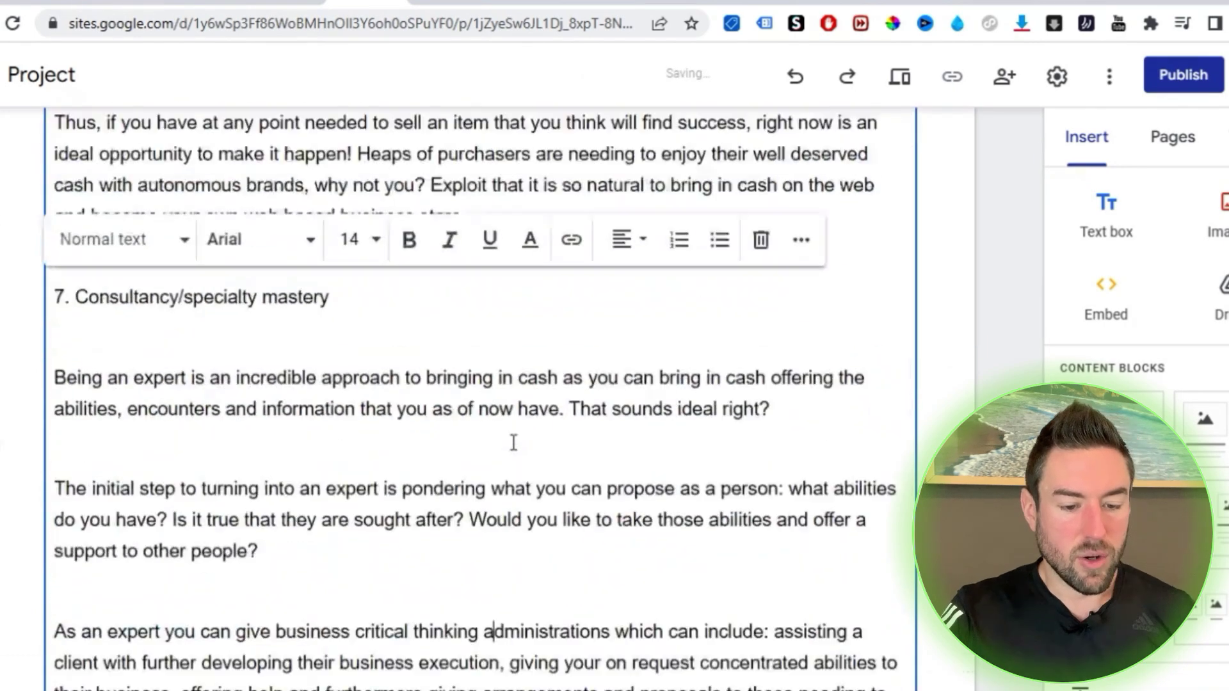
scroll(514, 441, up, 15)
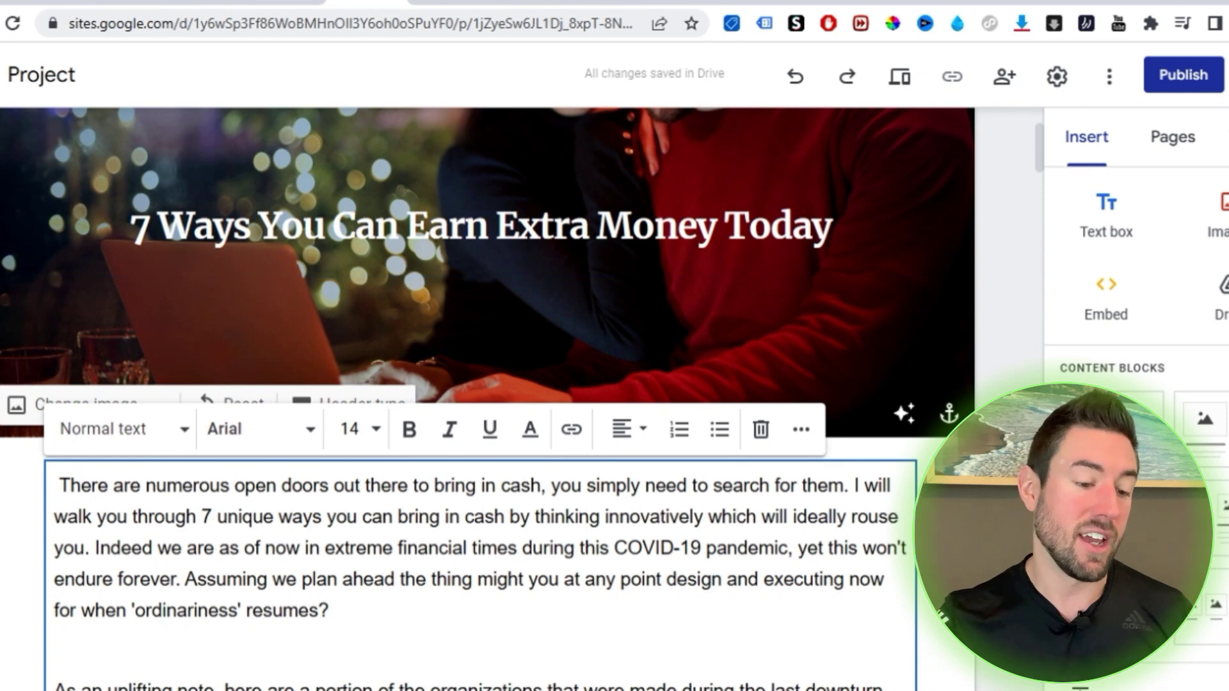
click(483, 405)
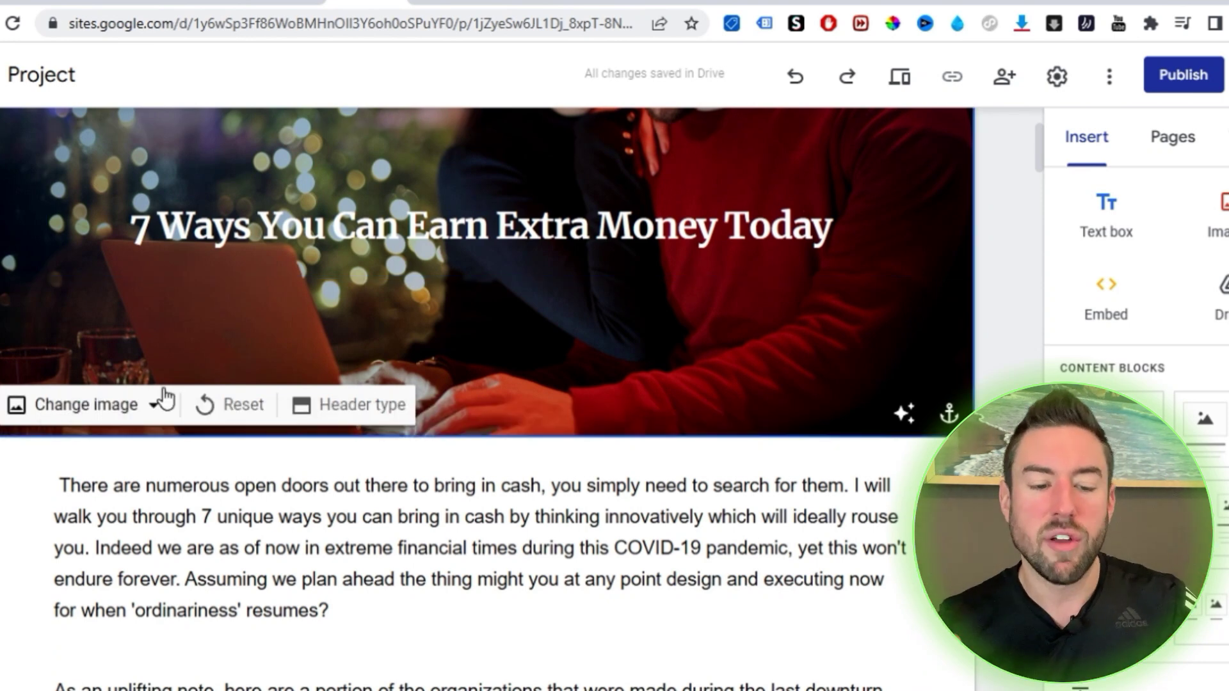
scroll(185, 409, up, 3)
scroll(320, 396, down, 3)
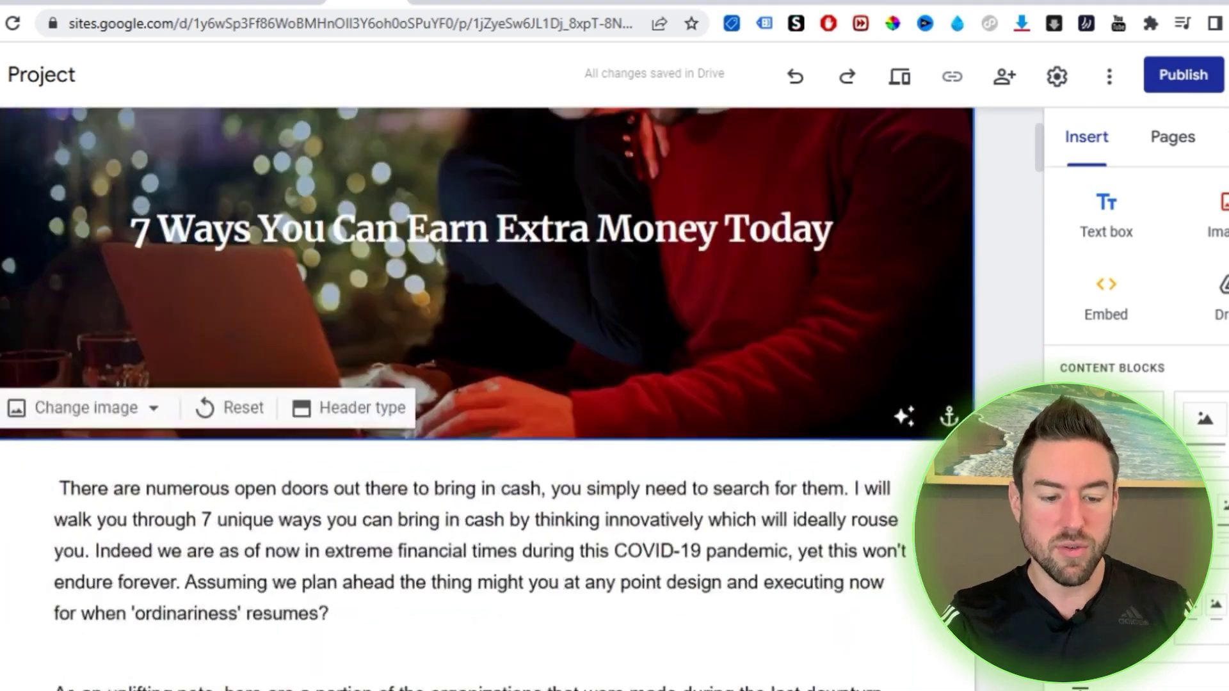
scroll(456, 384, up, 3)
Delete the "As an uplifting note" paragraph about companies made during the last downturn, along with its extra blank line.
scroll(458, 385, down, 12)
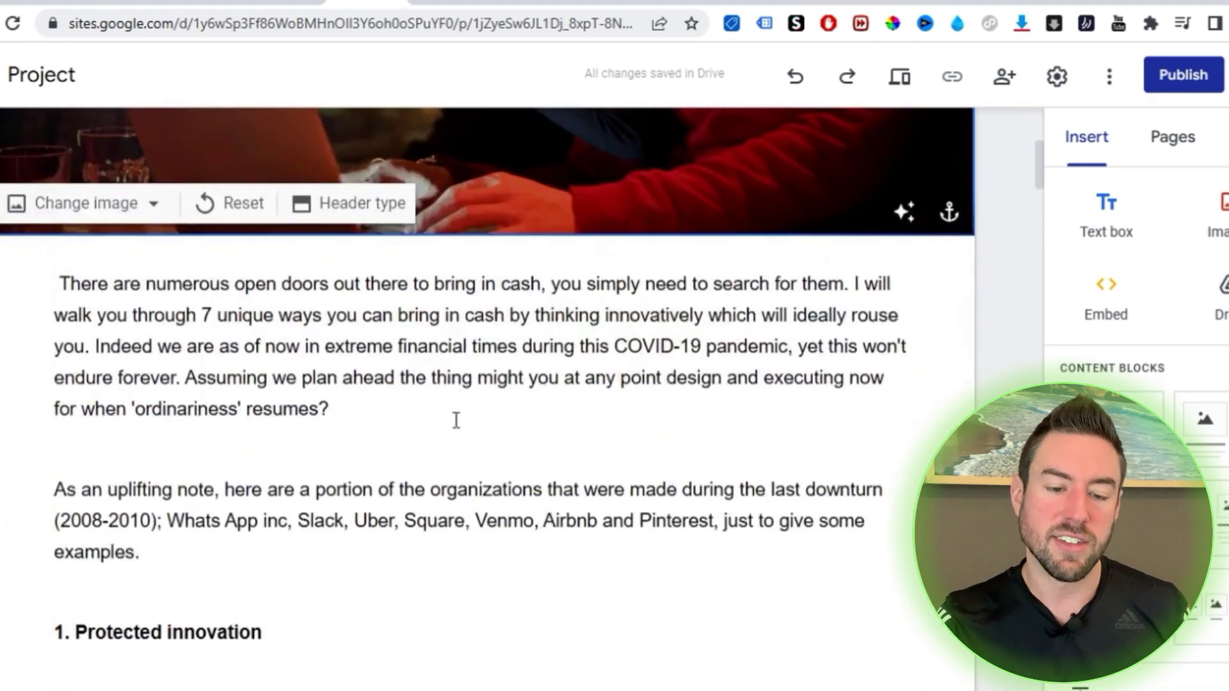
scroll(429, 474, up, 5)
drag(140, 452, 49, 384)
key(BackSpace)
key(BackSpace)
key(BackSpace)
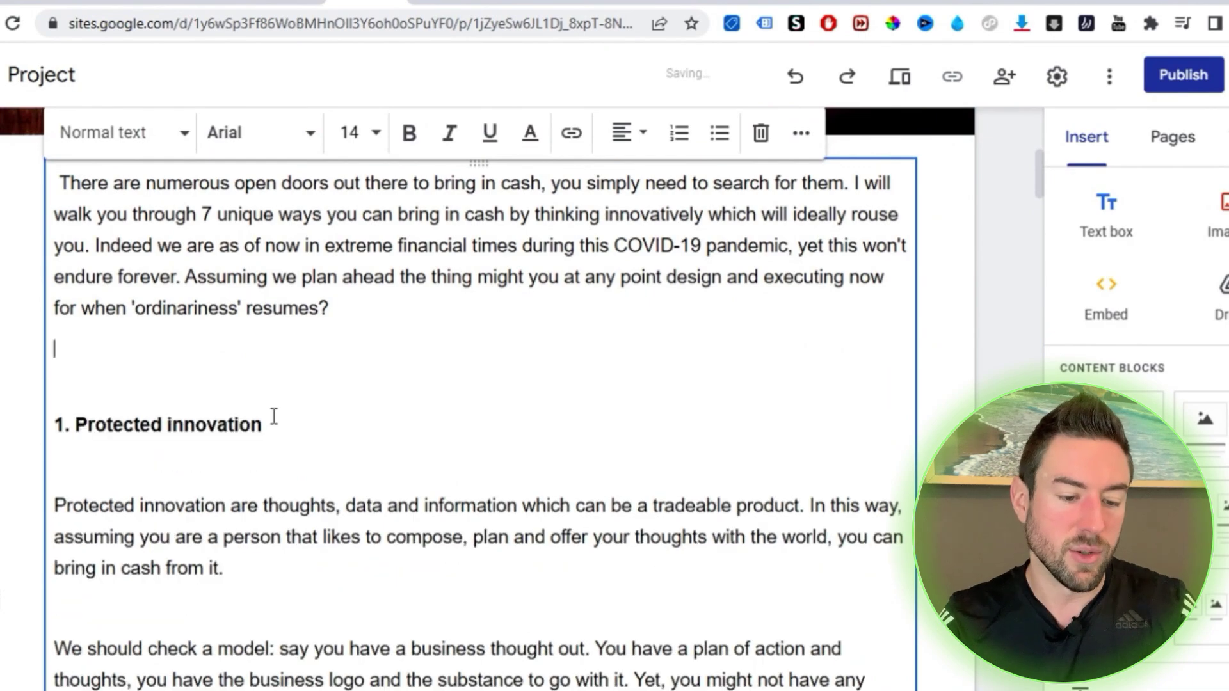
Start inserting a link on the line "Click here for my #1 way to make money online" above the "3. Business/work earnings" heading.
scroll(425, 359, down, 7)
scroll(433, 369, up, 15)
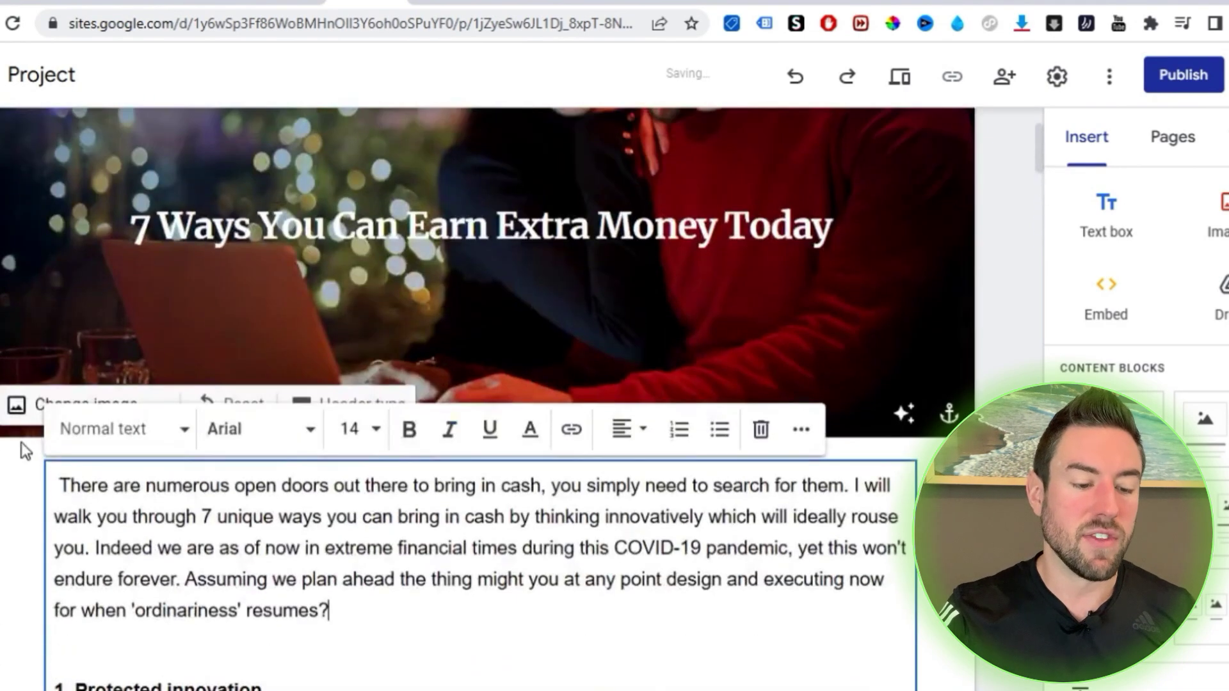
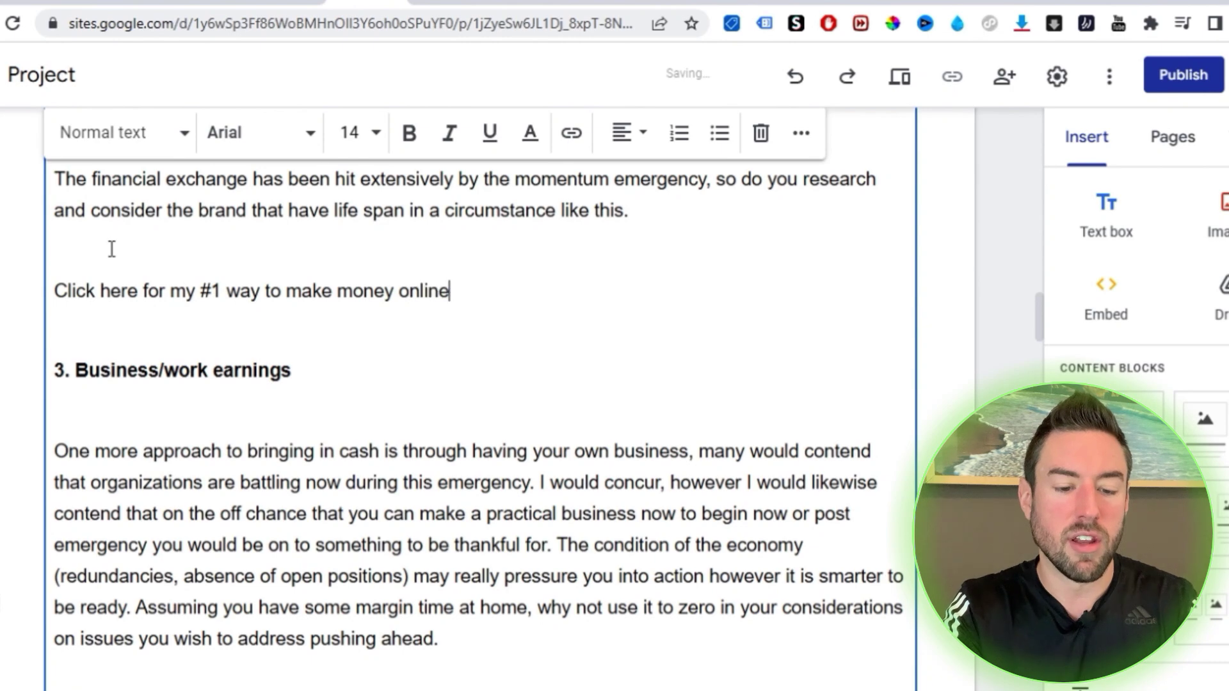
scroll(411, 397, down, 1)
scroll(187, 378, up, 2)
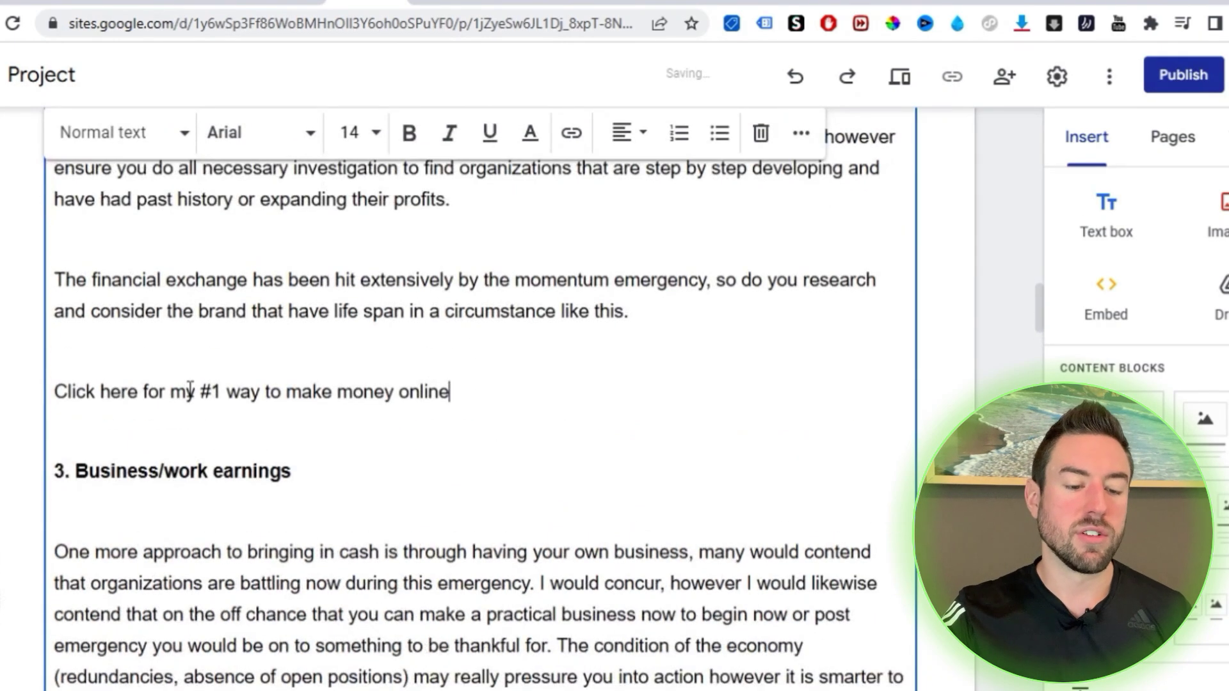
triple_click(191, 388)
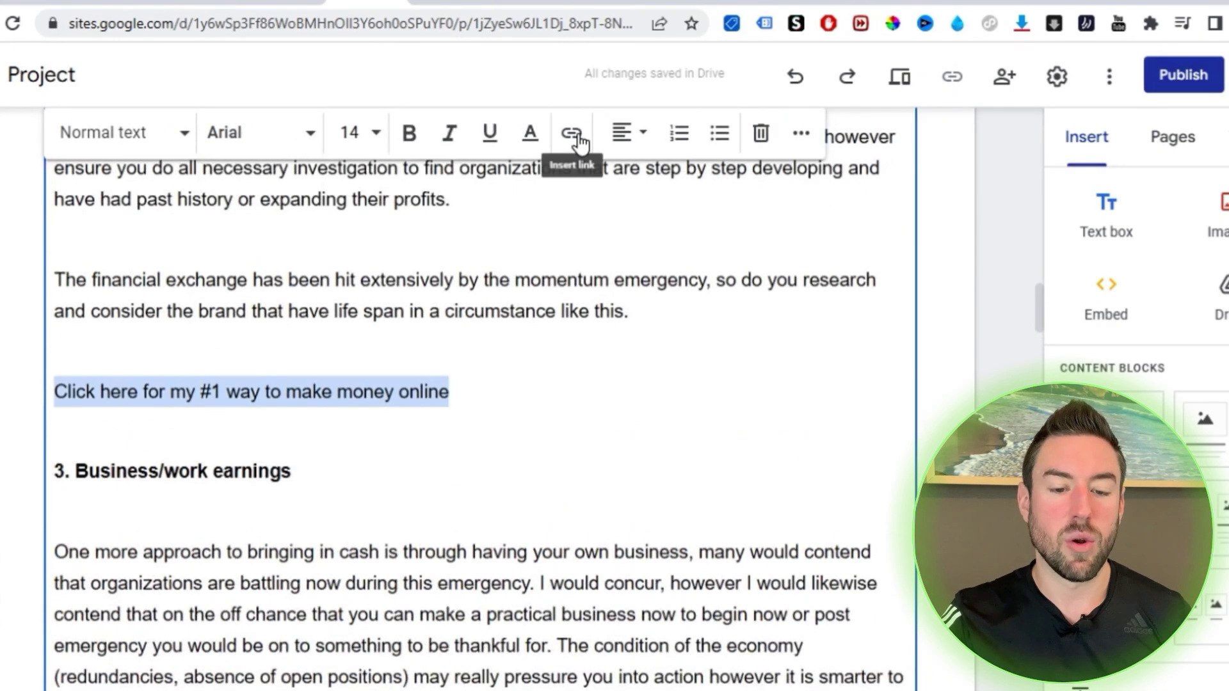
click(576, 135)
click(135, 521)
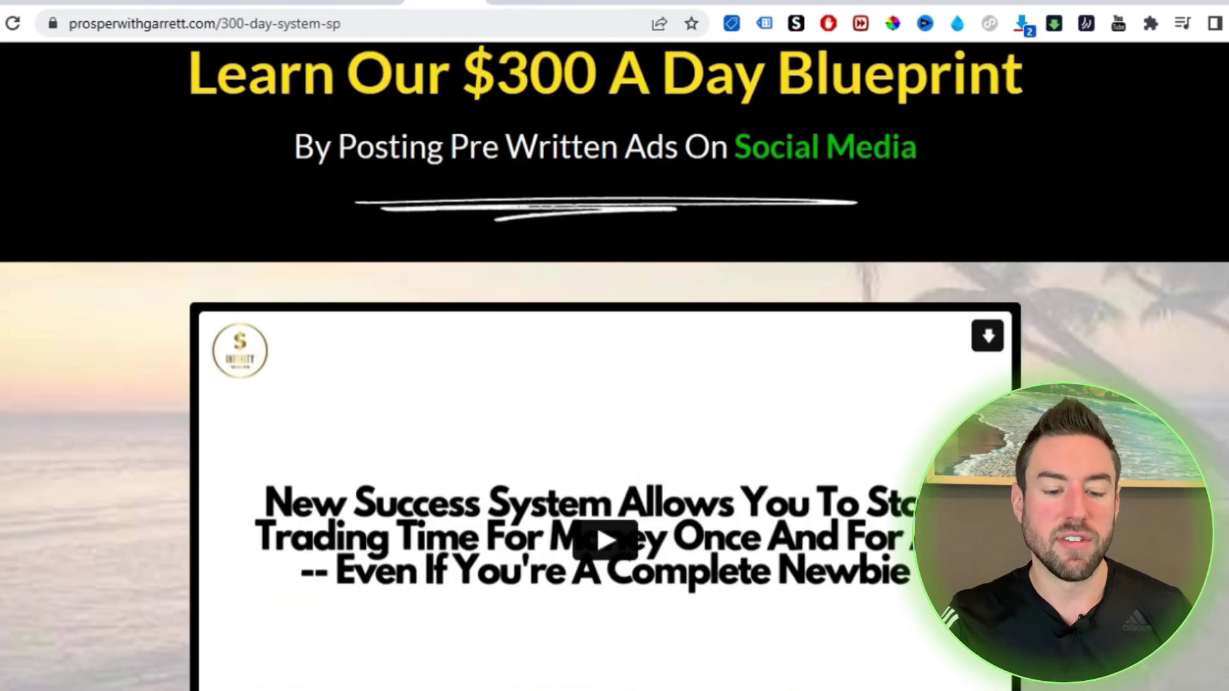
Look through the "Learn Our $300 A Day Blueprint" sales page and copy its web address.
scroll(614, 345, down, 12)
scroll(615, 346, up, 9)
scroll(51, 363, up, 4)
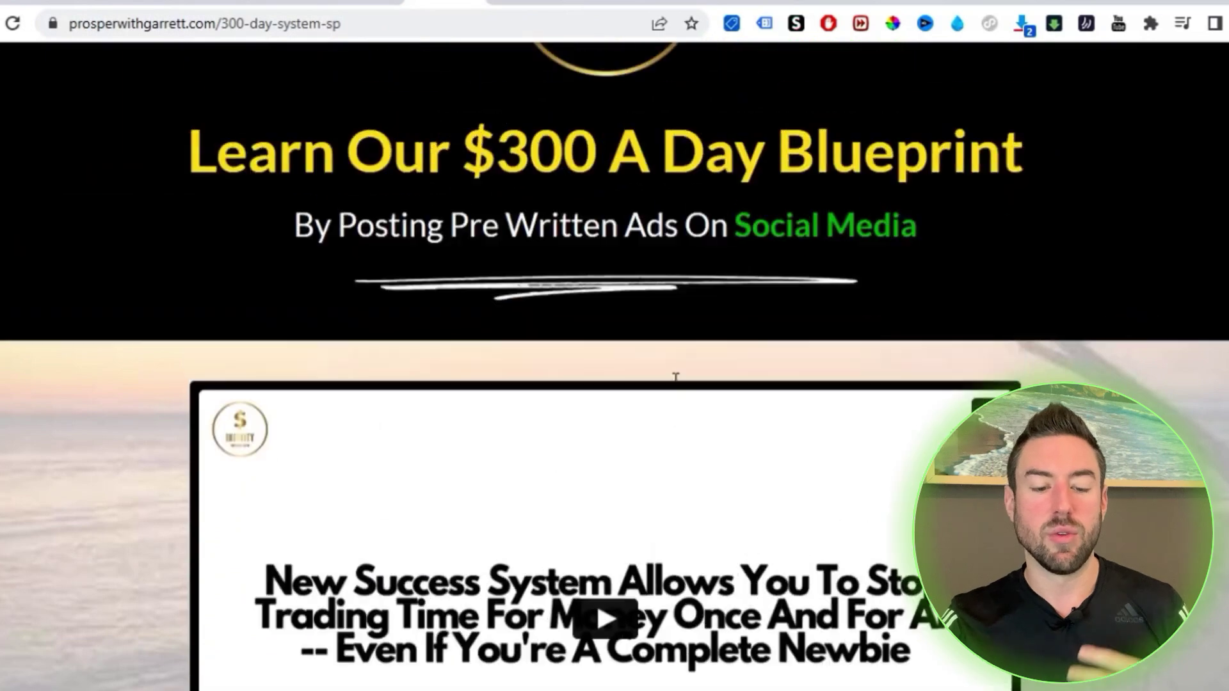
scroll(50, 364, down, 12)
scroll(48, 364, down, 6)
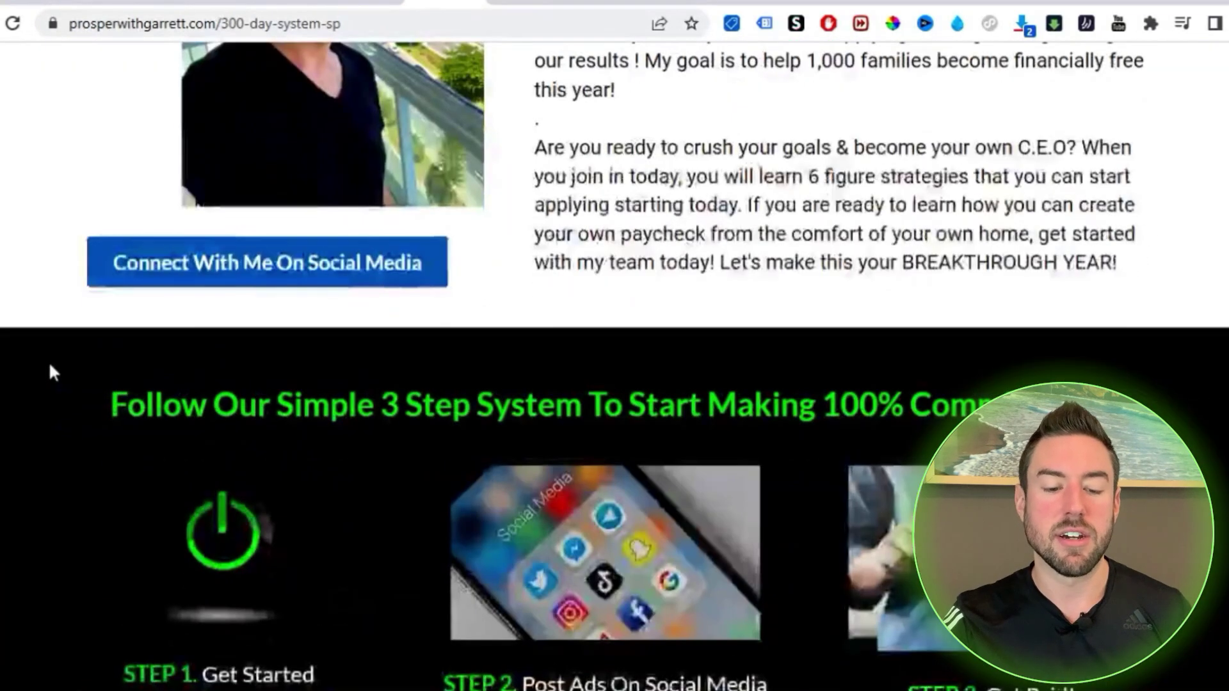
click(238, 31)
key(ctrl+c)
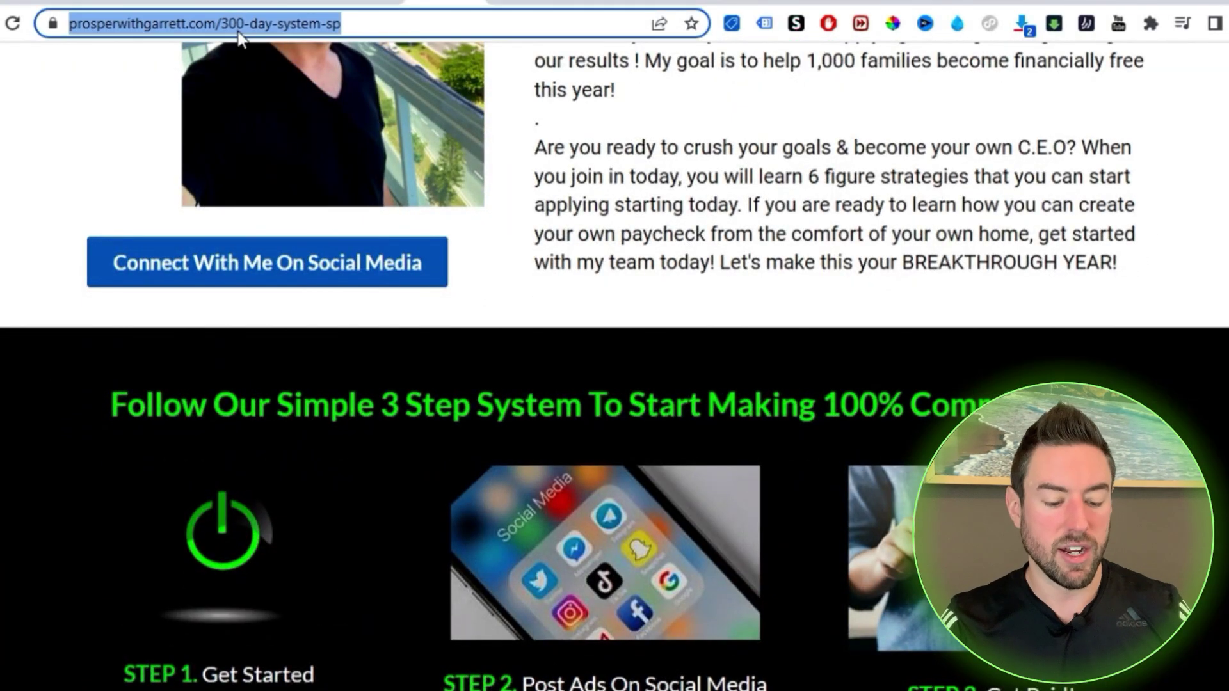
scroll(754, 432, up, 10)
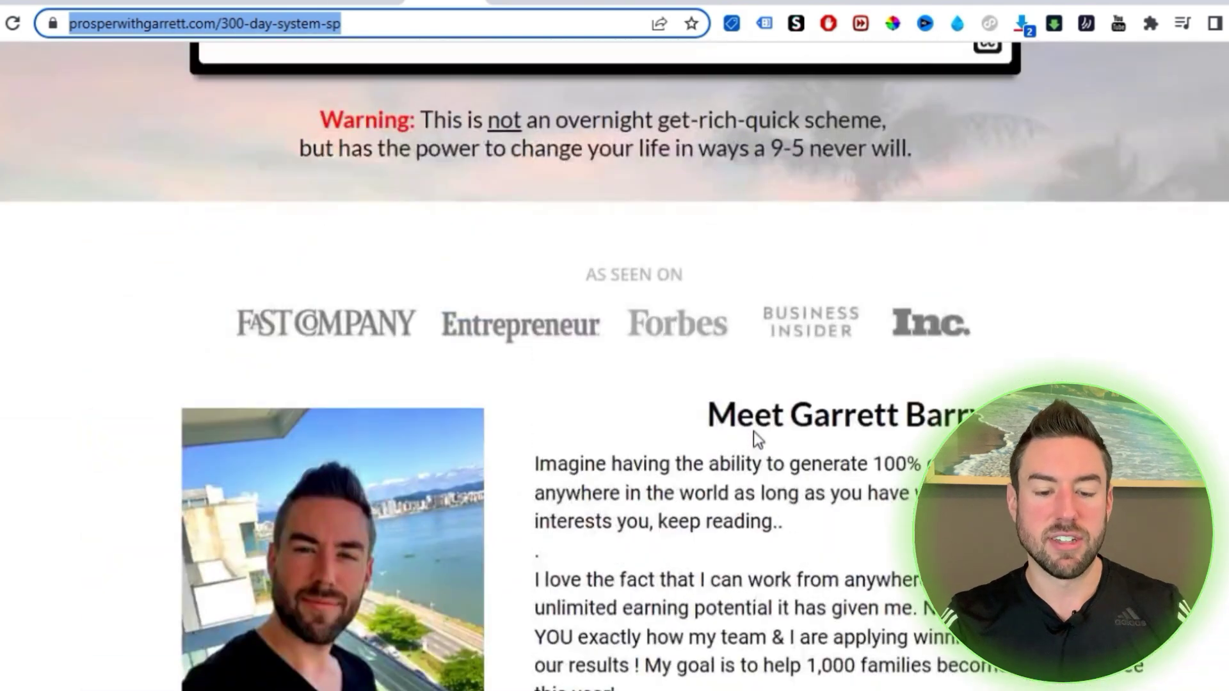
scroll(754, 432, down, 20)
scroll(754, 430, down, 20)
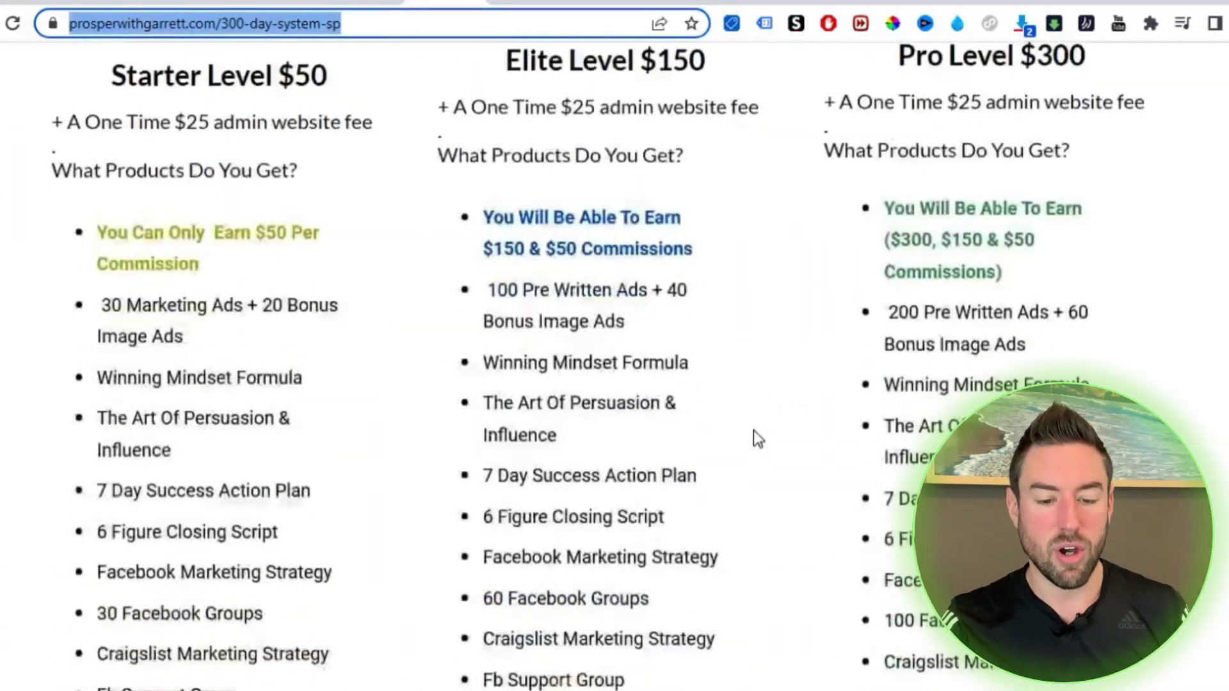
scroll(754, 430, up, 20)
Return to the Google Sites editor and apply the copied sales page address as the link for the "Click here for my #1 way" line.
click(366, 6)
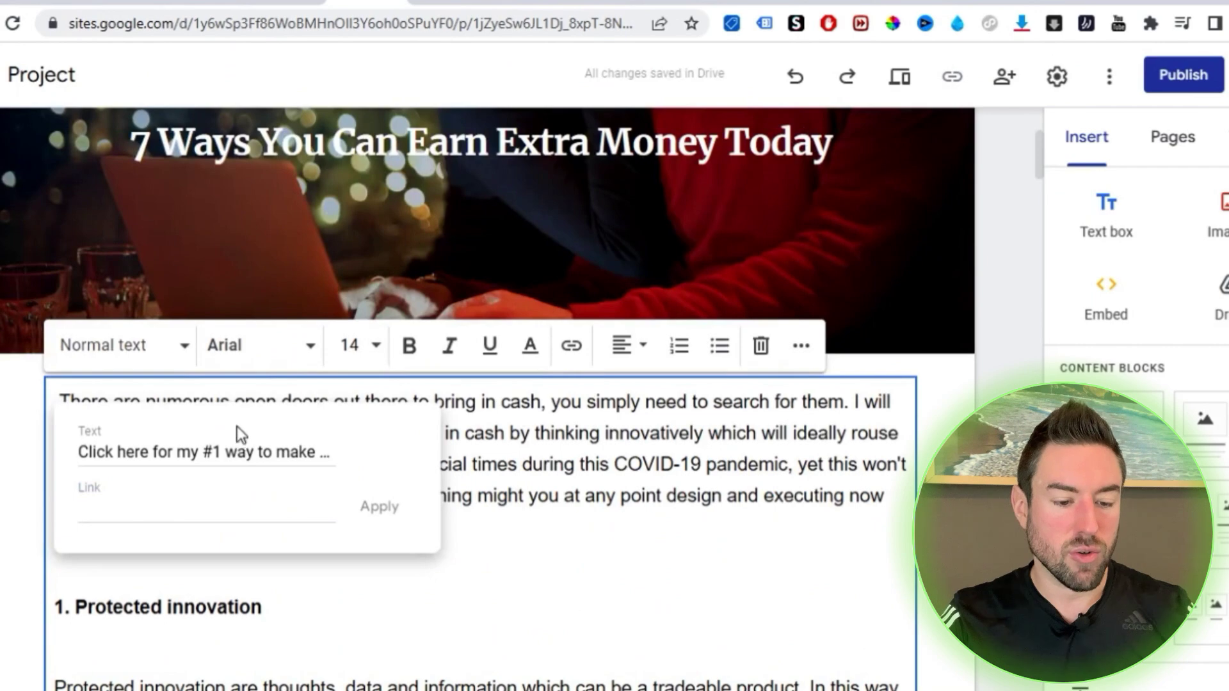
click(156, 502)
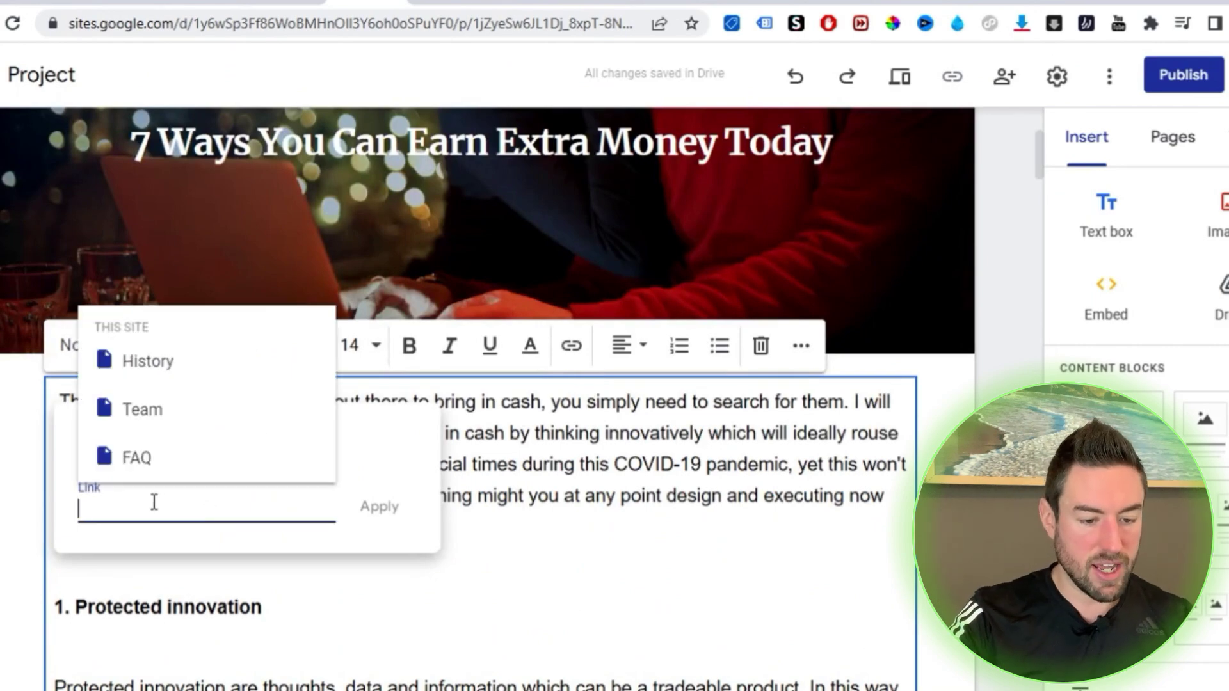
key(ctrl+v)
click(375, 512)
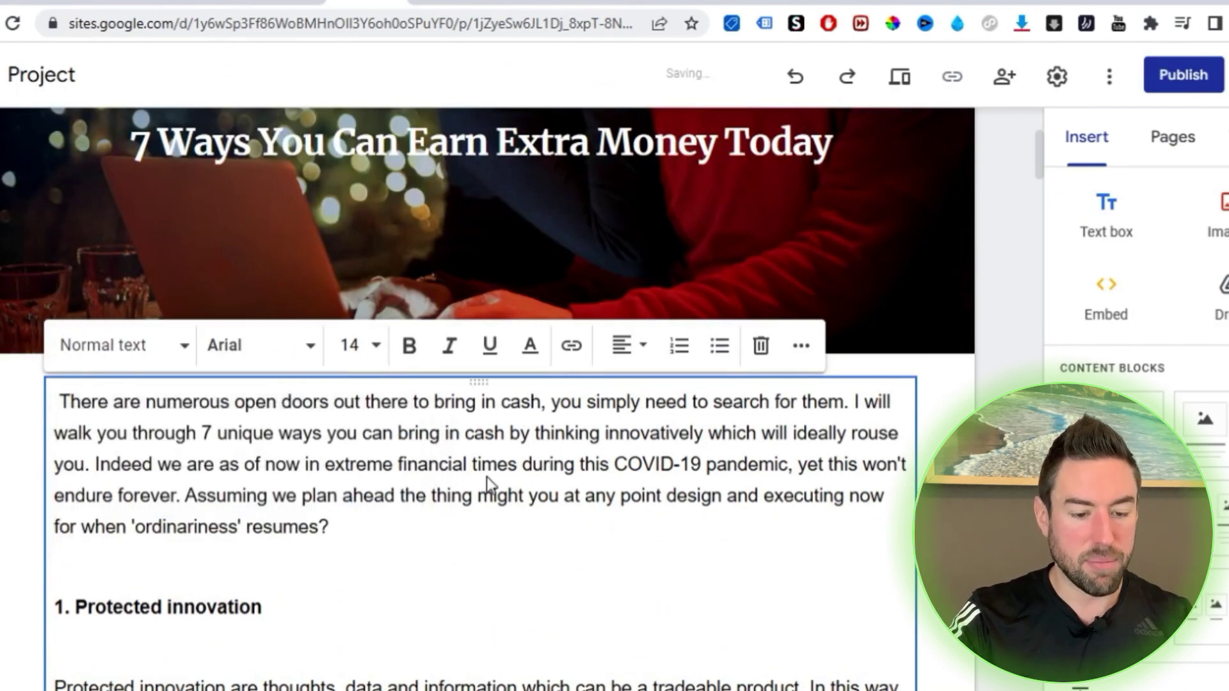
Copy the linked "Click here for my #1 way to make money online" line and paste it above the "7. Consultancy/specialty mastery" heading.
scroll(449, 479, down, 10)
scroll(380, 479, up, 3)
scroll(379, 471, down, 9)
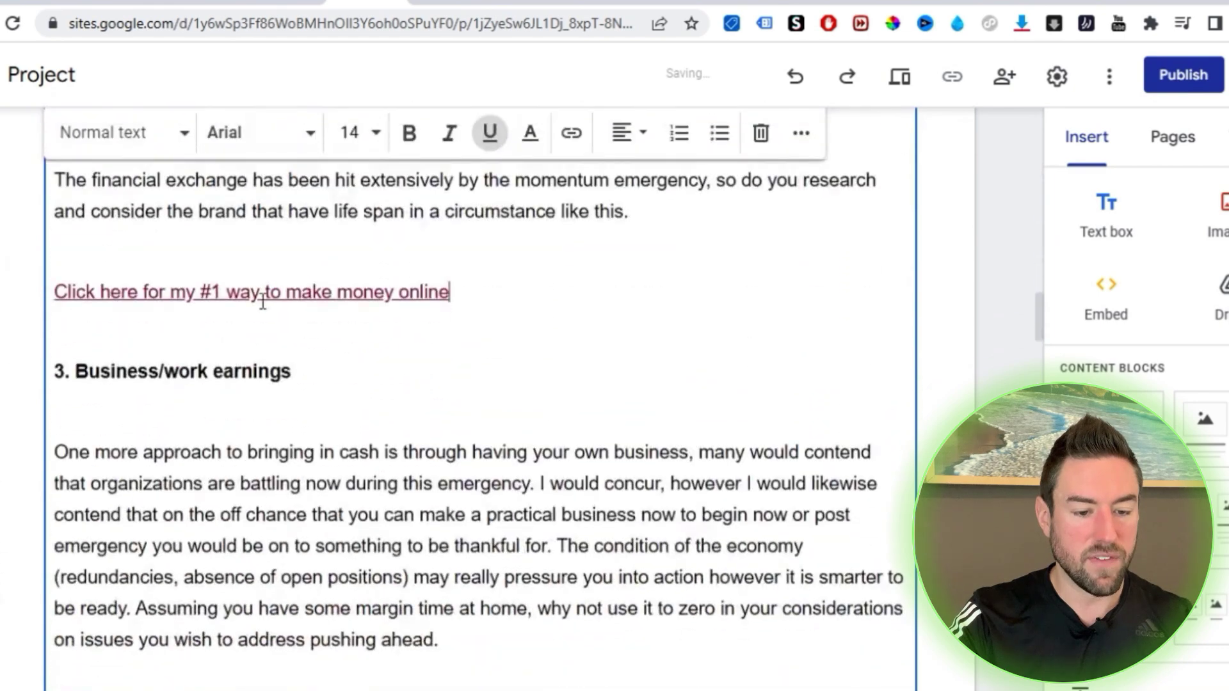
drag(455, 291, 56, 292)
key(ctrl+c)
scroll(521, 348, down, 20)
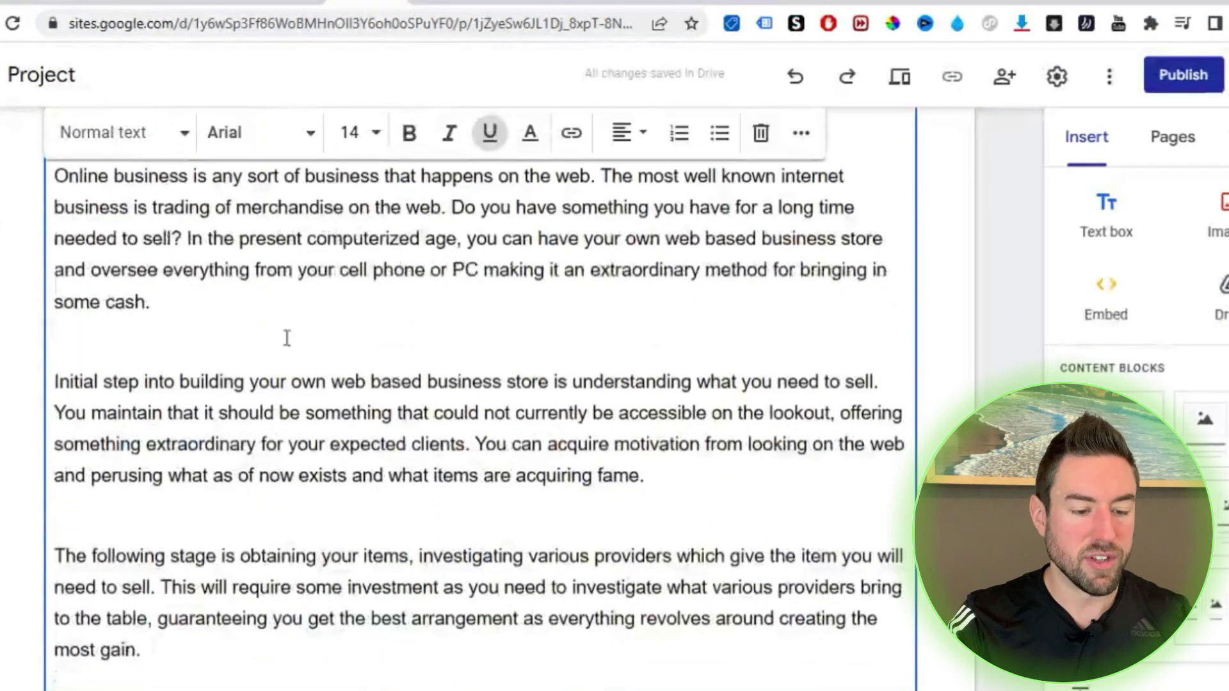
scroll(287, 338, down, 13)
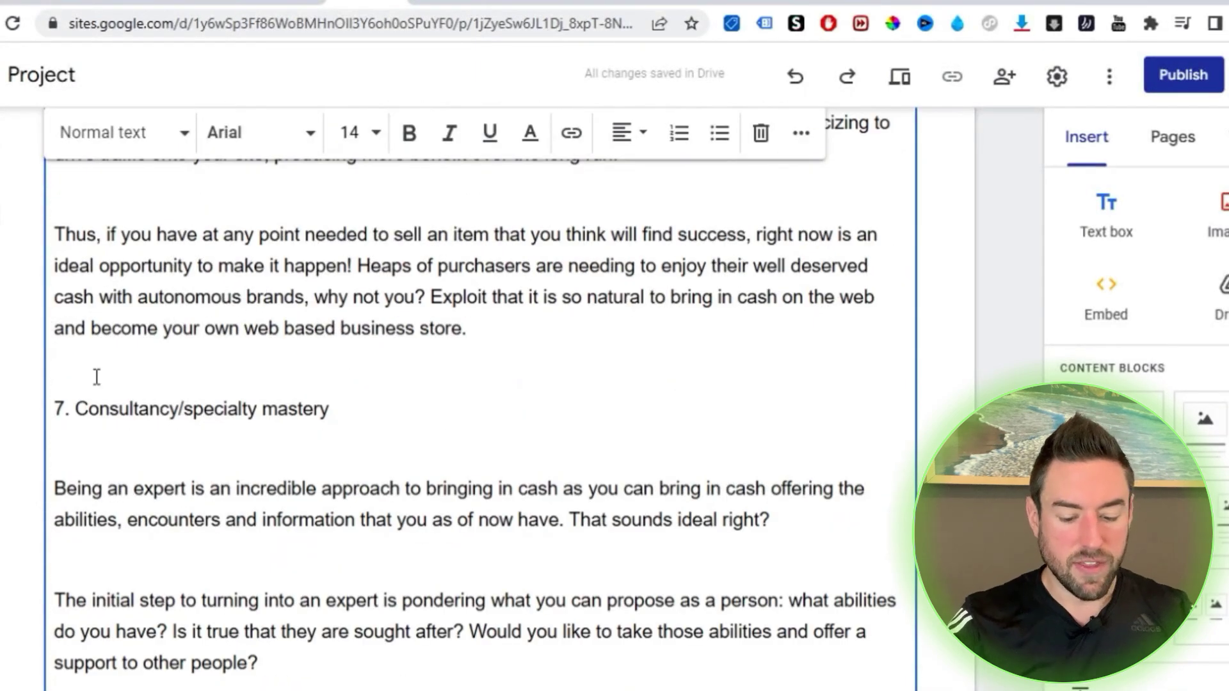
click(97, 377)
key(ctrl+v)
scroll(221, 440, down, 10)
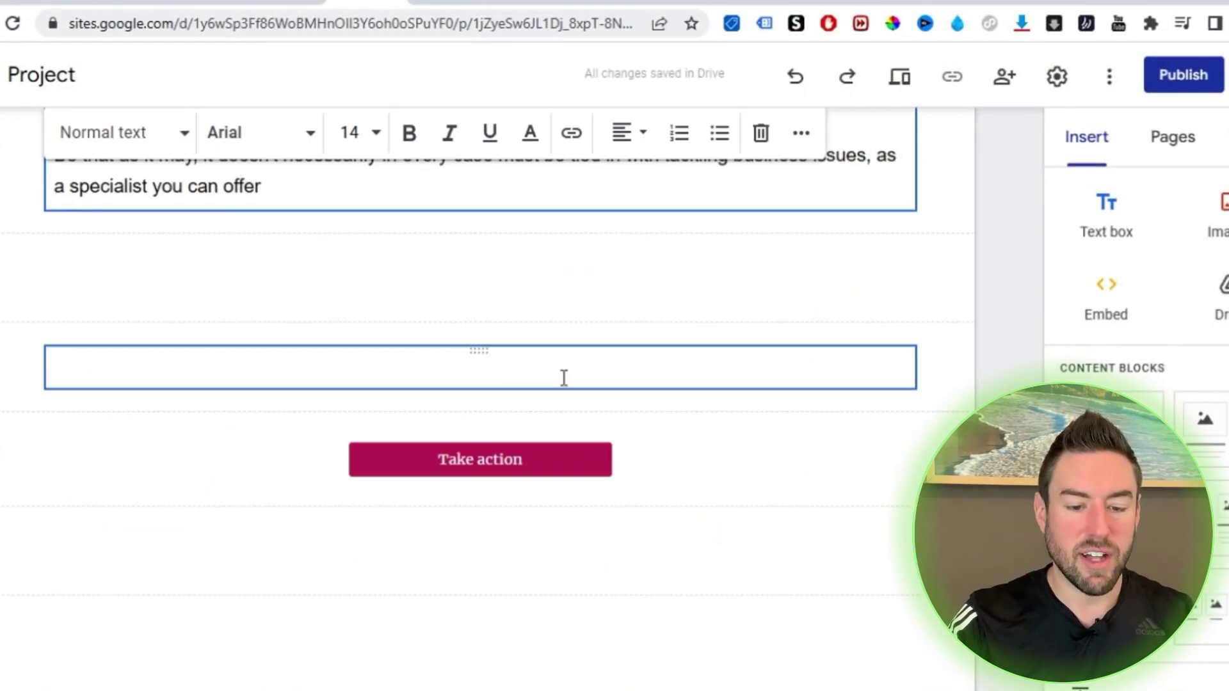
Delete the two empty sections between the end of the article and the Take action button.
click(5, 376)
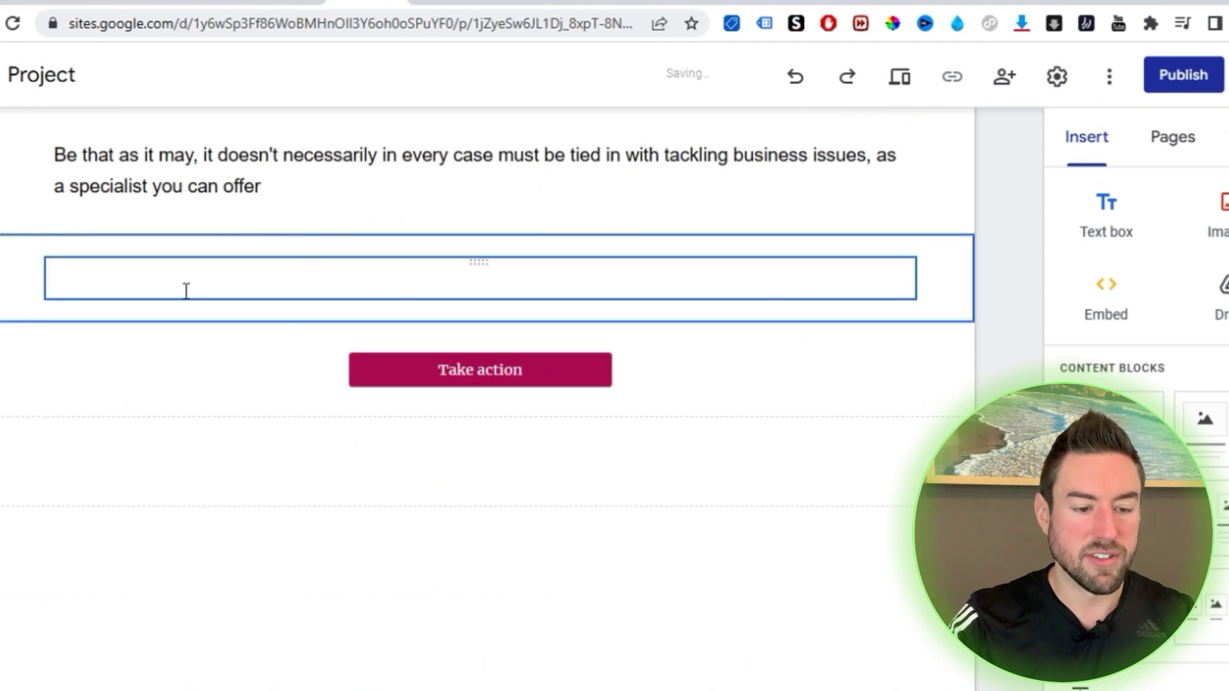
scroll(184, 290, up, 7)
scroll(433, 268, down, 8)
scroll(474, 359, up, 3)
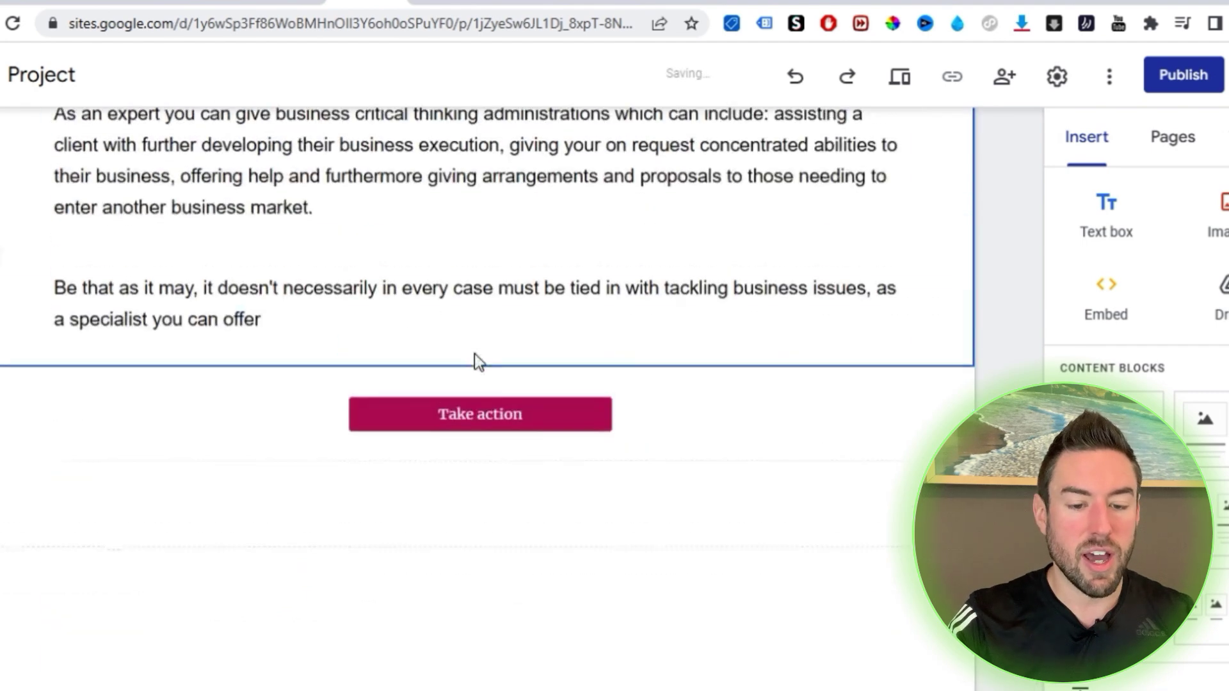
Rename the Take action button as "Click Here For My Top Way To Make Money Online".
click(482, 414)
click(485, 359)
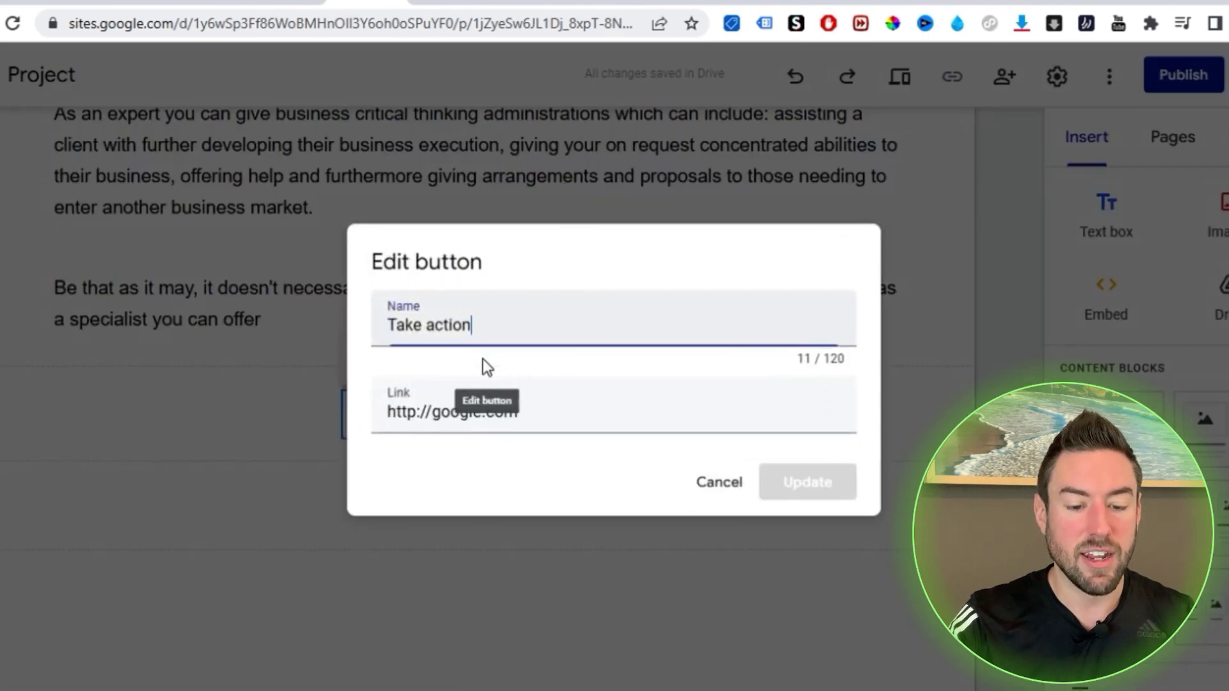
triple_click(472, 325)
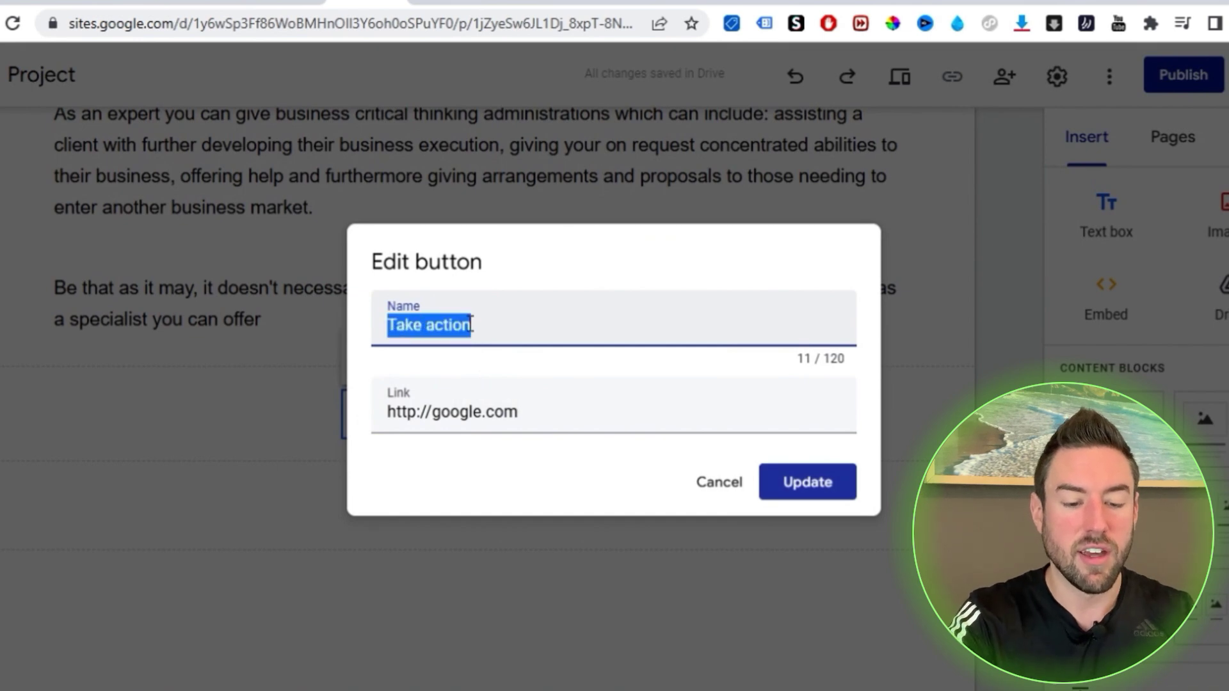
text(Click Here For My Top Way To M)
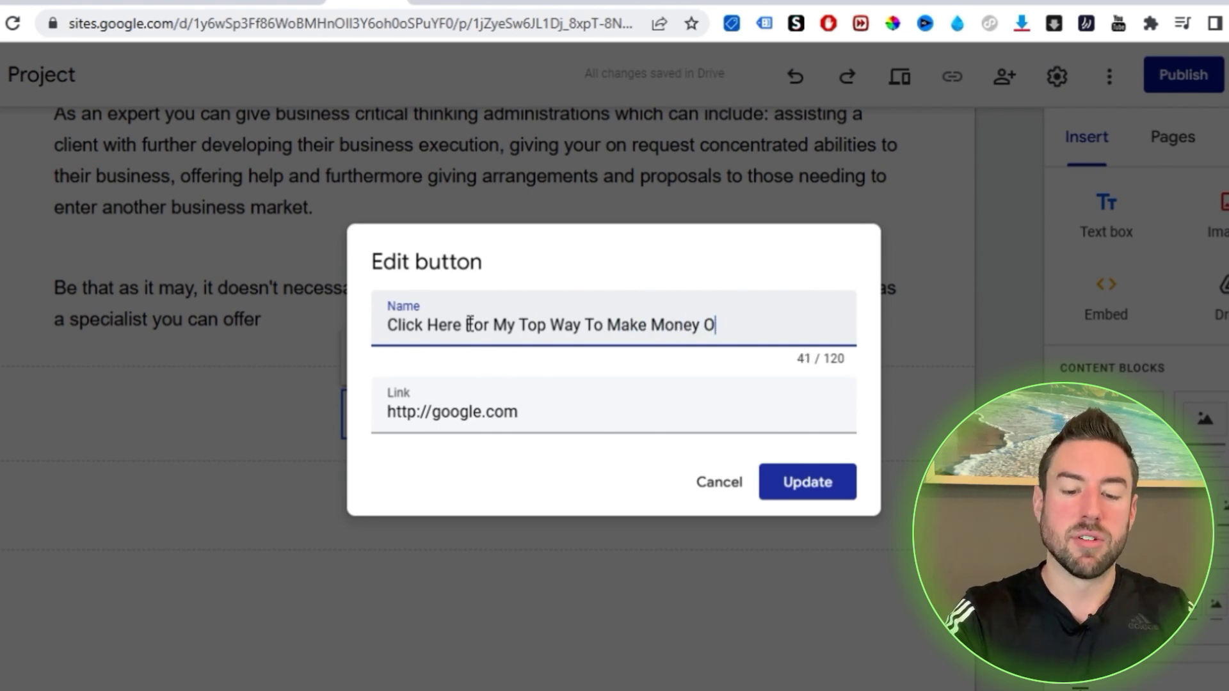
triple_click(494, 412)
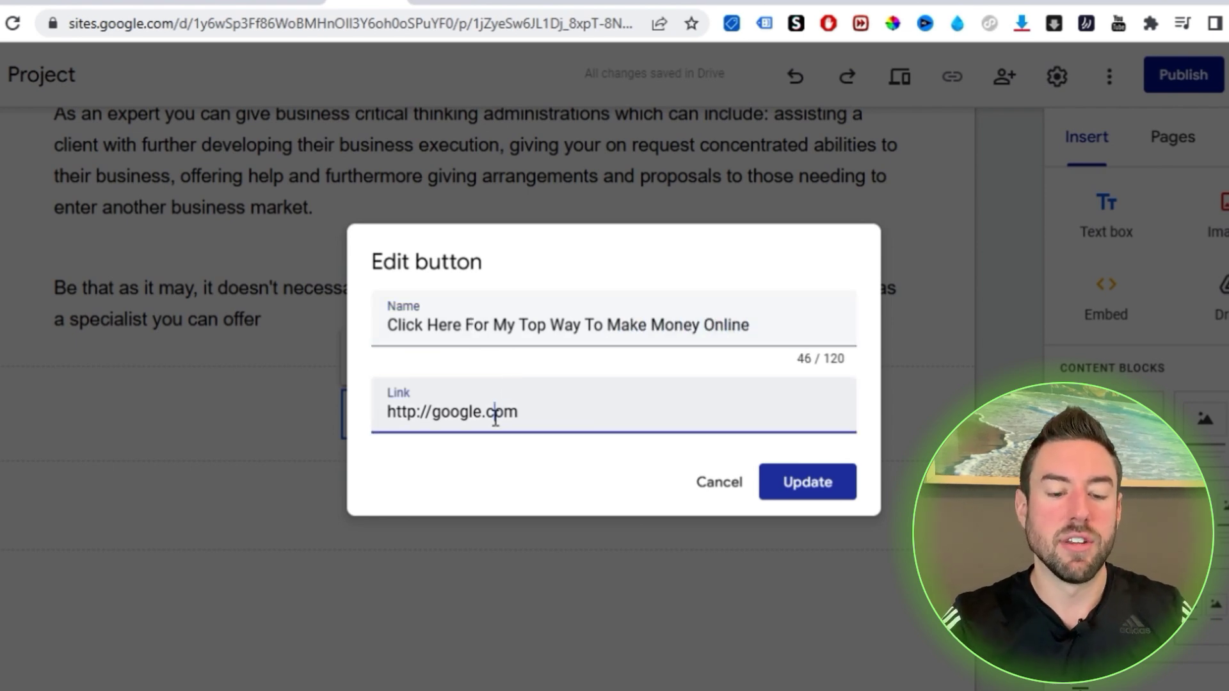
key(ctrl+v)
key(ctrl+a)
key(BackSpace)
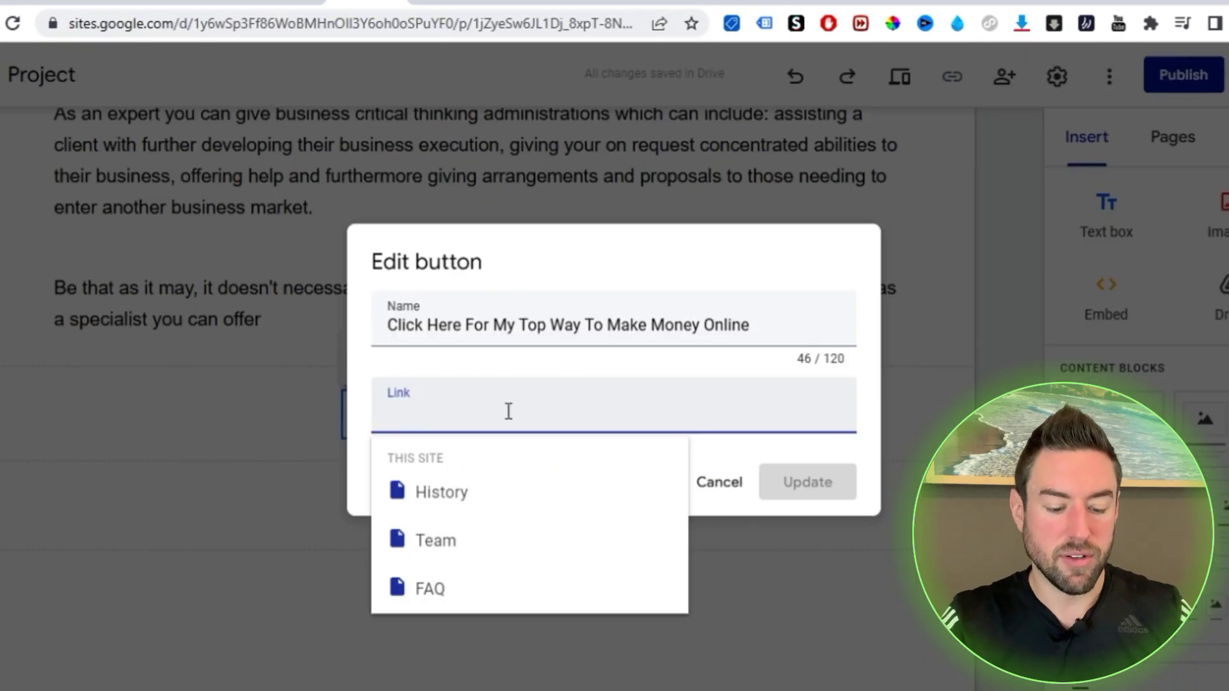
text(https://www.prosperwithgarrett.com/300-day-system-sp)
click(797, 493)
click(295, 503)
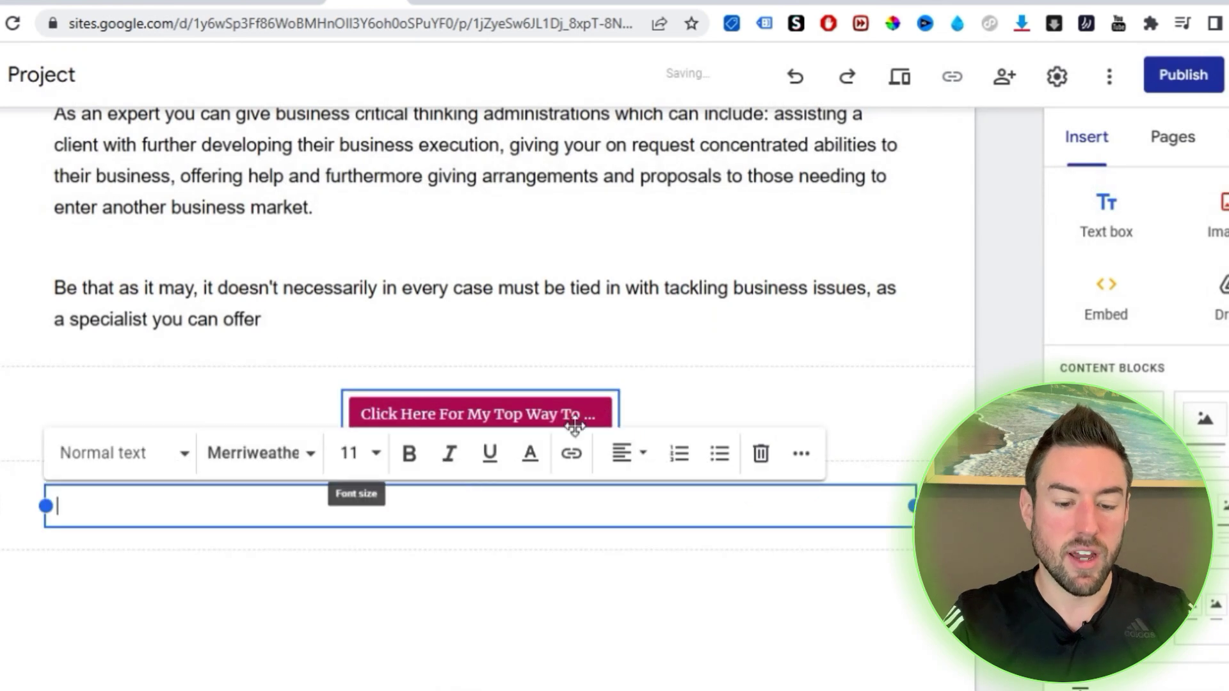
click(678, 366)
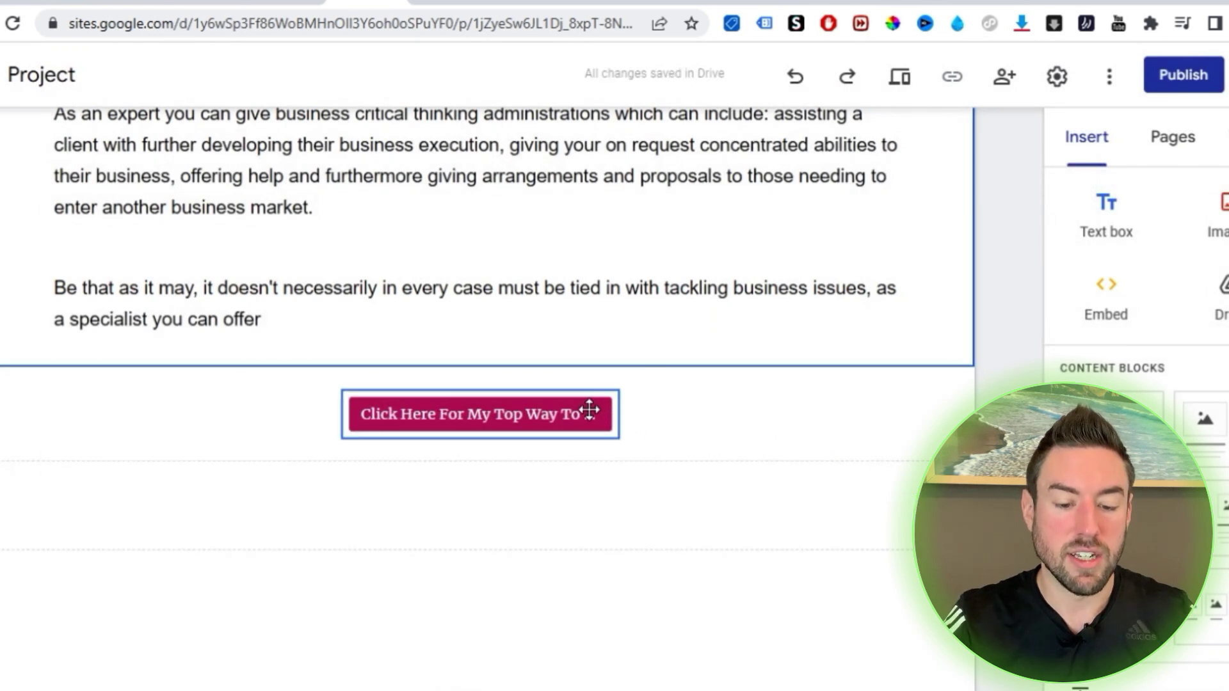
Widen the call-to-action button until its full label fits and centre it beneath the article.
click(356, 421)
drag(346, 415, 170, 414)
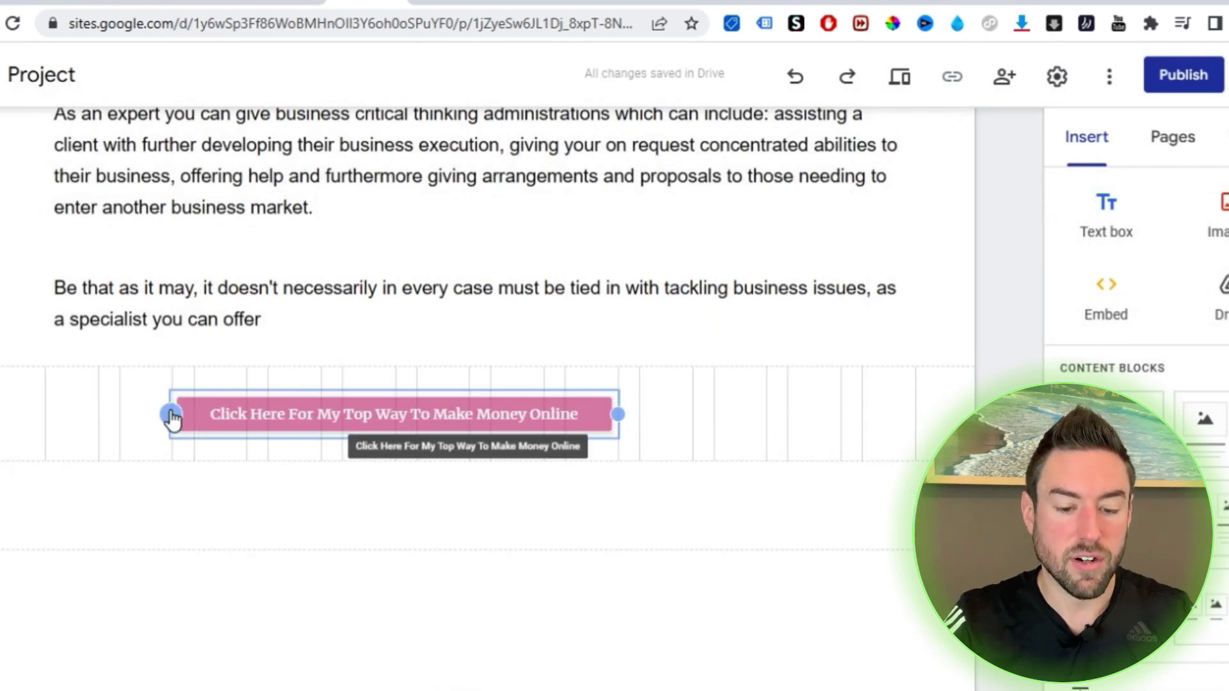
drag(494, 405, 542, 417)
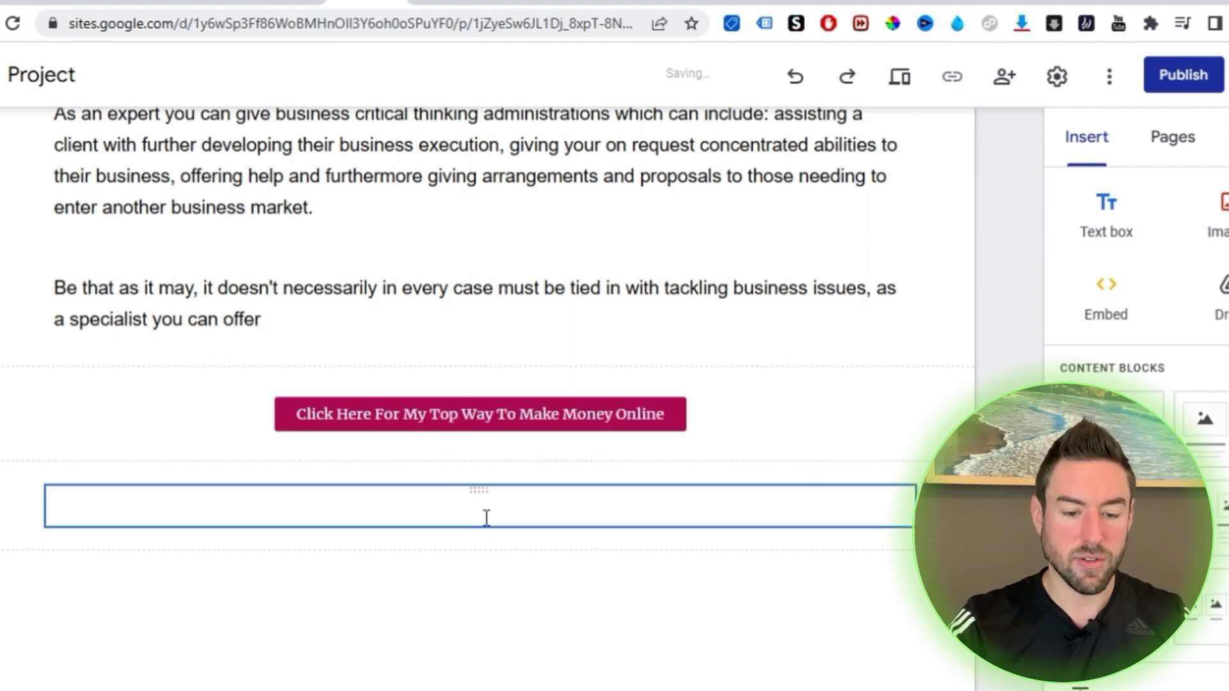
Publish the site at the web address 7waystomakemoneyonline7-14.
scroll(787, 548, up, 10)
scroll(787, 549, up, 20)
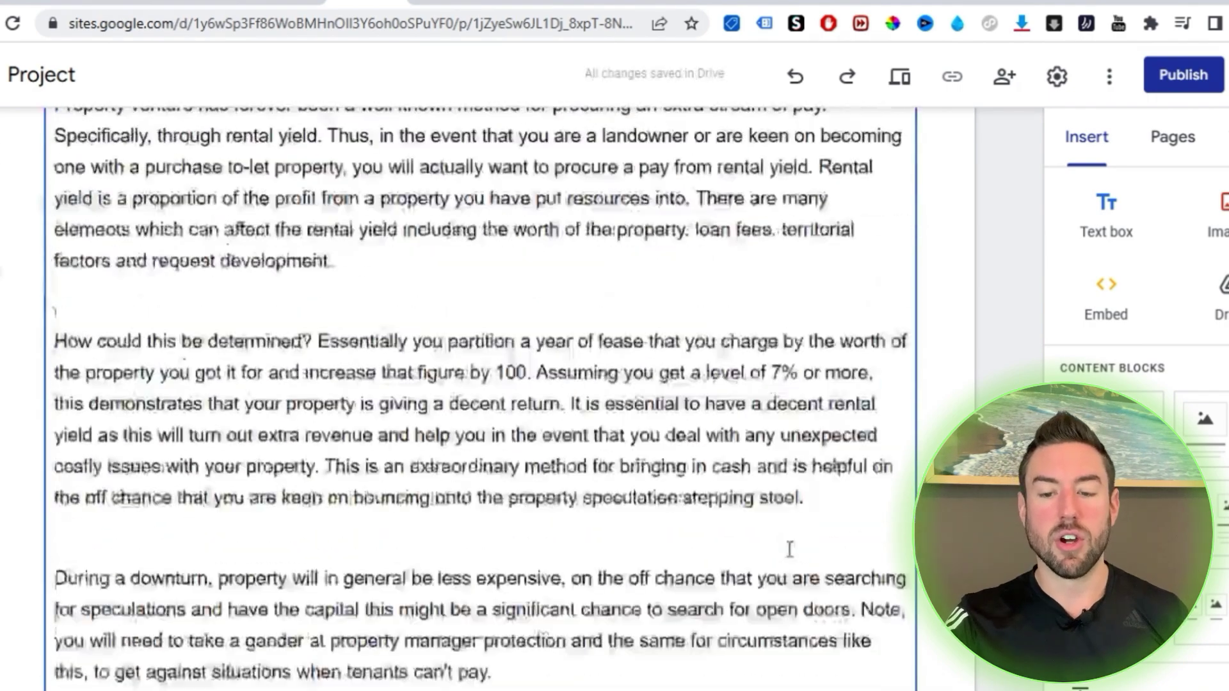
scroll(789, 549, up, 2)
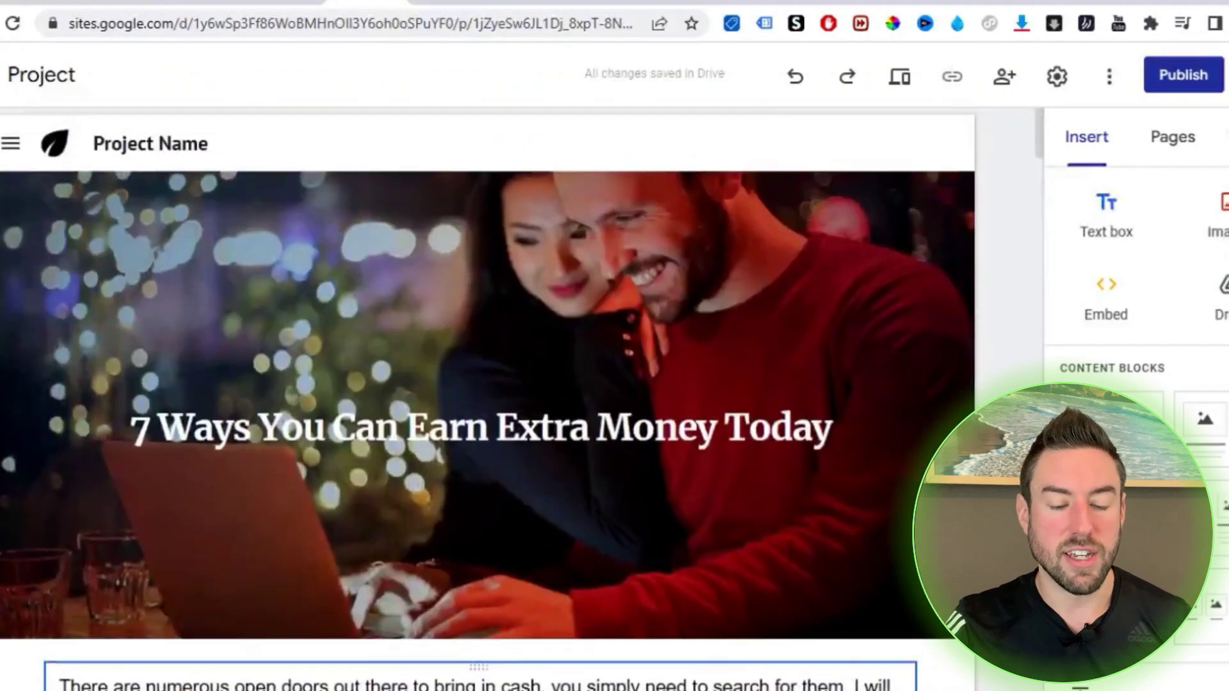
click(1183, 75)
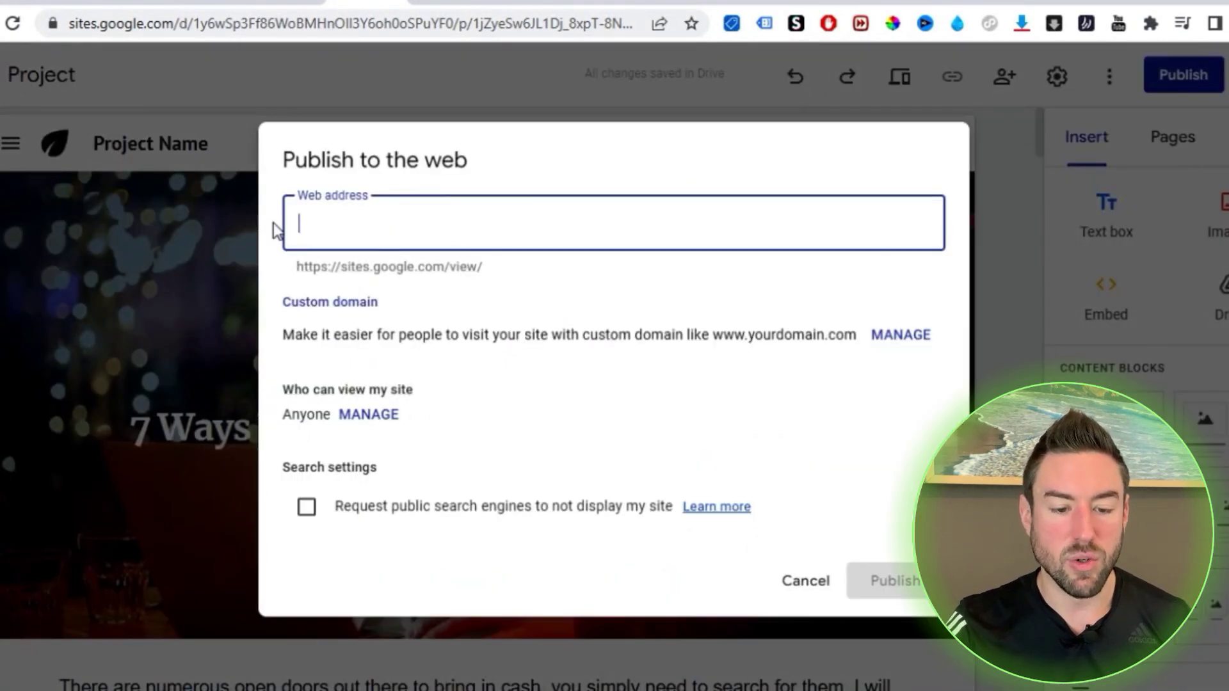
text(7)
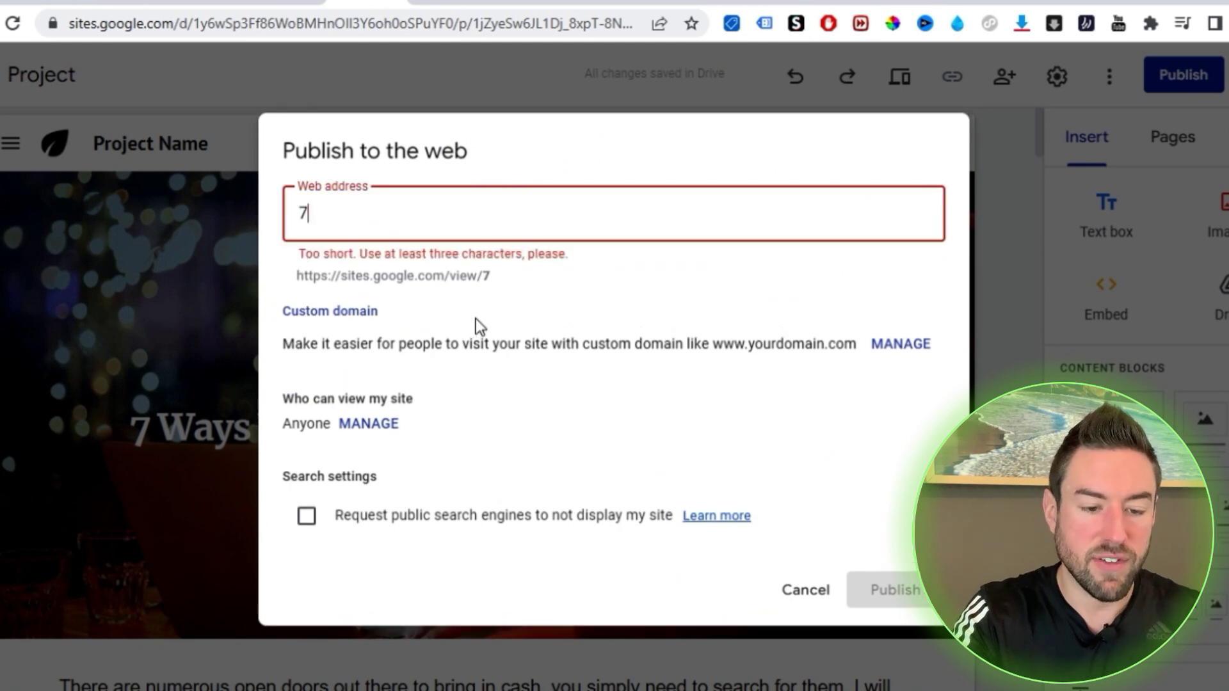
text(waystomakemoneyonline)
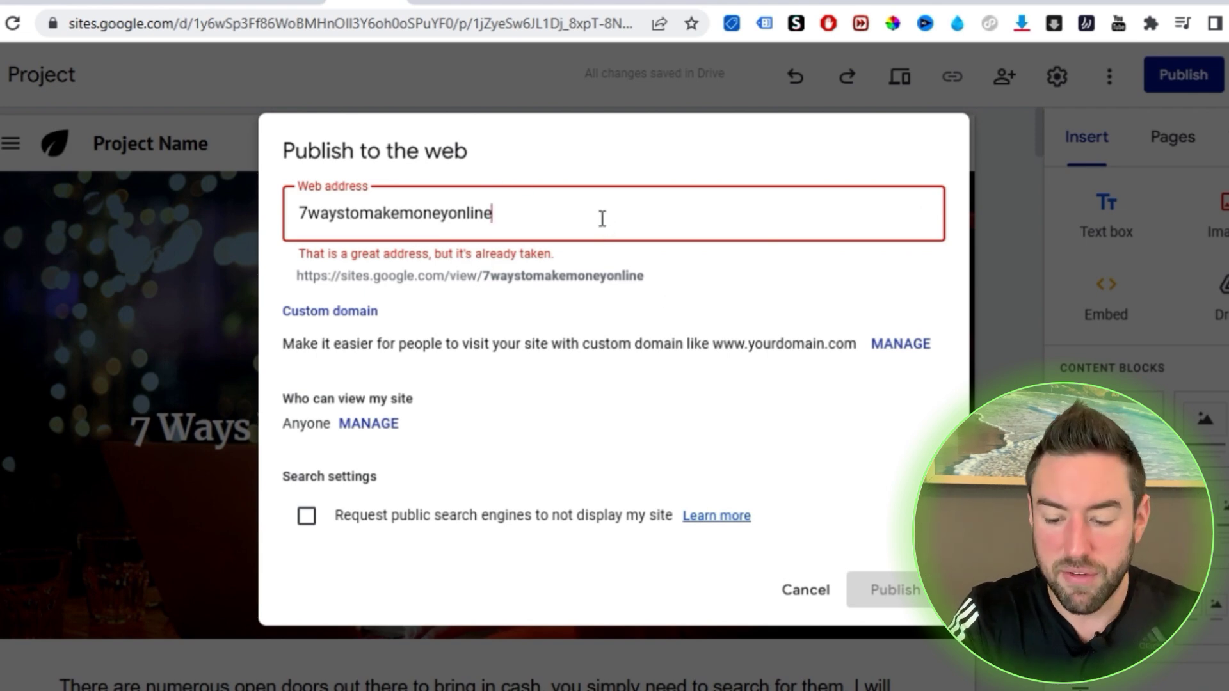
text(7/14)
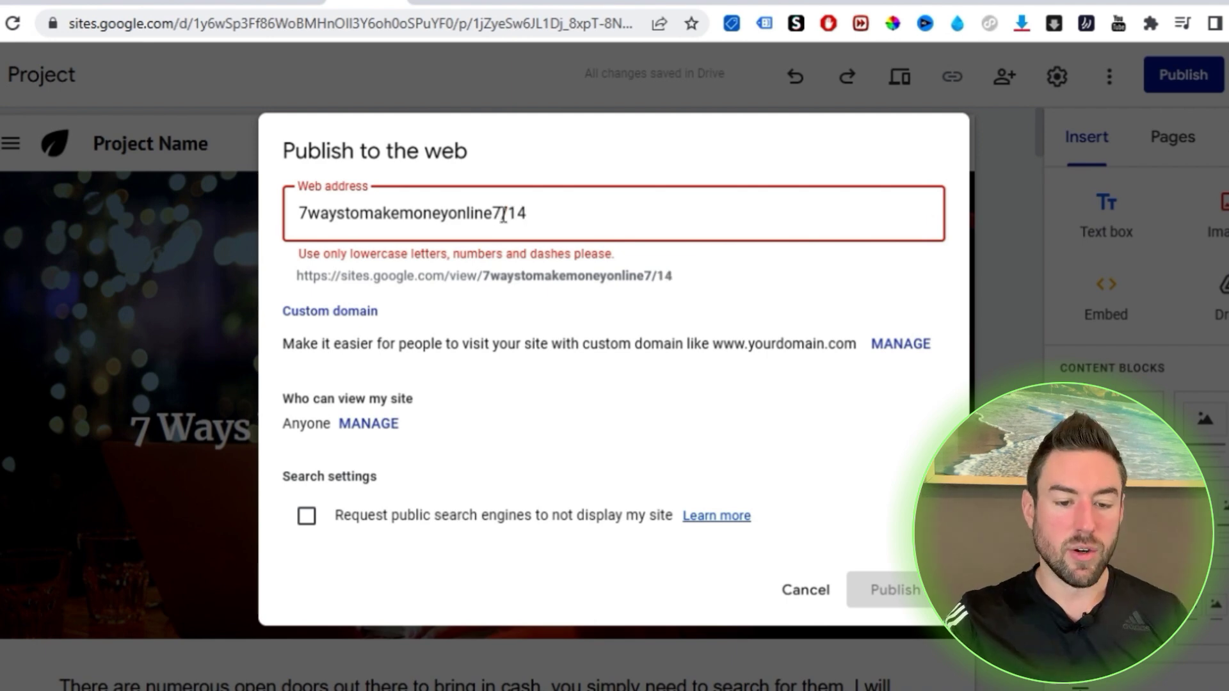
text(-)
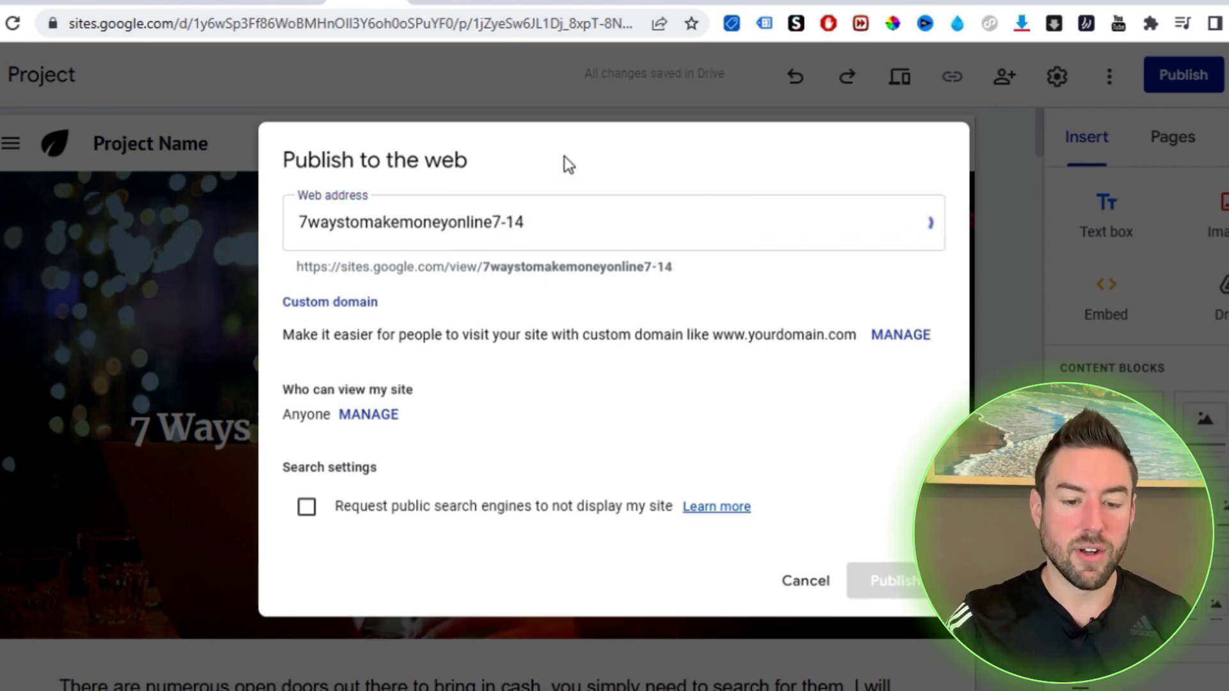
click(893, 580)
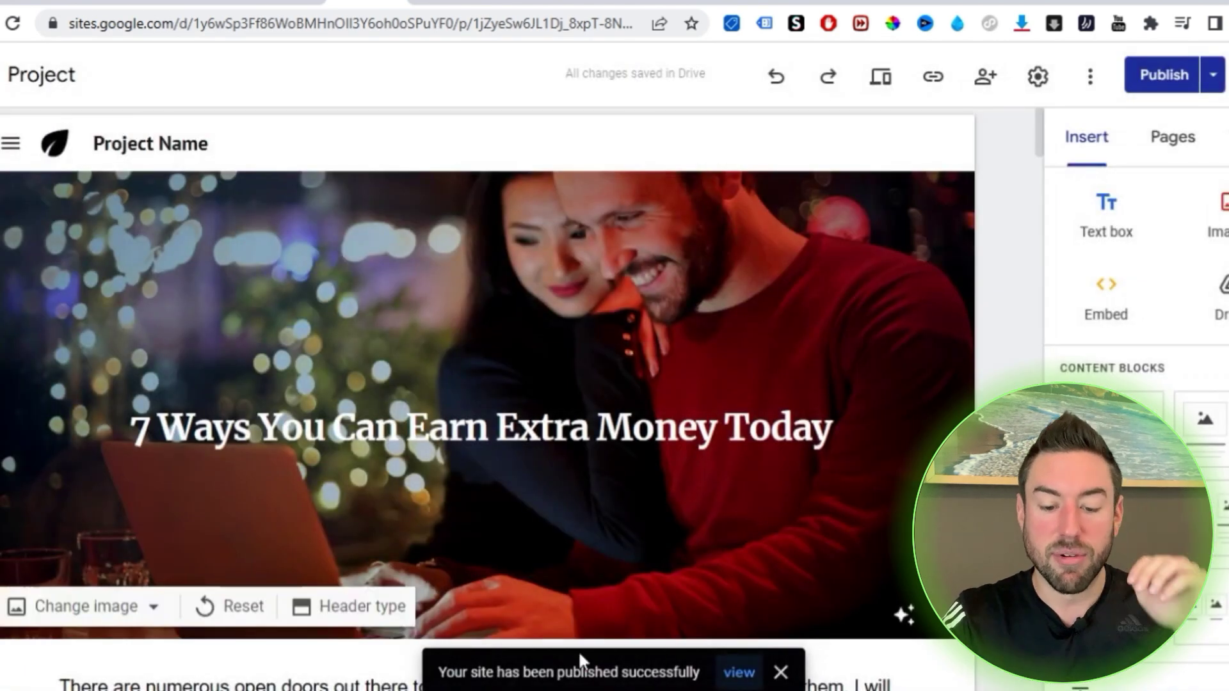
View the published site, review the article through to its end, and test the call-to-action button's link.
click(739, 673)
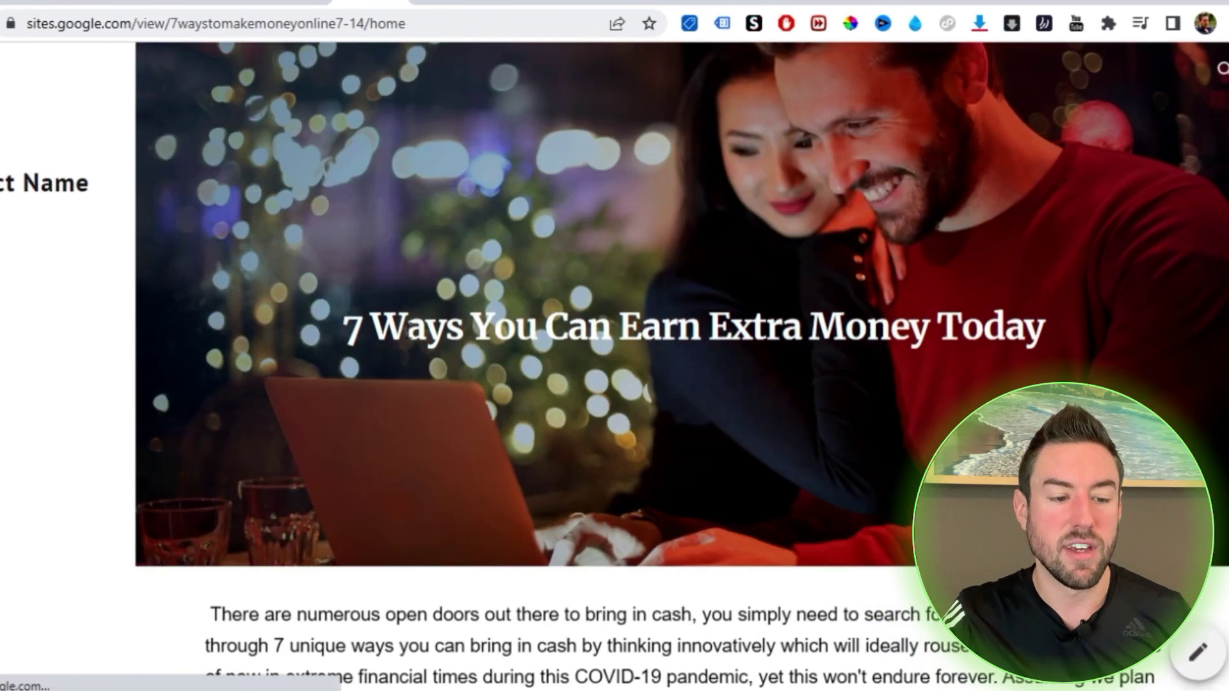
scroll(254, 252, down, 15)
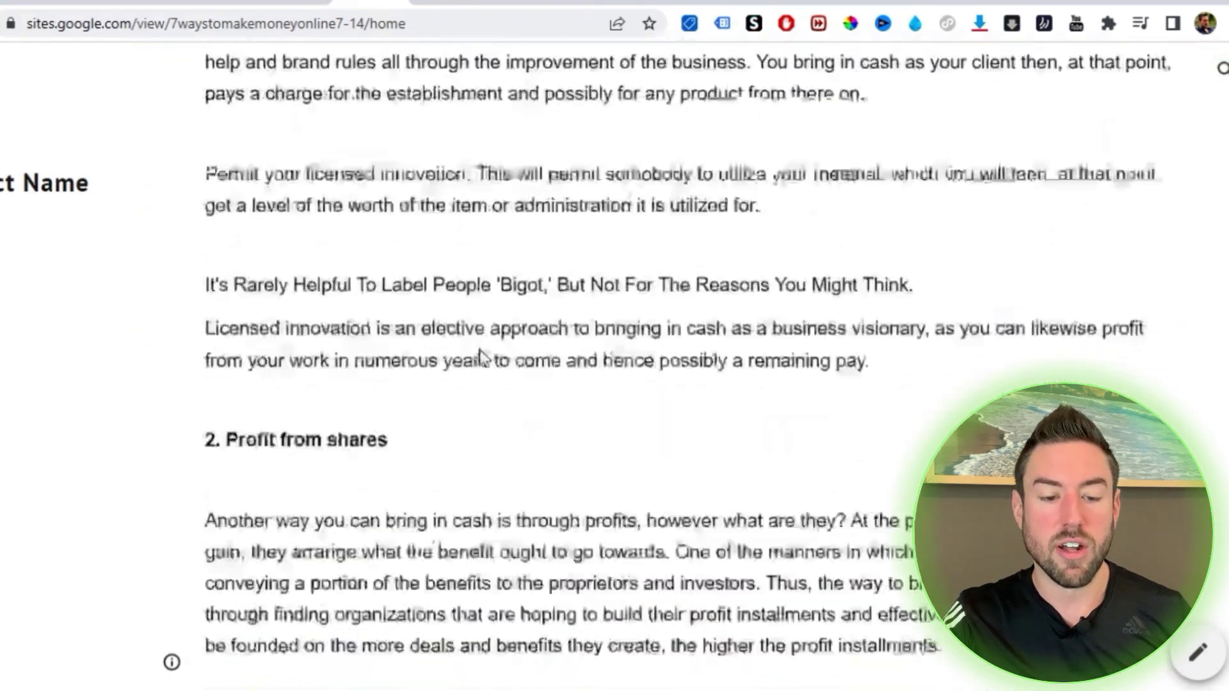
scroll(482, 356, down, 15)
scroll(301, 340, up, 2)
scroll(247, 417, down, 2)
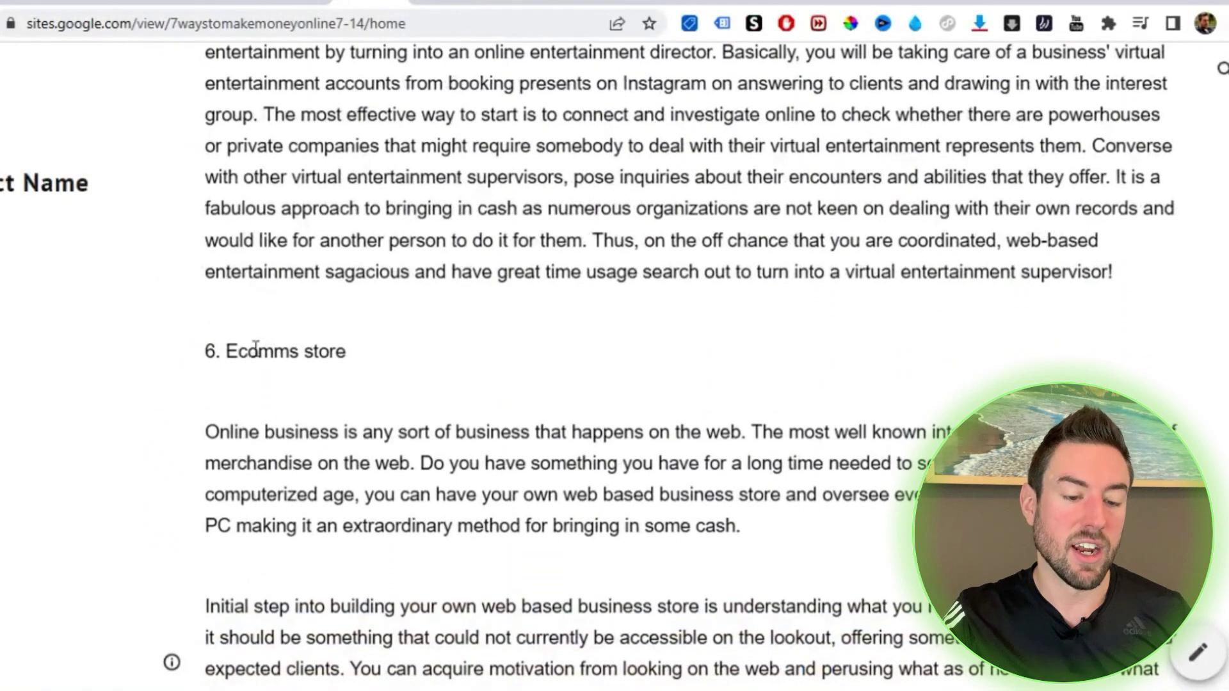
scroll(393, 324, down, 15)
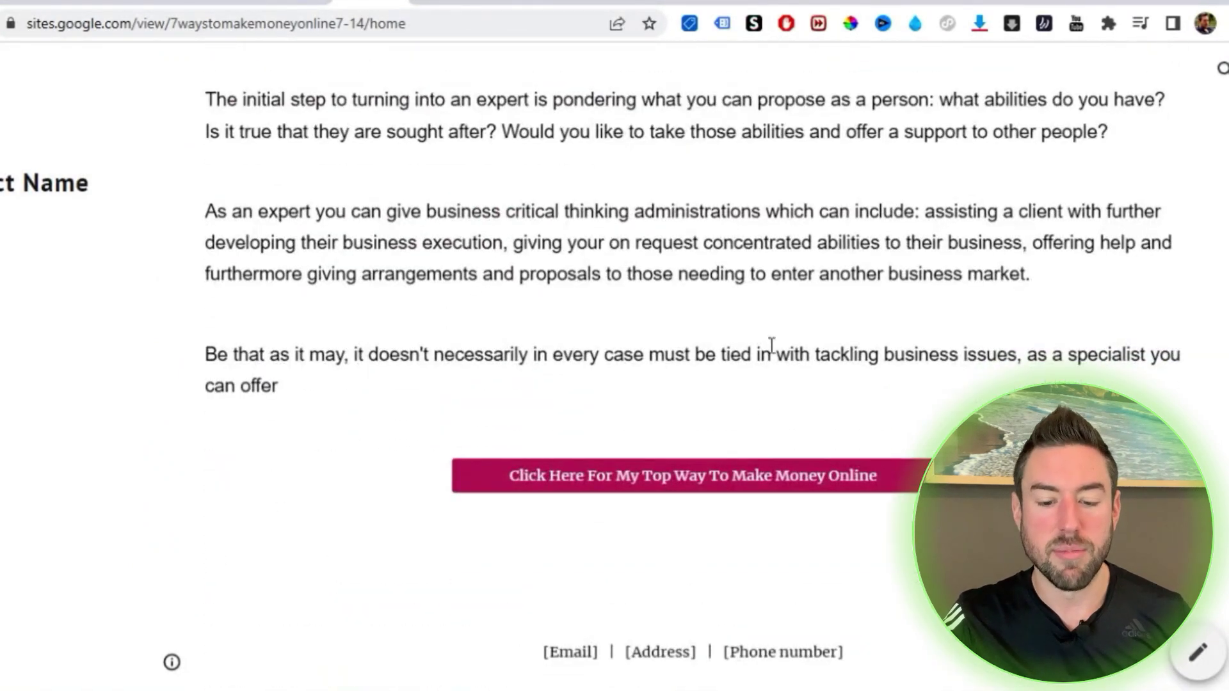
click(720, 475)
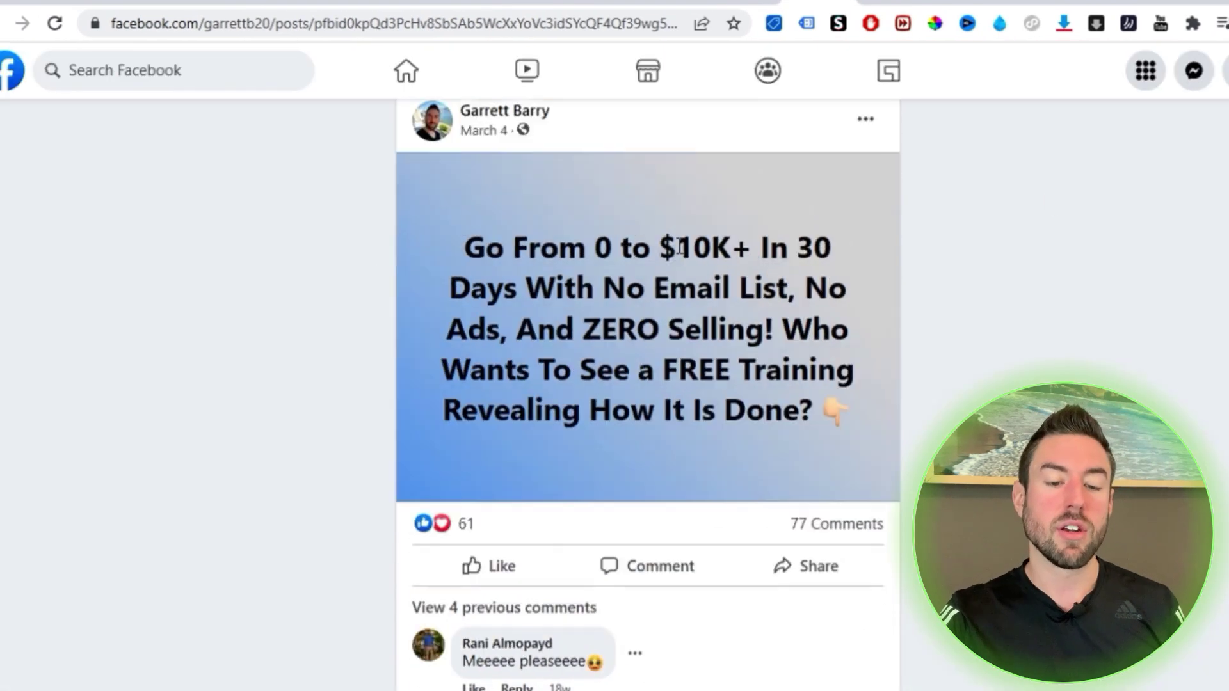
Switch to Facebook and examine the March 4 free-training post's wording and the comments requesting info.
drag(451, 276, 782, 454)
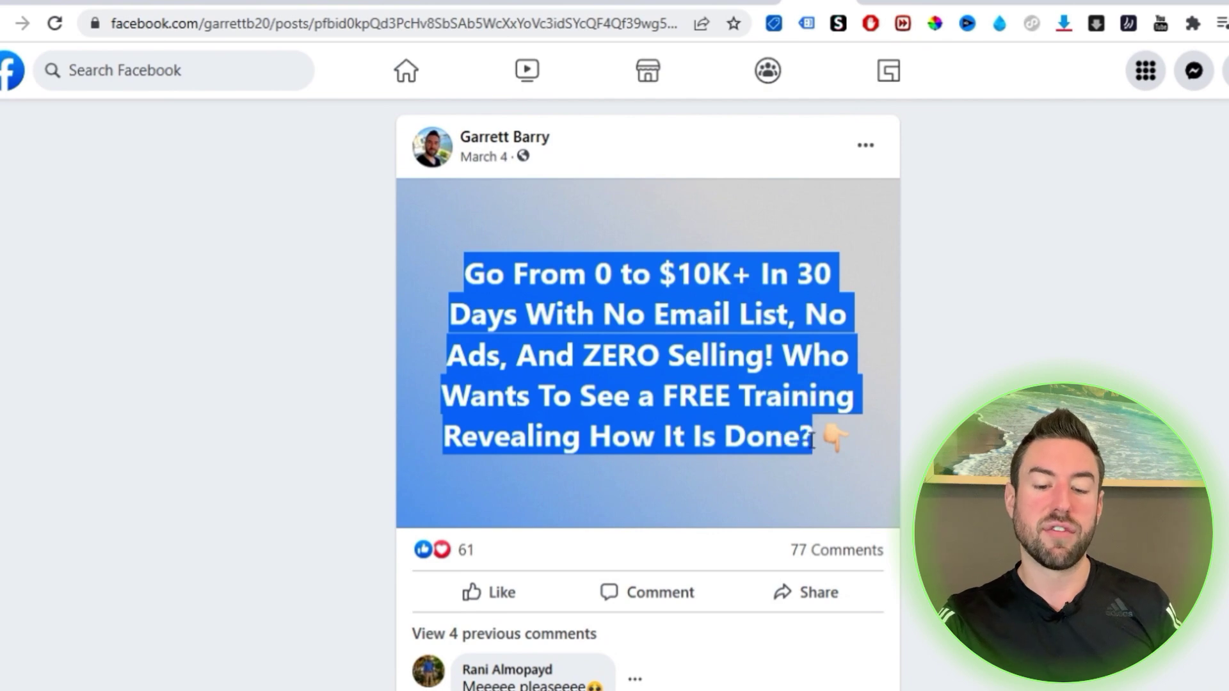
click(22, 290)
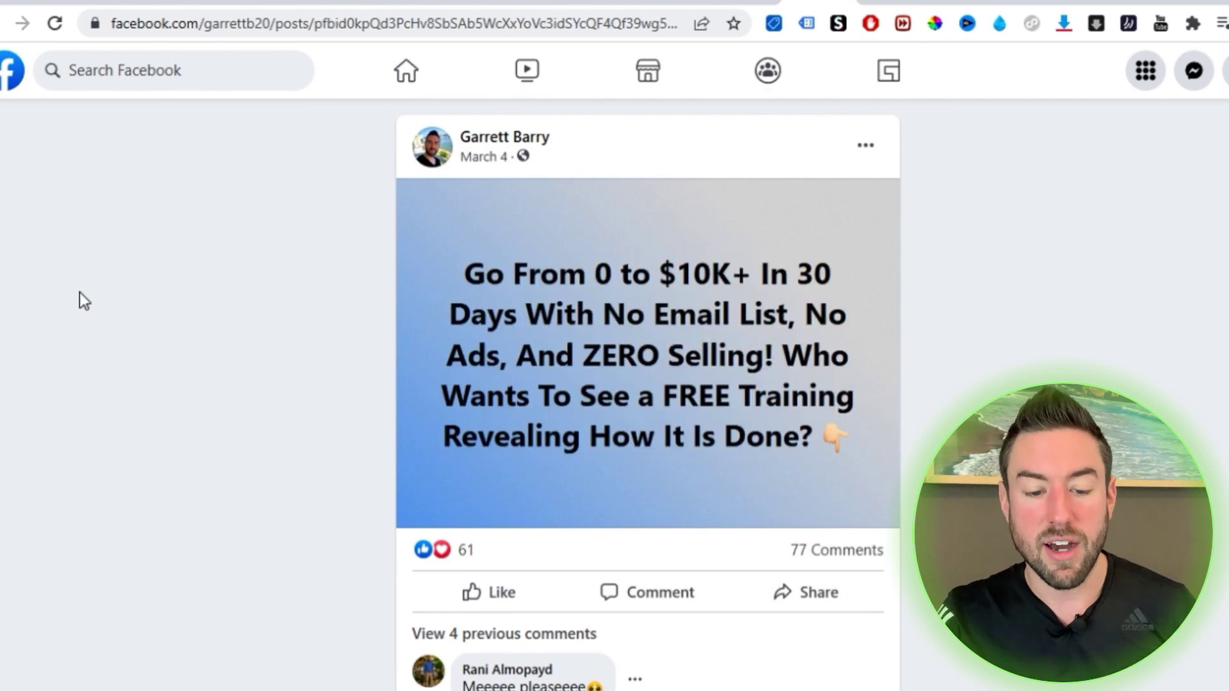
scroll(573, 274, down, 8)
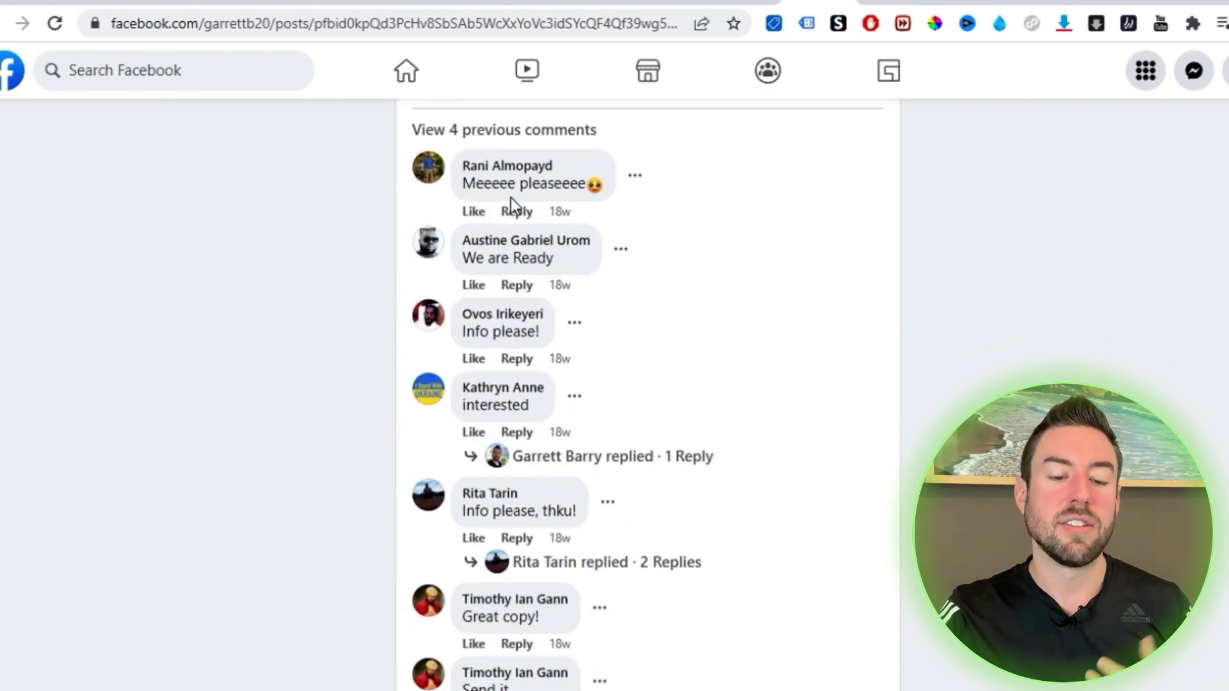
scroll(512, 218, down, 11)
scroll(510, 355, up, 7)
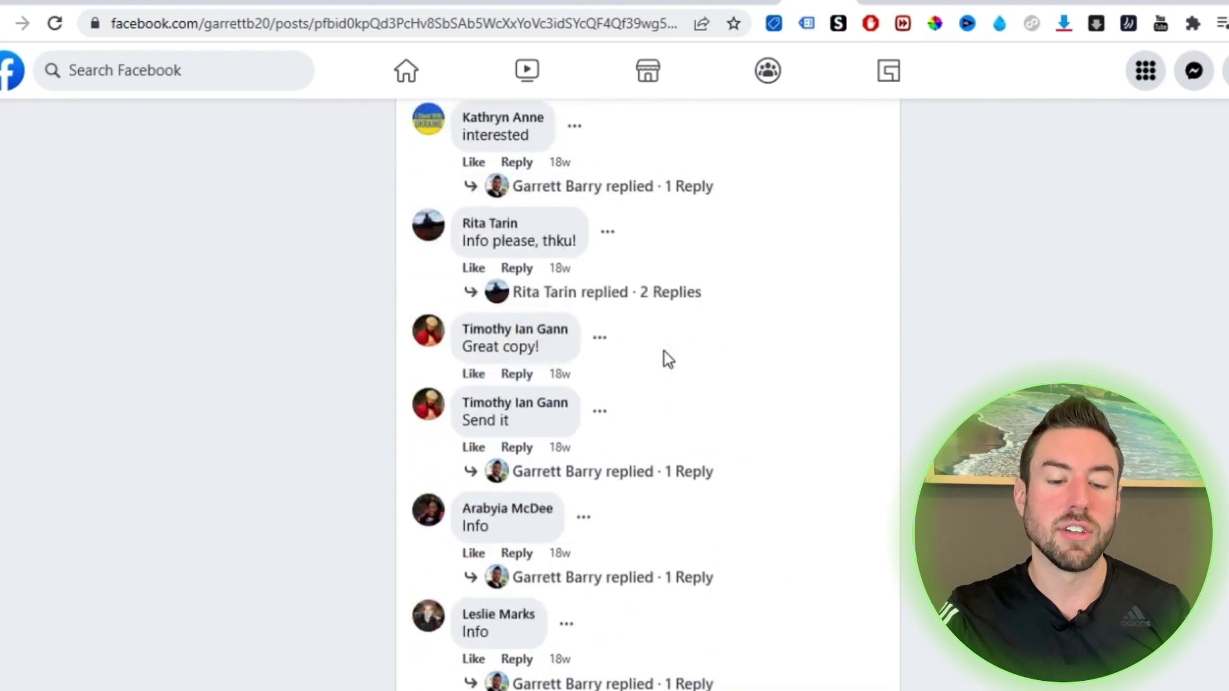
scroll(664, 358, up, 10)
scroll(647, 384, down, 9)
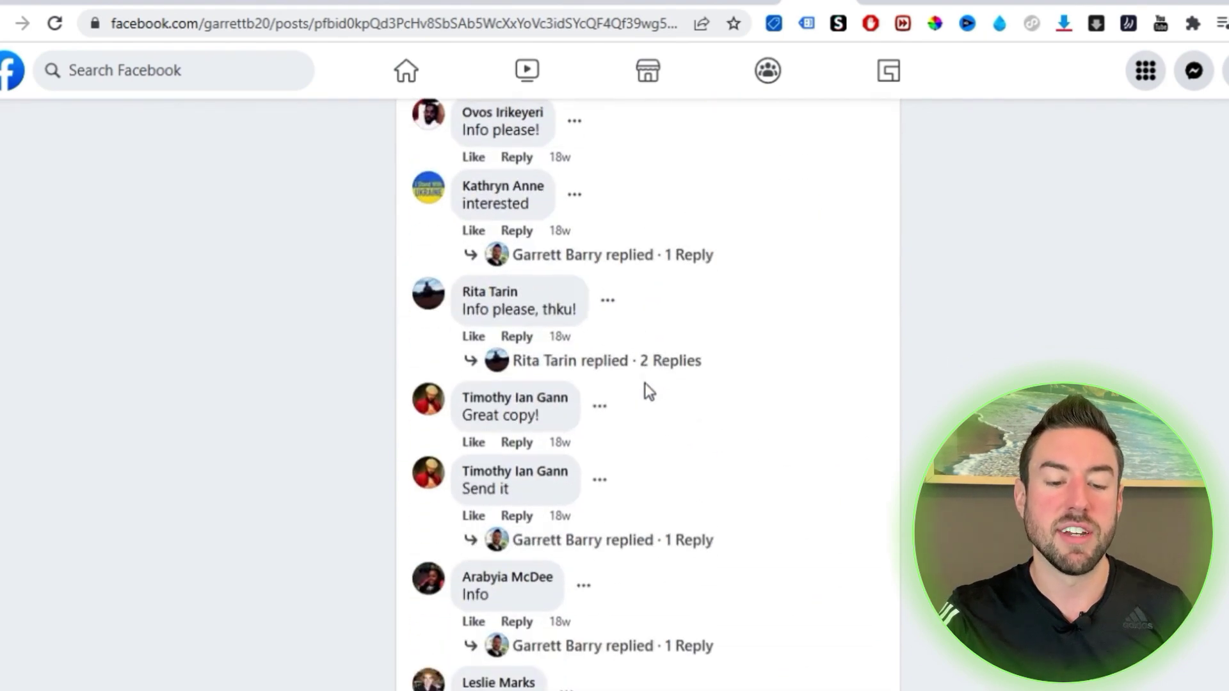
scroll(645, 320, up, 2)
scroll(557, 269, up, 11)
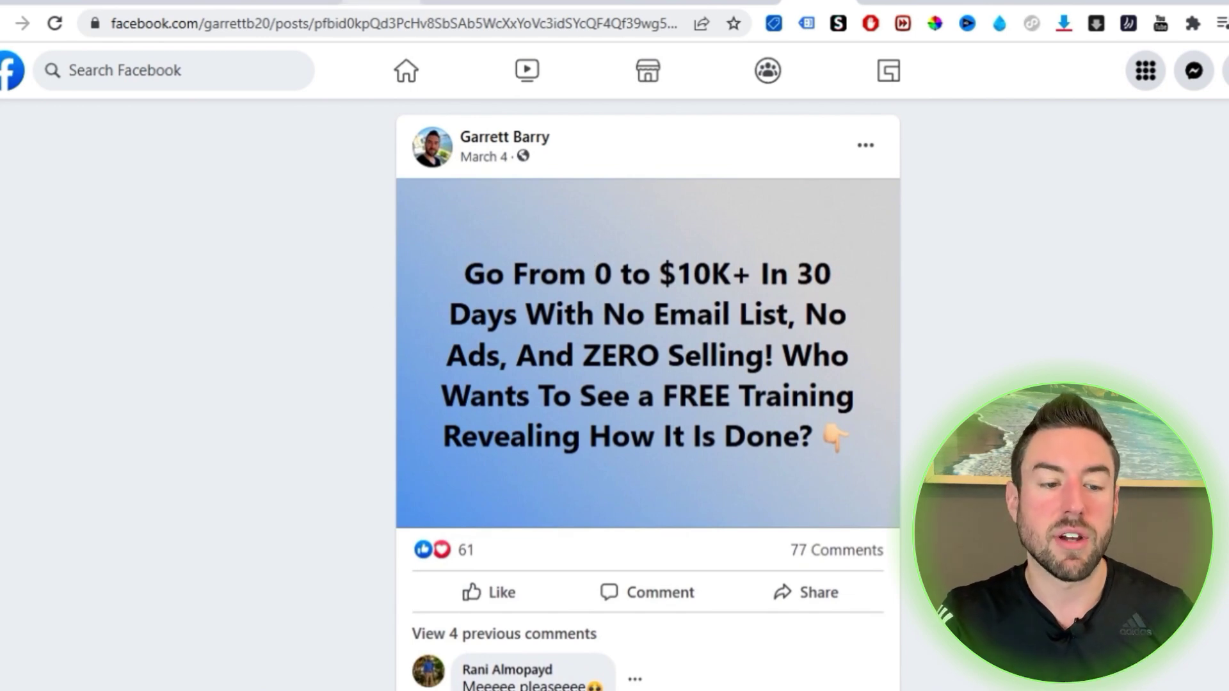
Search Facebook groups for "make money online" and compare the groups' member counts and posting frequency.
click(107, 70)
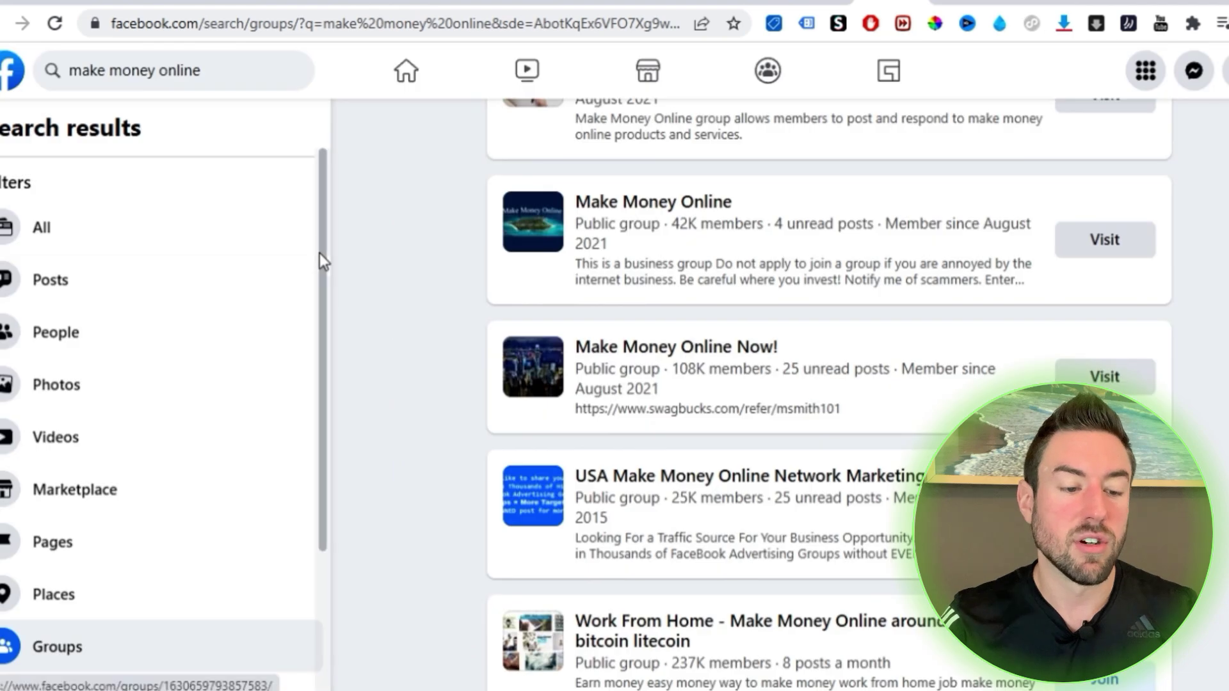
scroll(96, 359, down, 3)
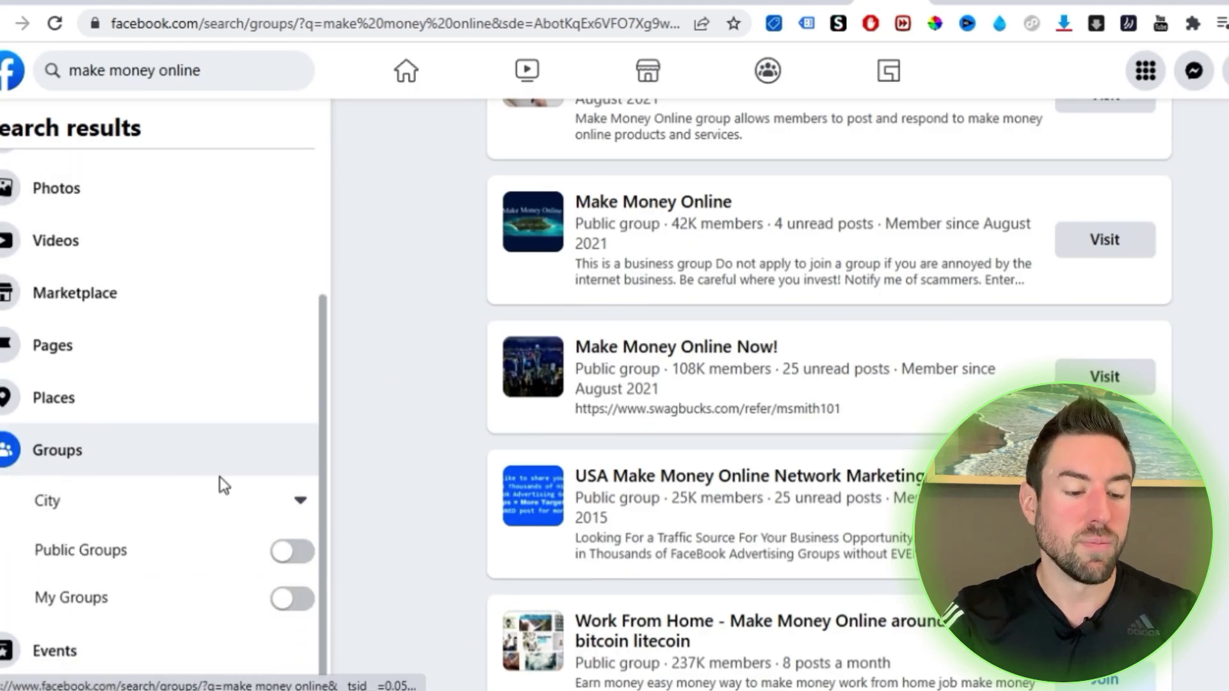
scroll(230, 525, up, 3)
scroll(128, 544, down, 3)
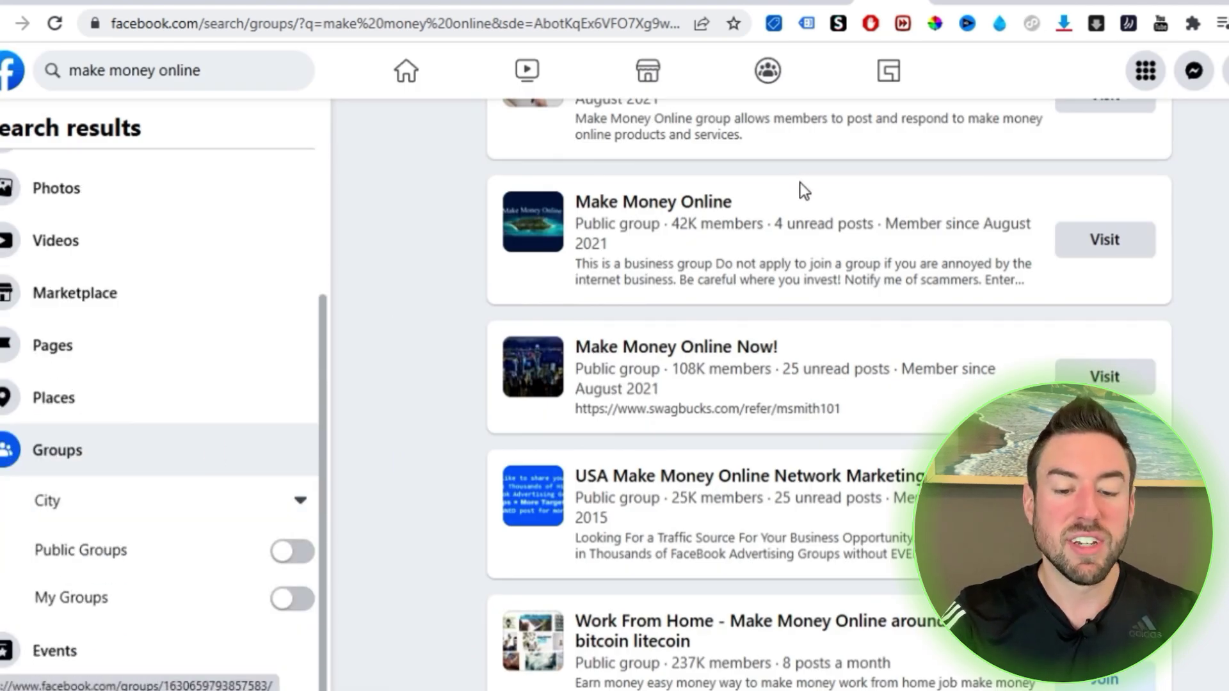
scroll(804, 191, up, 2)
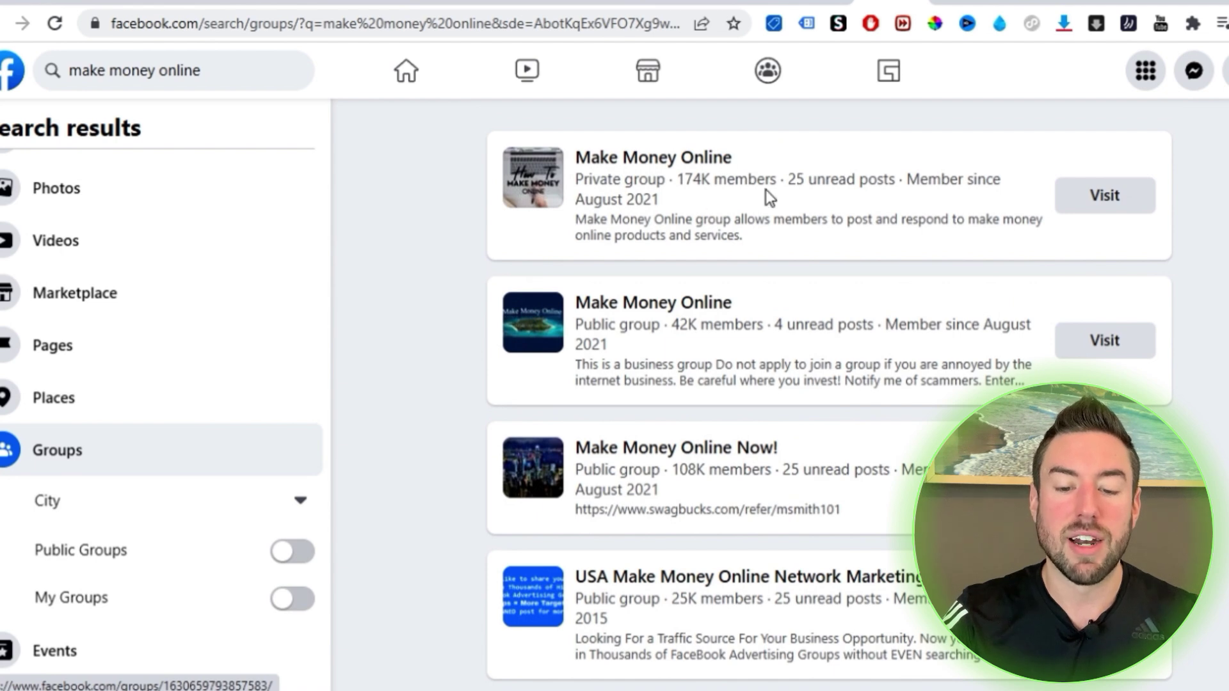
scroll(767, 190, down, 3)
scroll(896, 304, down, 3)
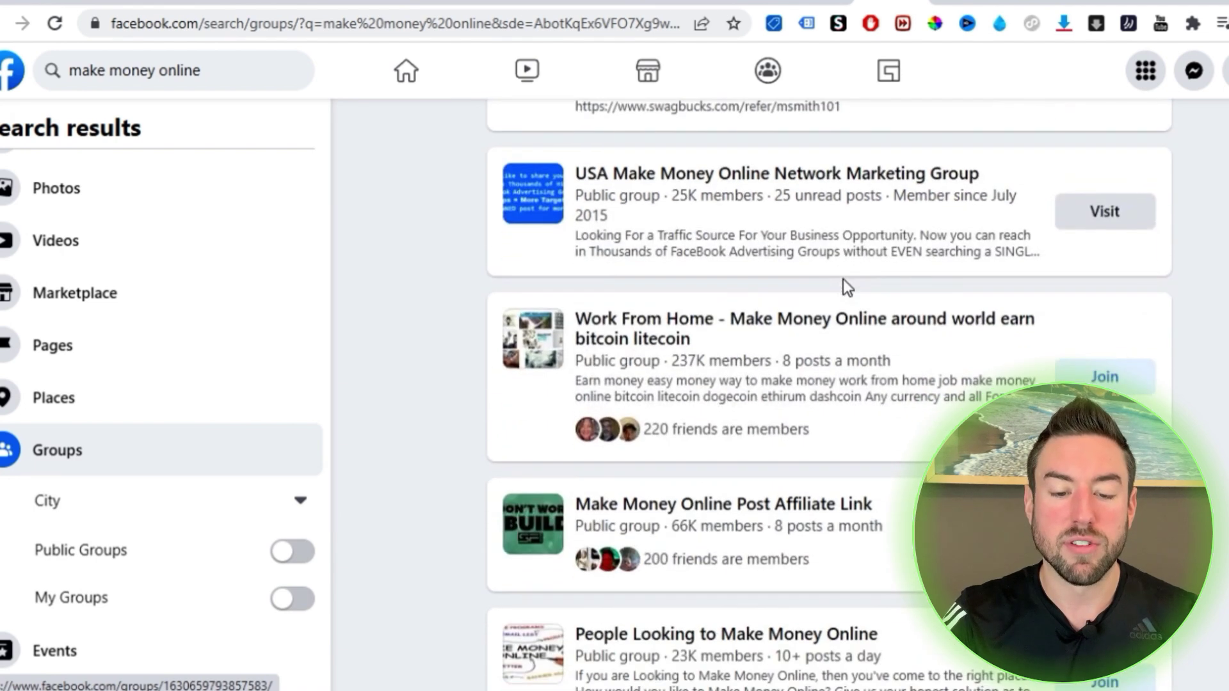
scroll(843, 282, down, 3)
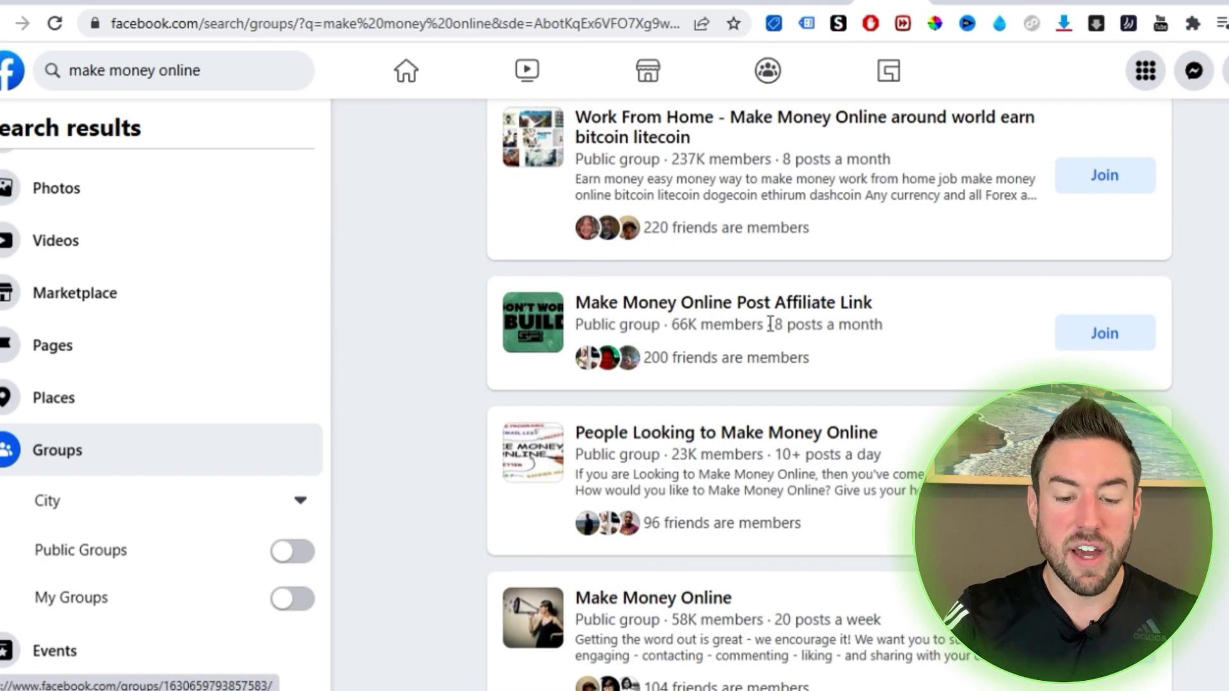
drag(772, 324, 896, 324)
click(893, 324)
scroll(893, 323, down, 5)
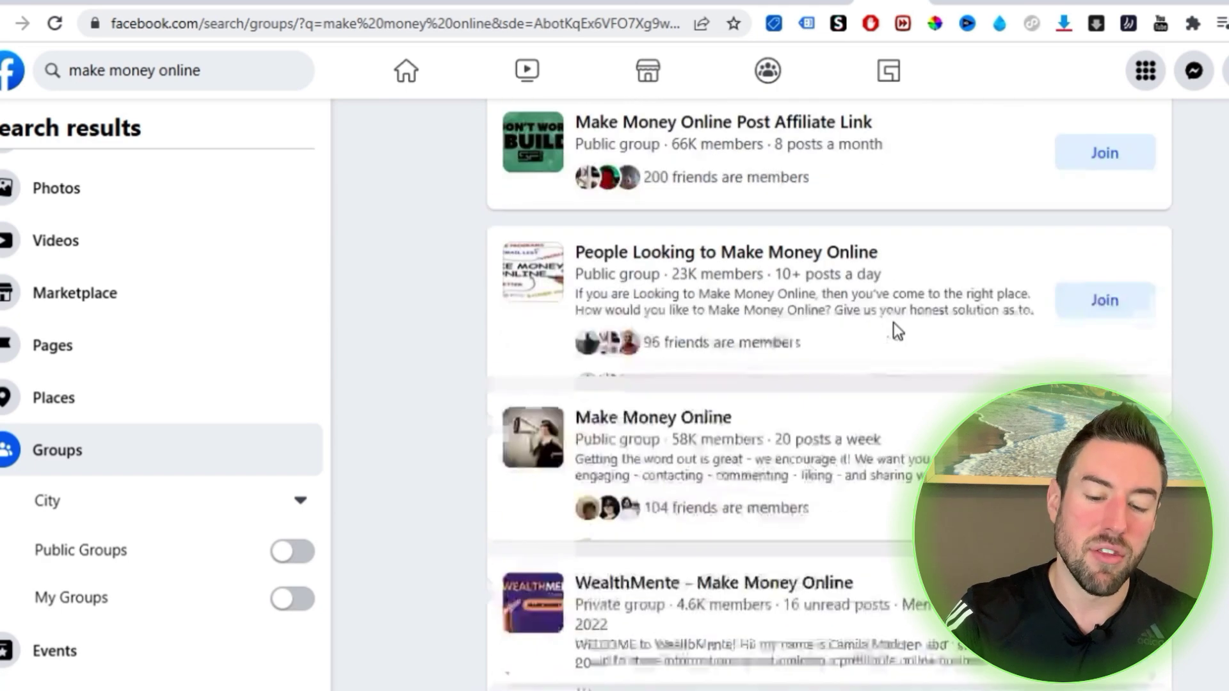
scroll(684, 256, up, 2)
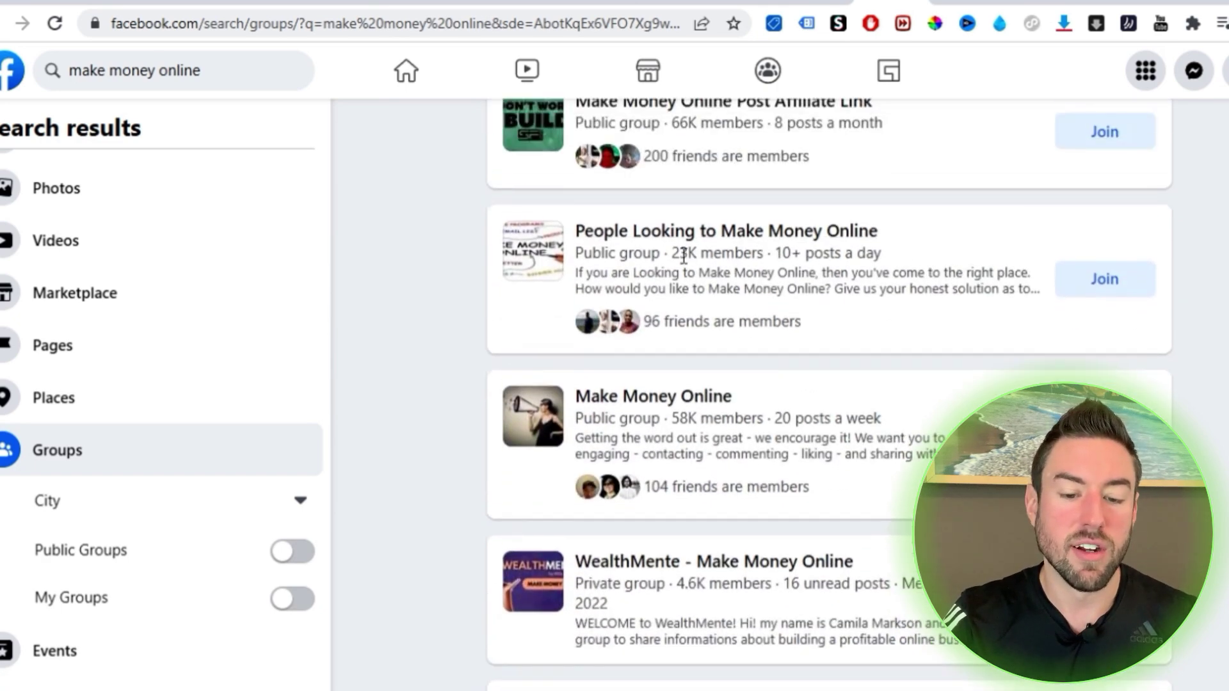
drag(778, 255, 875, 254)
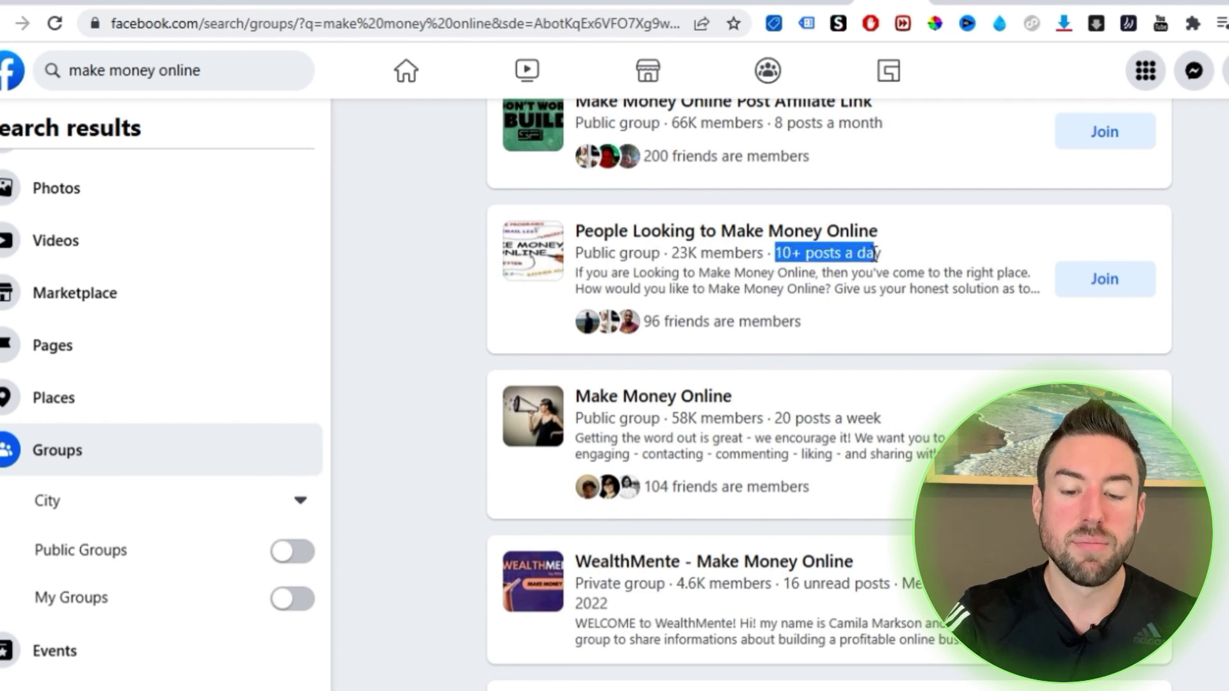
Open the Make Money Online Now! group and start a new post in its discussion.
click(851, 373)
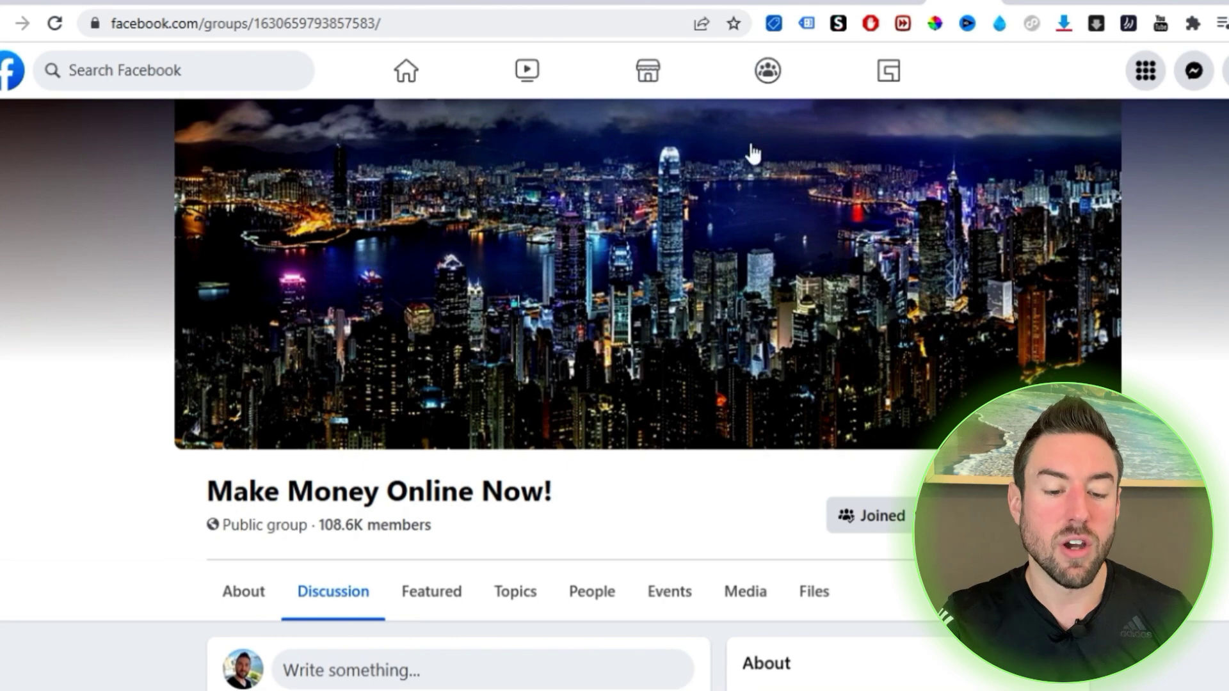
scroll(579, 288, down, 3)
scroll(576, 274, up, 5)
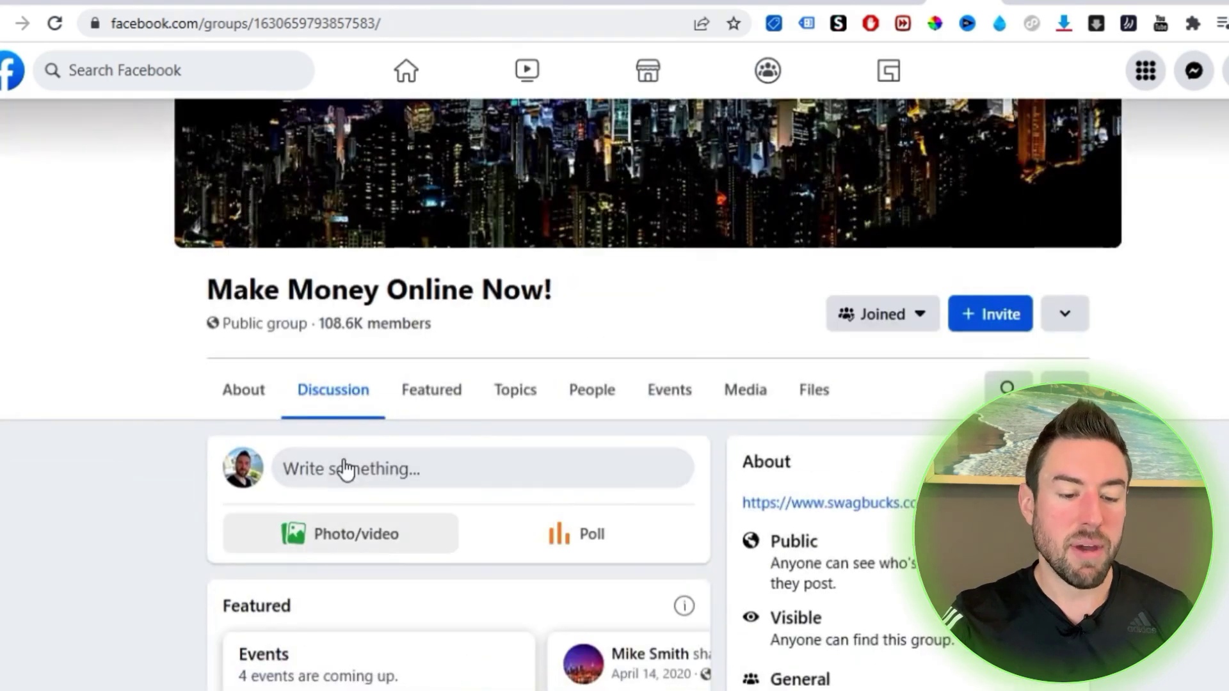
scroll(346, 466, down, 3)
click(377, 273)
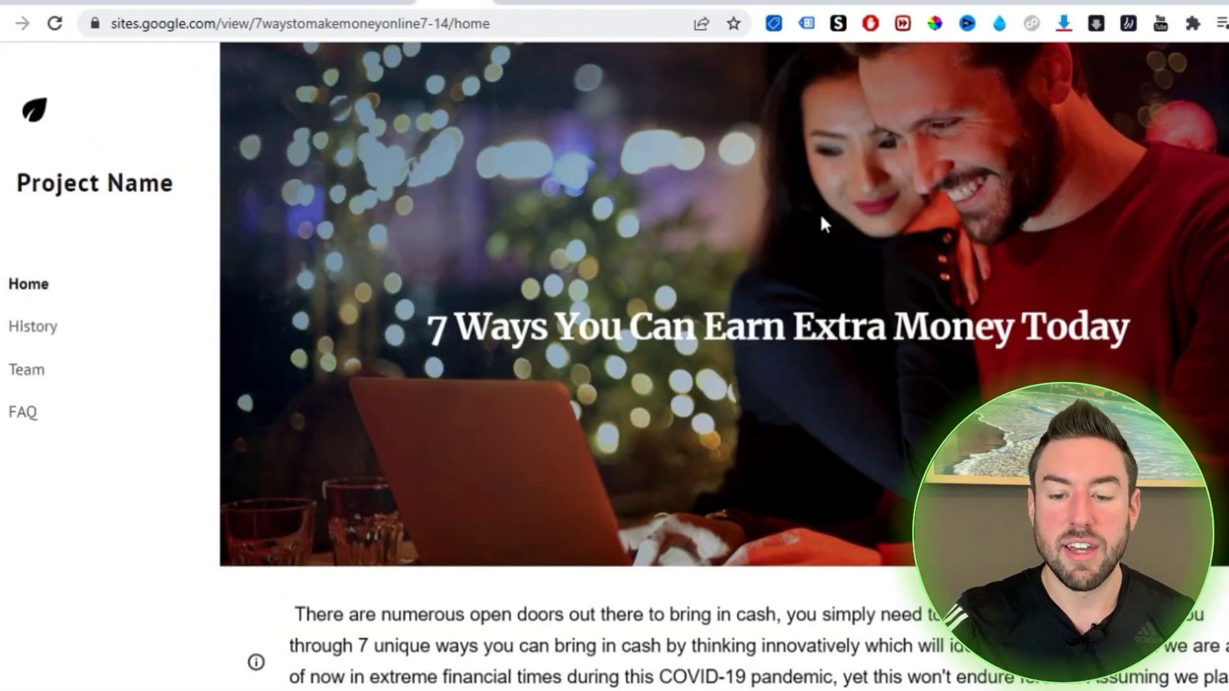
Write the group post "WOW! Comment "Info" To Learn 7 Ways You Can Earn Extra Money Today!", reusing the headline copied from the published site.
triple_click(839, 327)
right_click(823, 321)
click(858, 340)
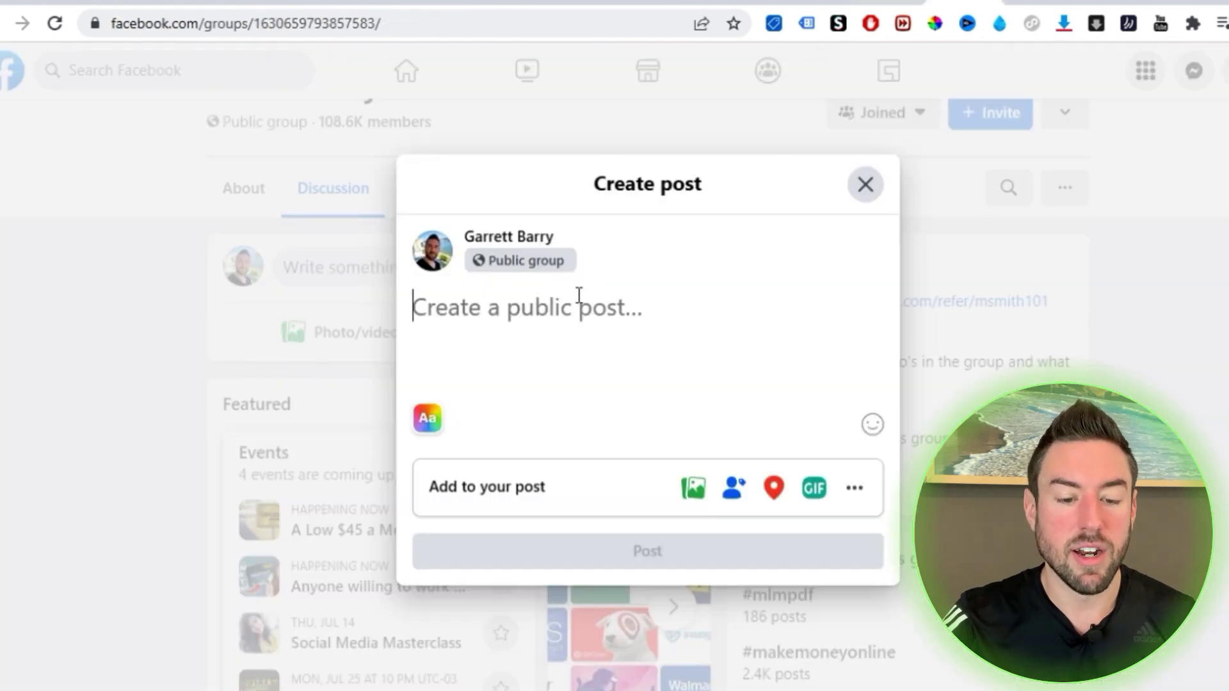
text(WOW! Comment "Info" To Learn 7 Ways You Can Earn Extra Money Today!)
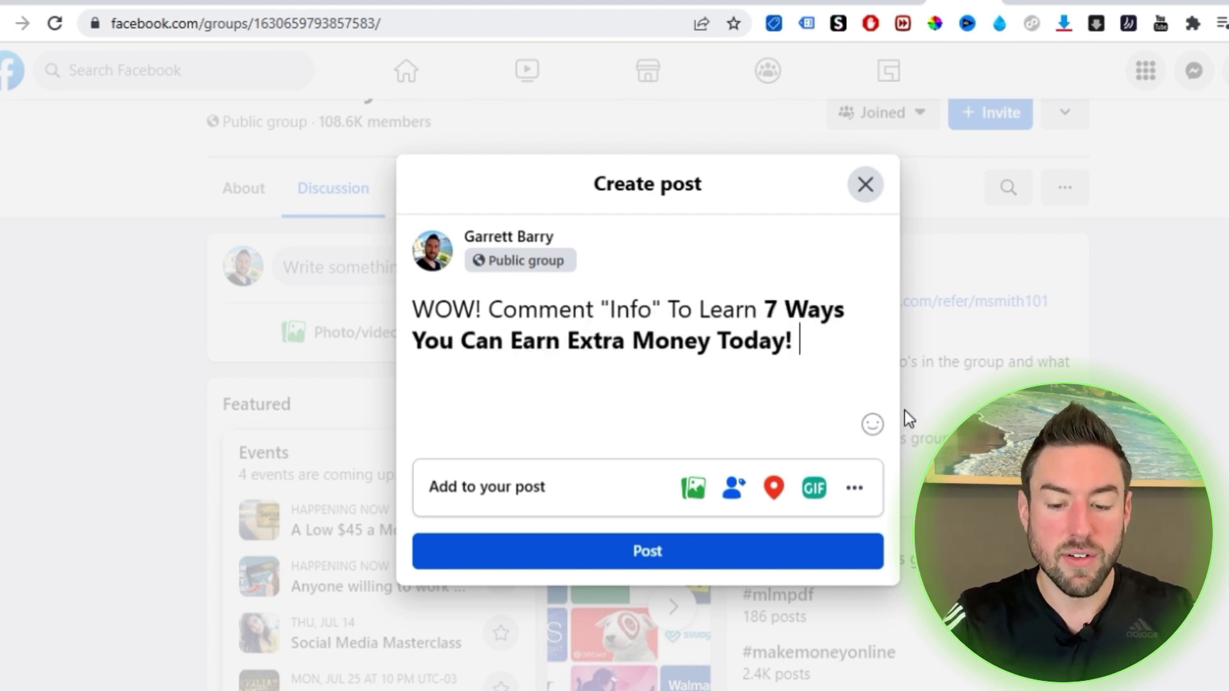
Open the emoji picker for the group post and look through the smileys and people emojis.
click(872, 424)
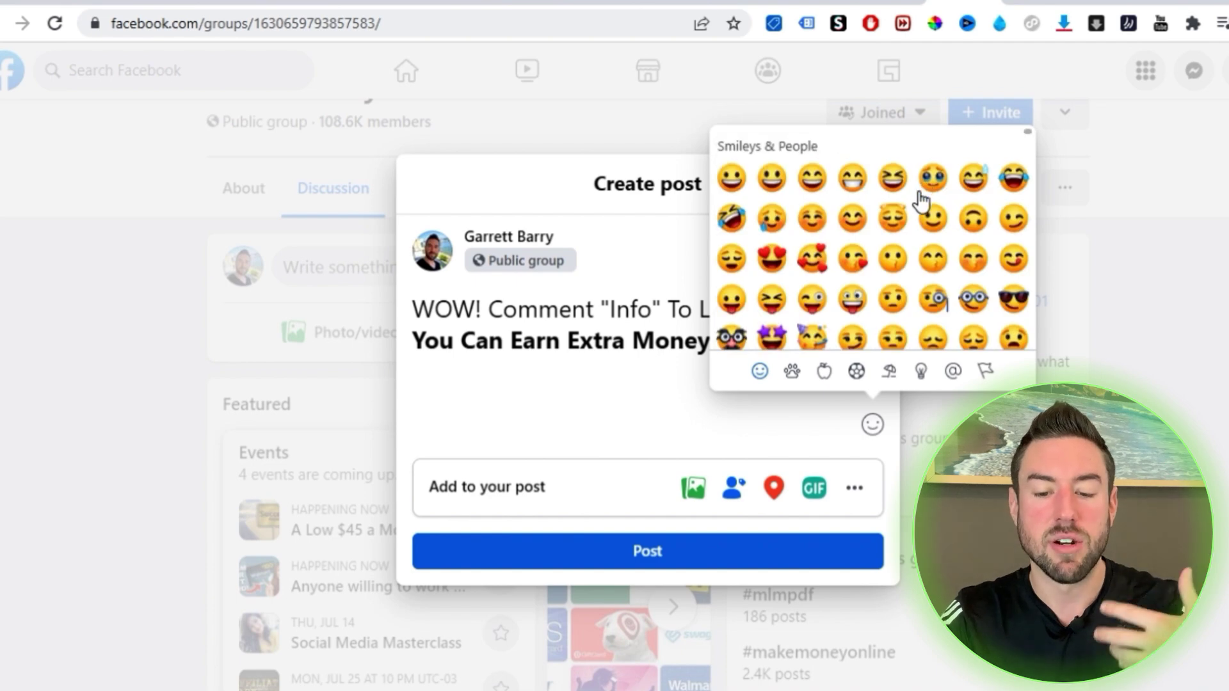
scroll(921, 182, down, 5)
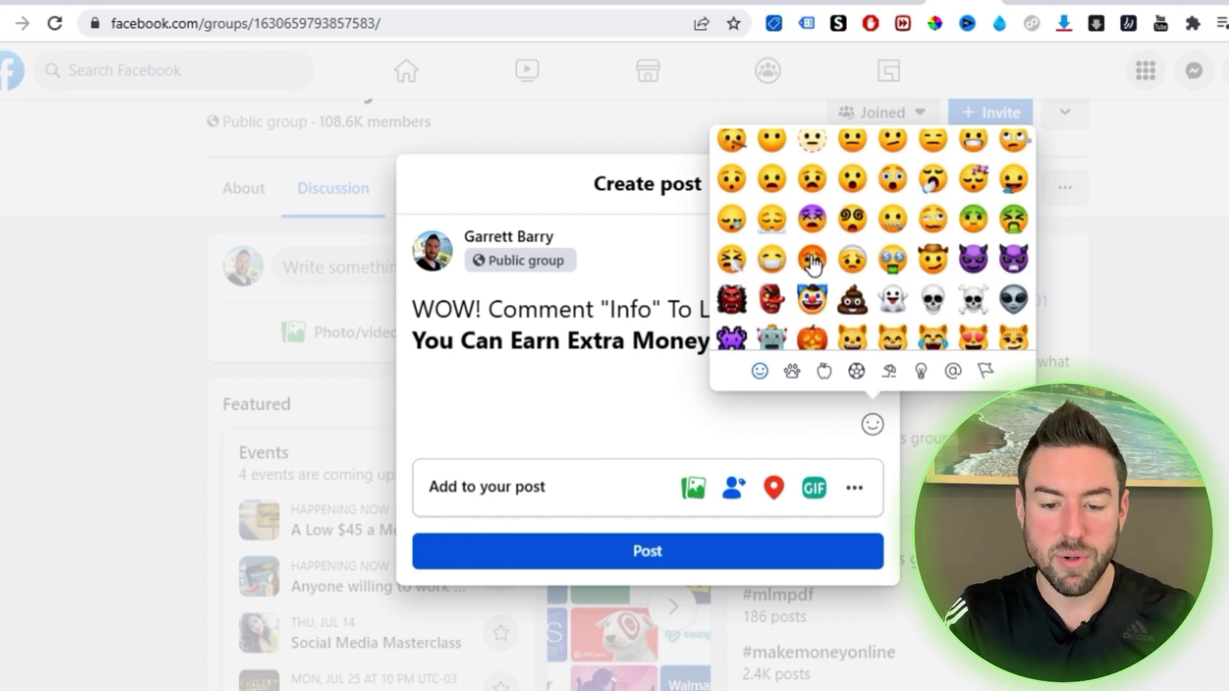
scroll(873, 256, down, 5)
scroll(894, 219, up, 4)
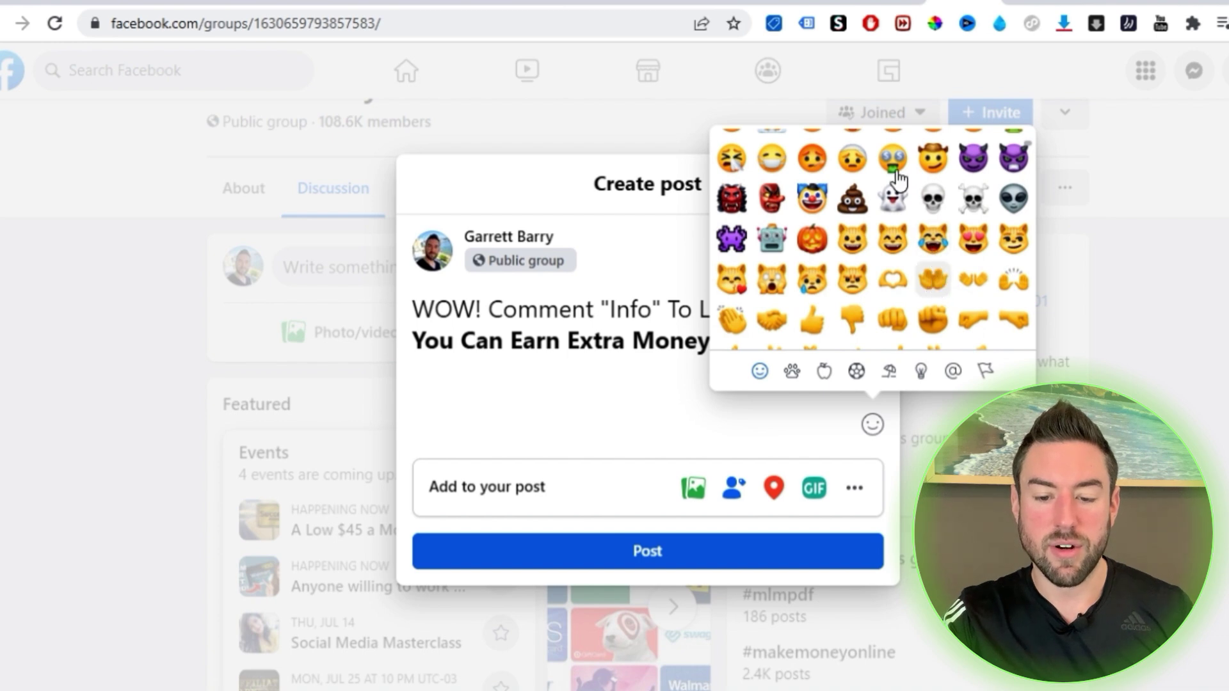
click(744, 276)
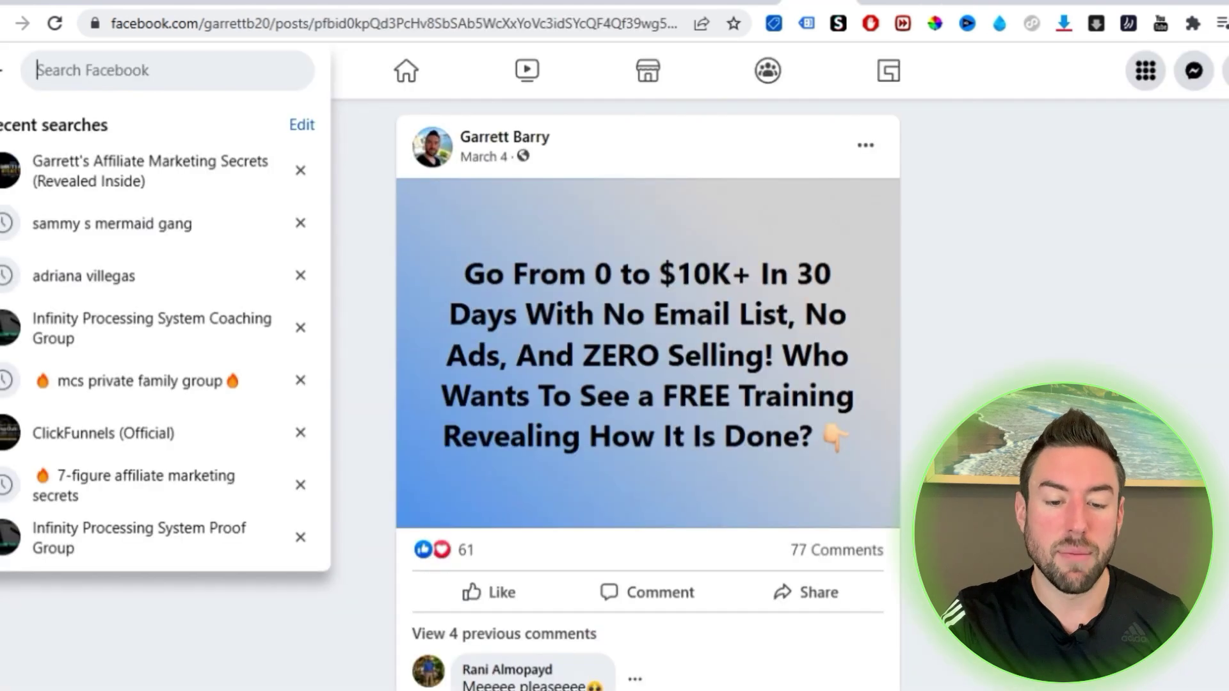
Return to the March 4 free-training post and examine the commenters' info requests and the replies given to them.
scroll(677, 350, down, 6)
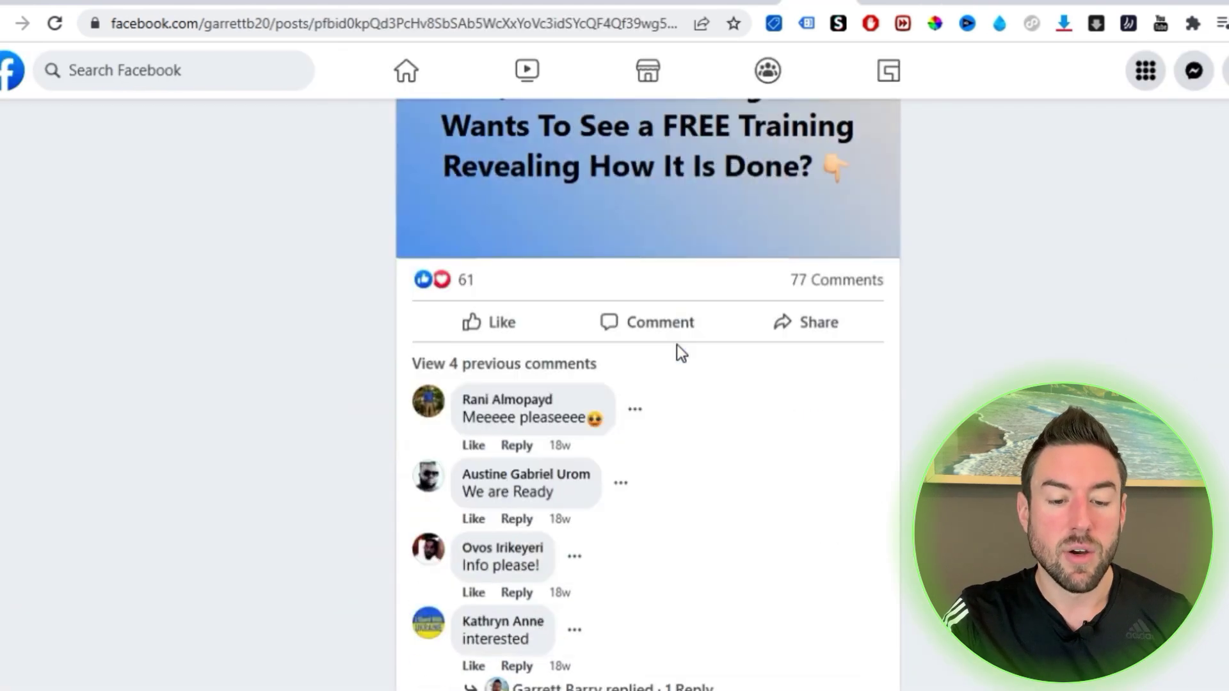
scroll(506, 307, down, 10)
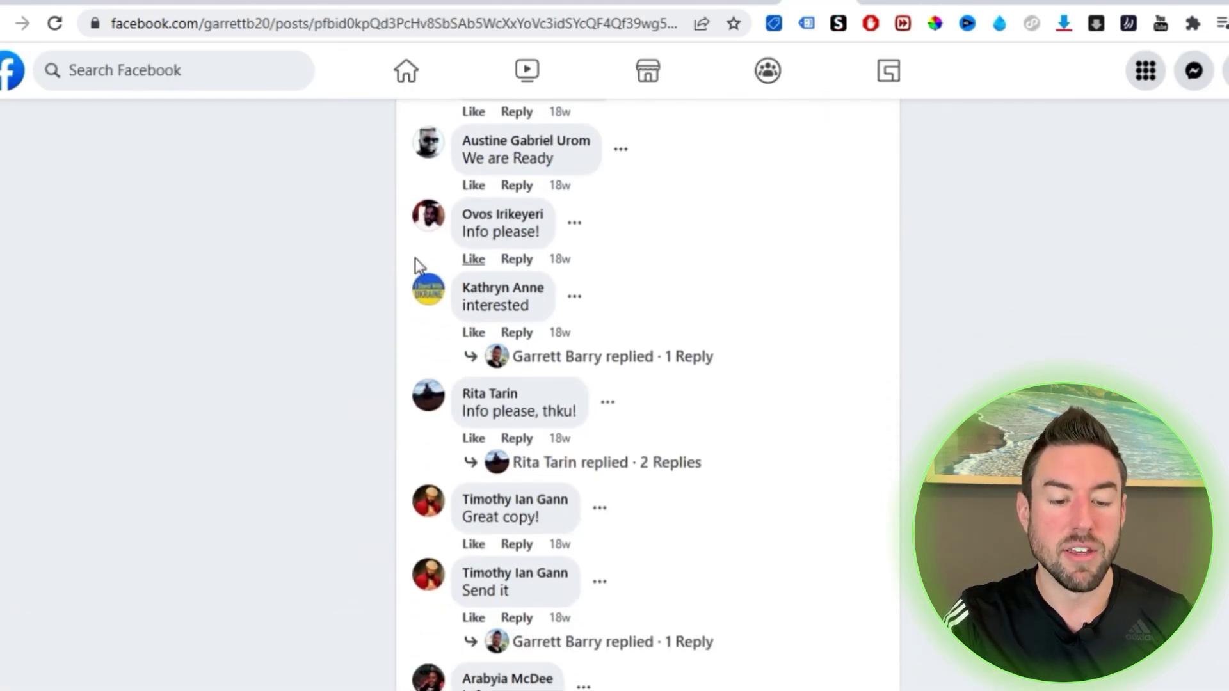
scroll(538, 384, up, 3)
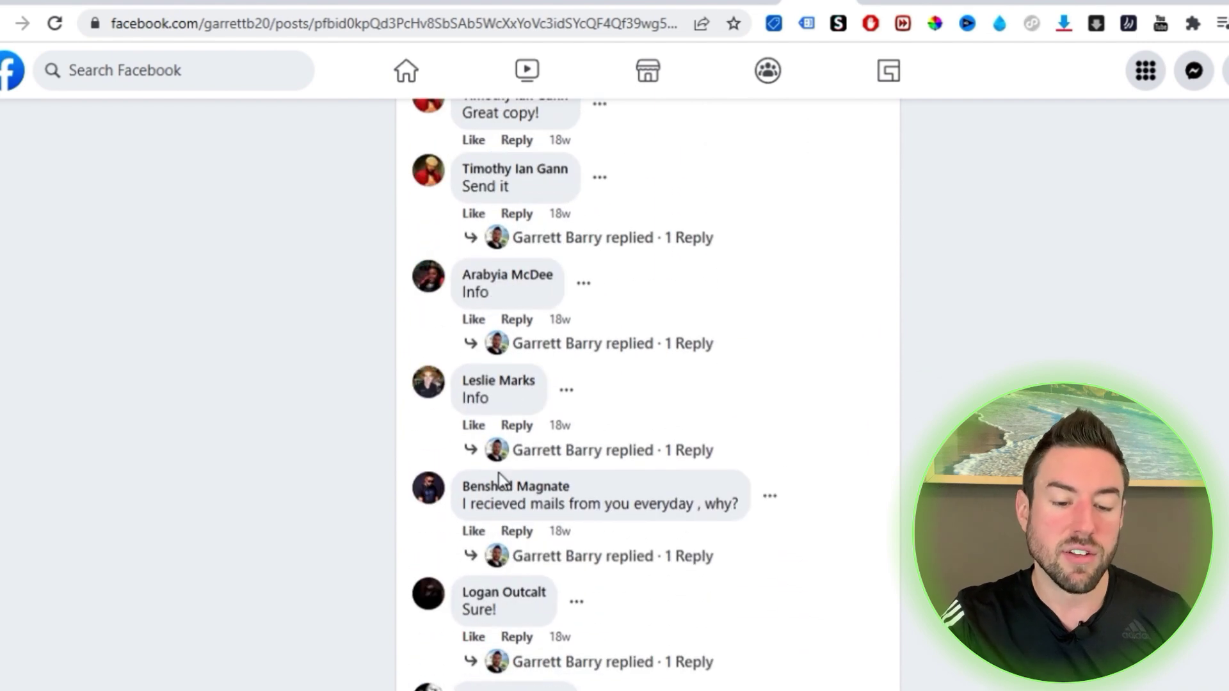
mouse_move(498, 495)
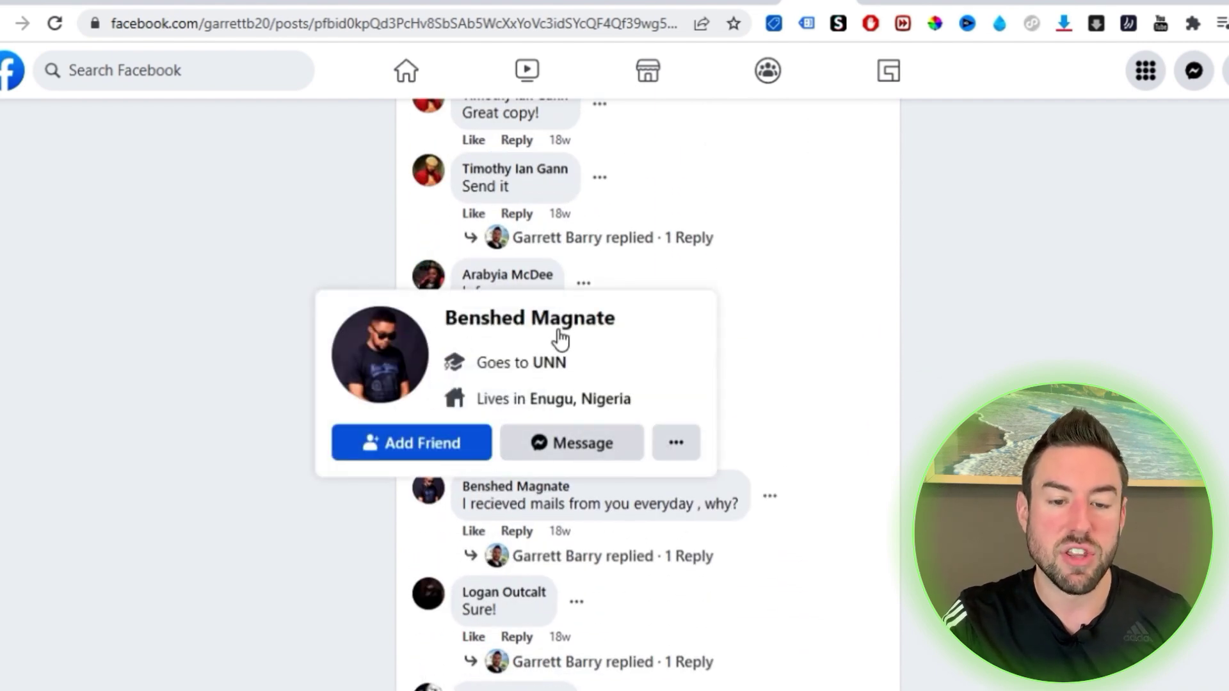
Switch to the published Google Sites page and follow its "Click here for my #1 way to make money online" link above section 3.
click(454, 2)
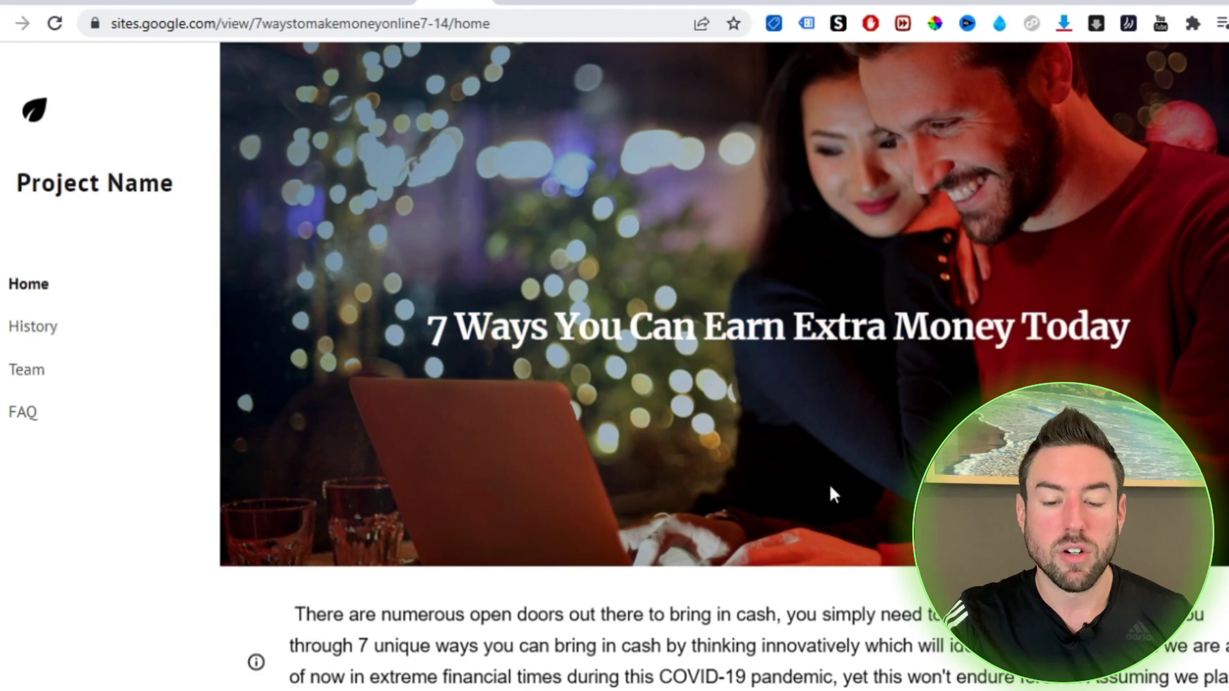
scroll(828, 493, down, 20)
scroll(579, 465, down, 9)
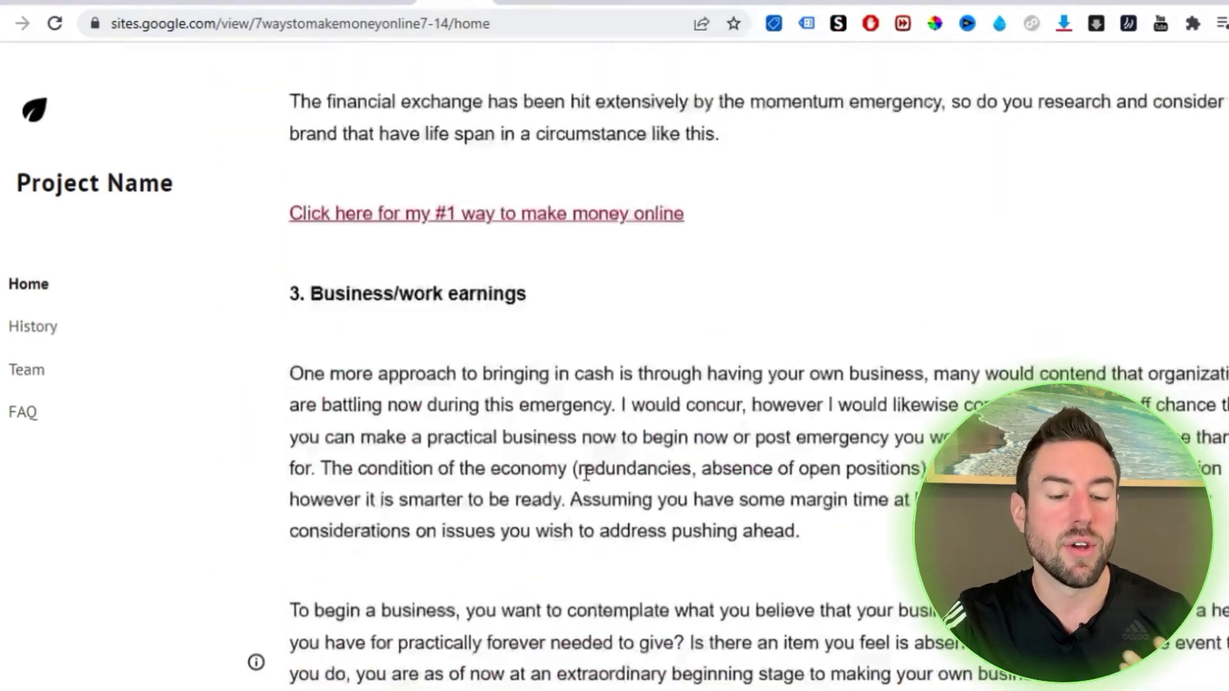
scroll(521, 318, up, 1)
scroll(532, 352, down, 5)
scroll(527, 430, down, 3)
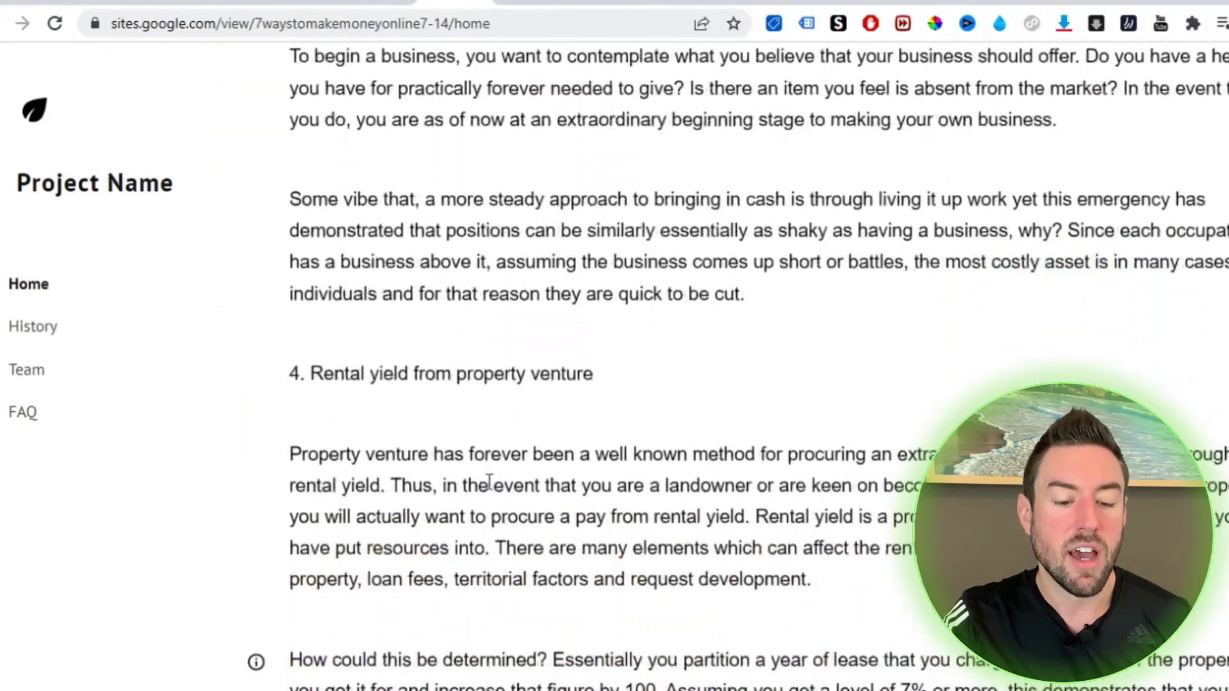
scroll(488, 480, up, 8)
click(514, 269)
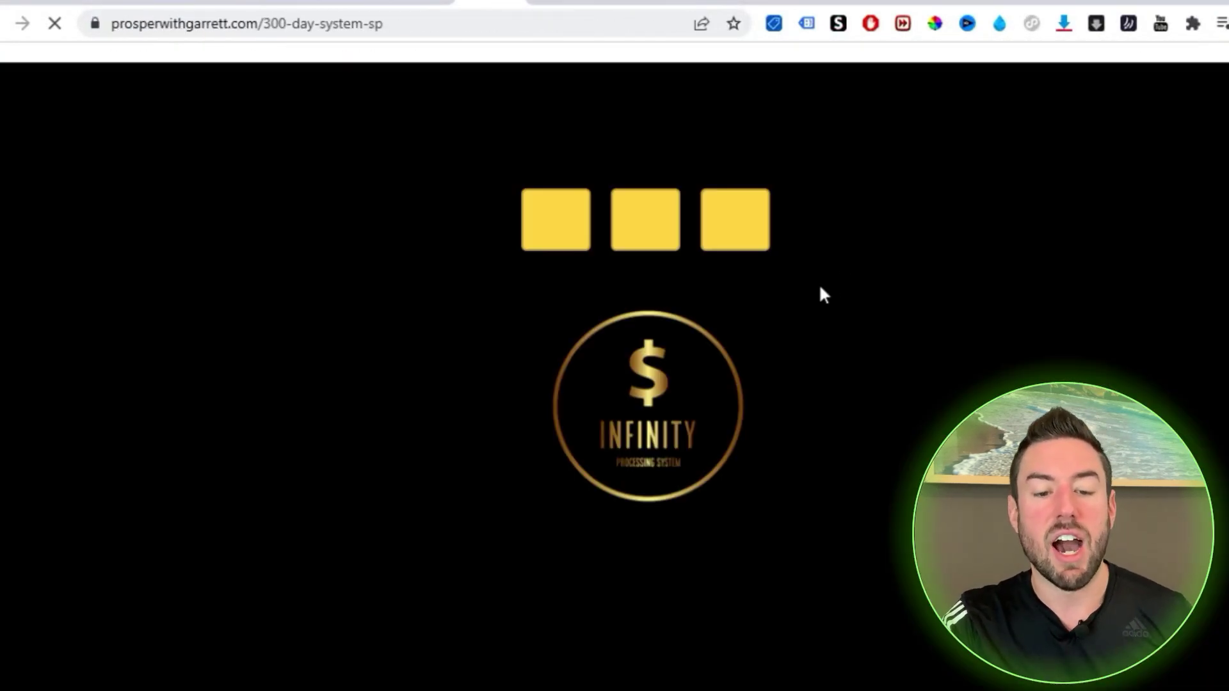
Review the linked Infinity Processing System sales page, from the introduction and IPS description back to the video.
scroll(826, 307, down, 12)
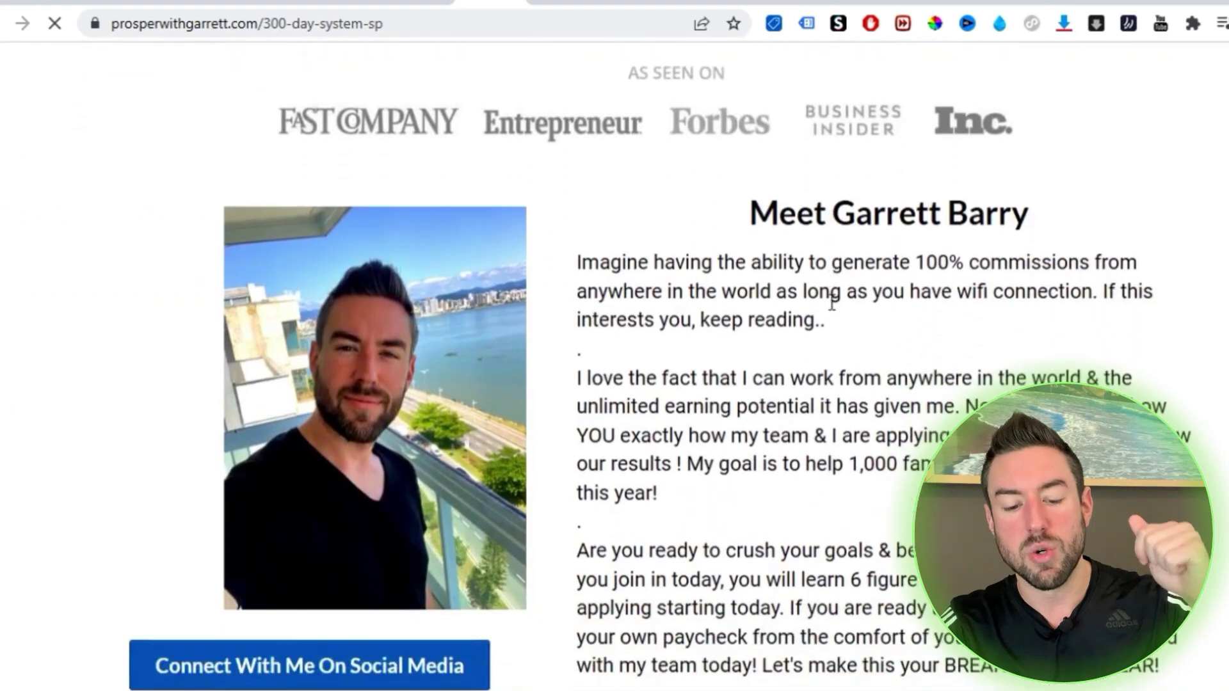
scroll(834, 302, down, 20)
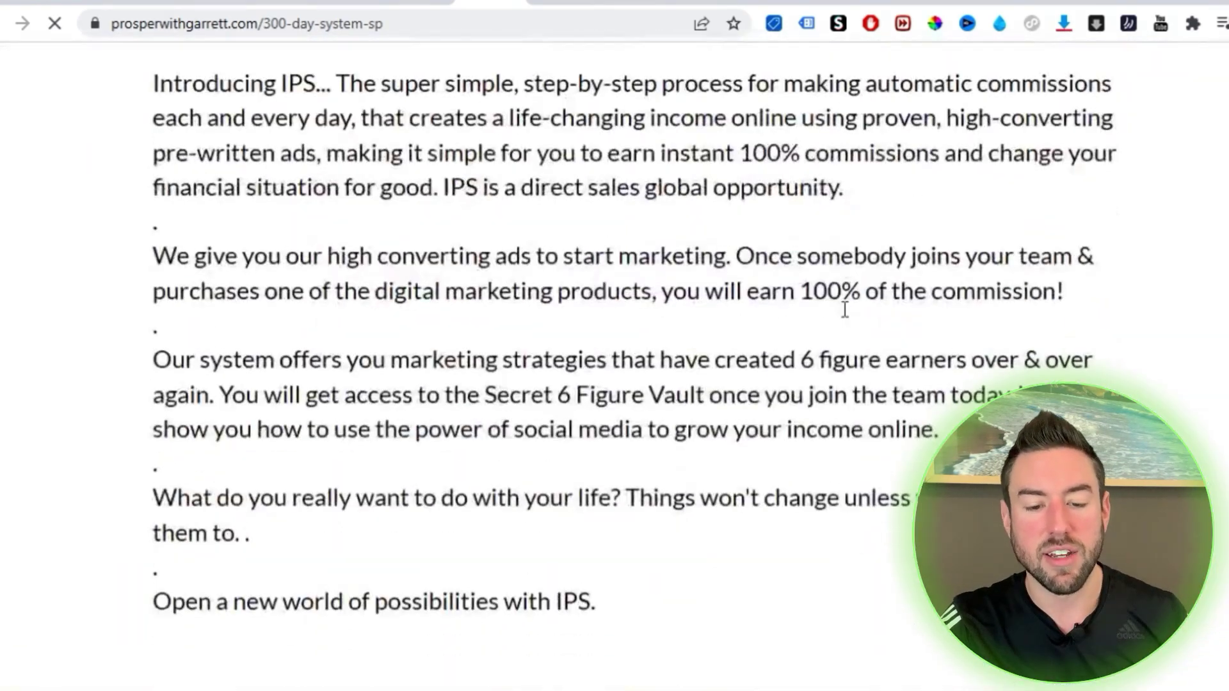
scroll(850, 314, up, 7)
scroll(852, 310, up, 10)
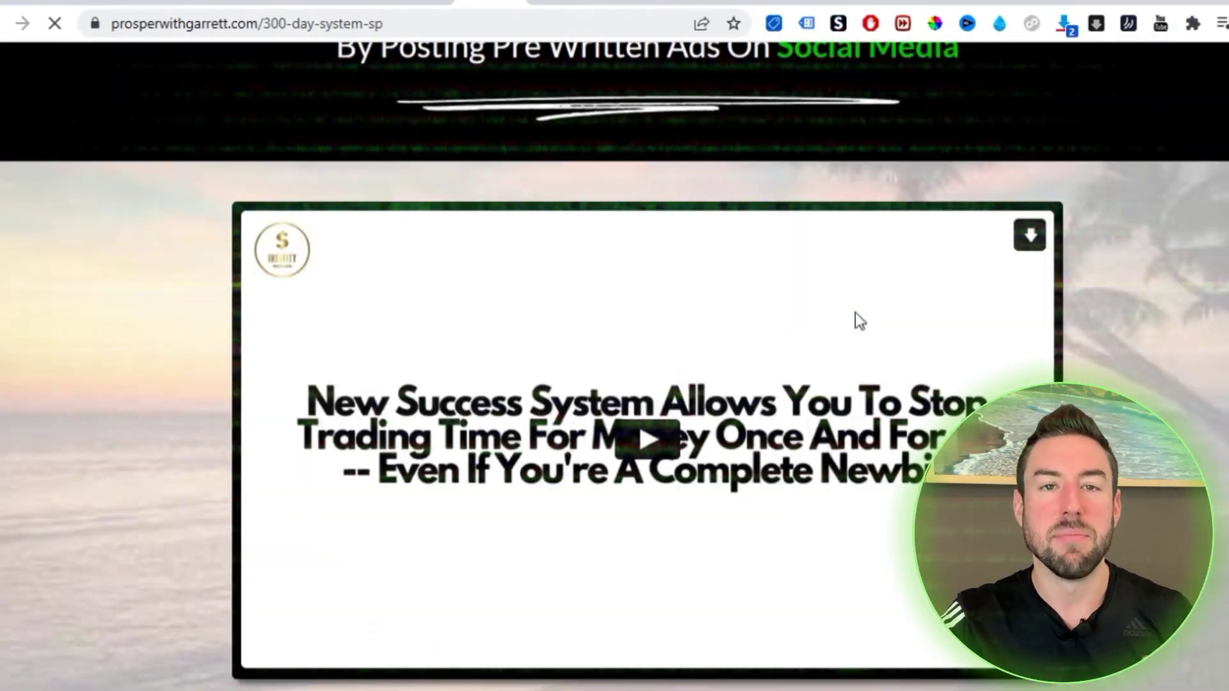